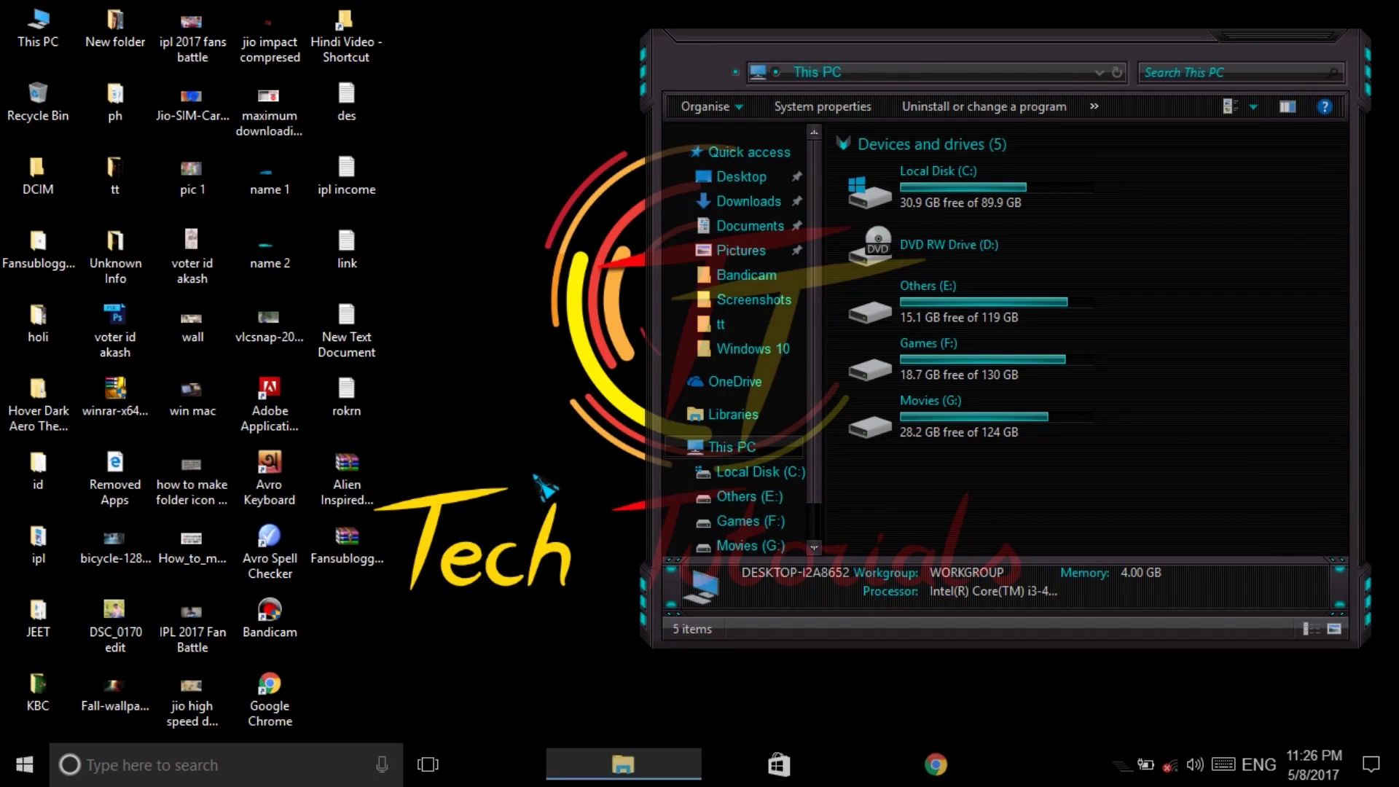
# Step: Maximize File Explorer and look inside the Others (E:) drive
pyautogui.press('o')
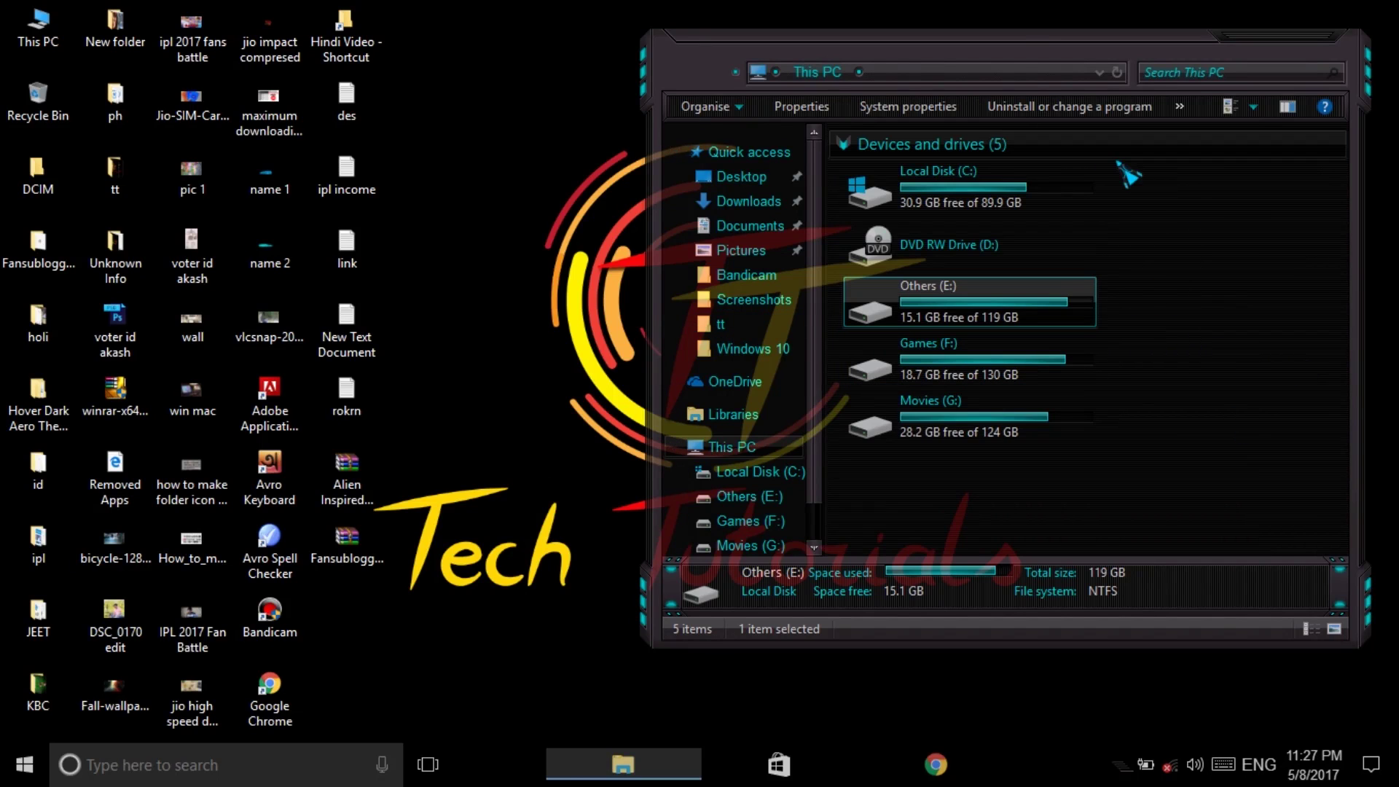
pyautogui.doubleClick(1018, 44)
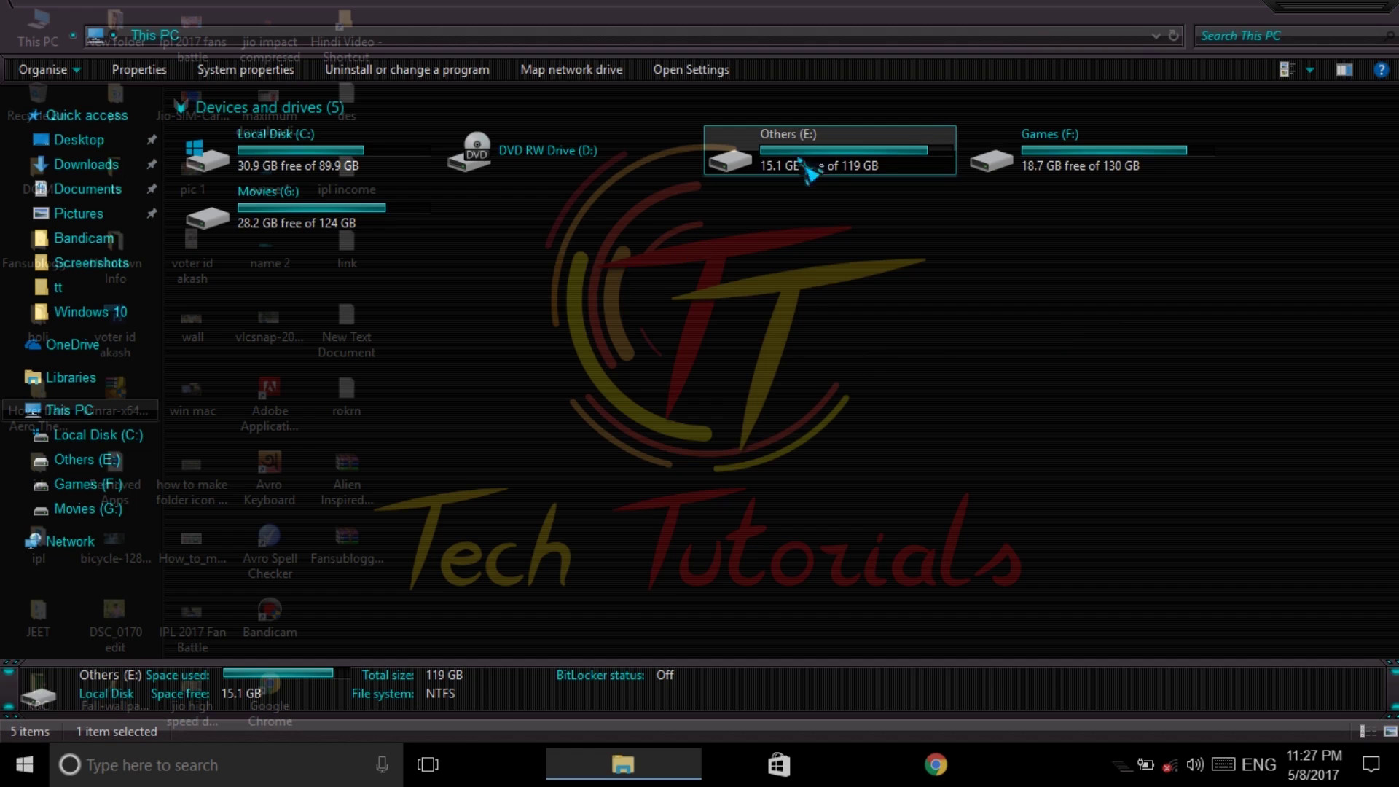
pyautogui.doubleClick(822, 166)
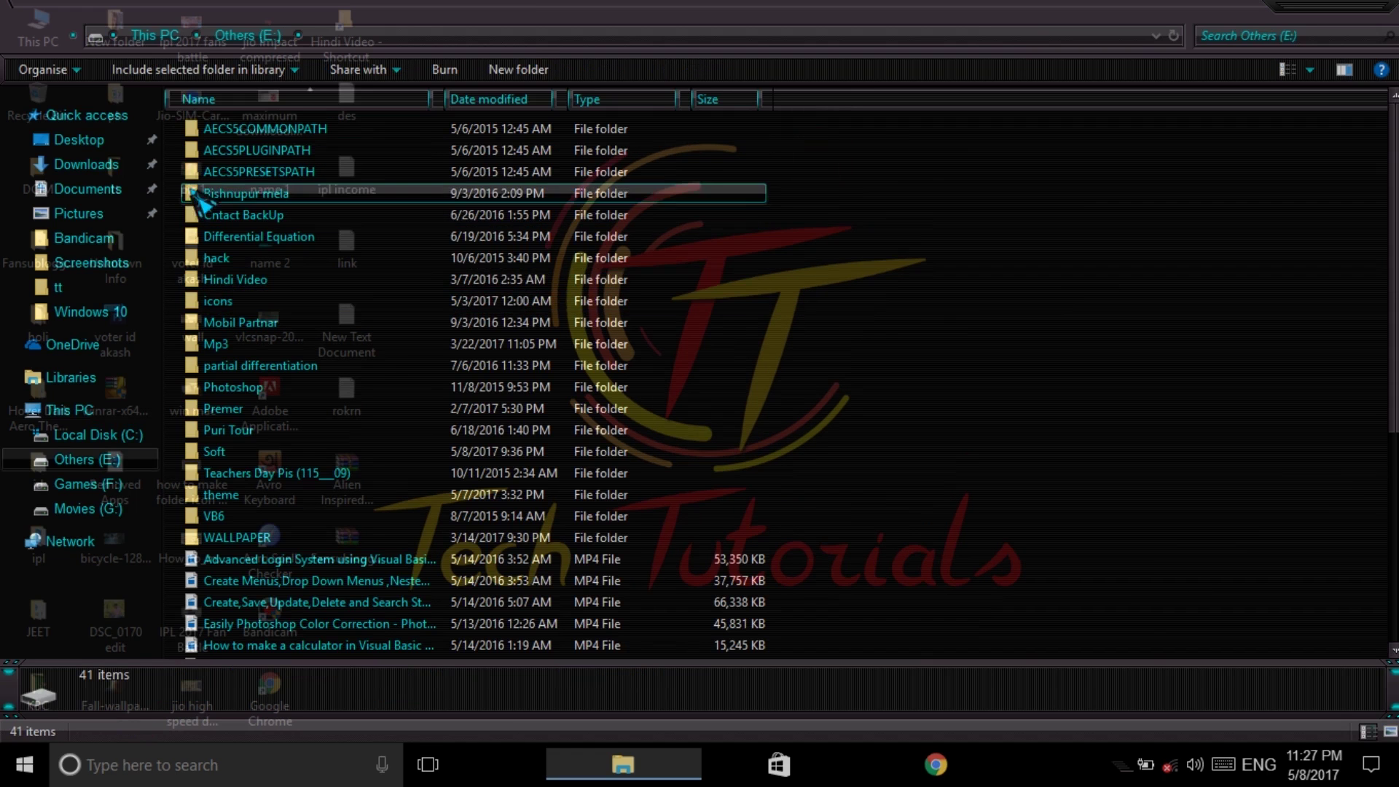
pyautogui.hotkey('alt', 'Left')
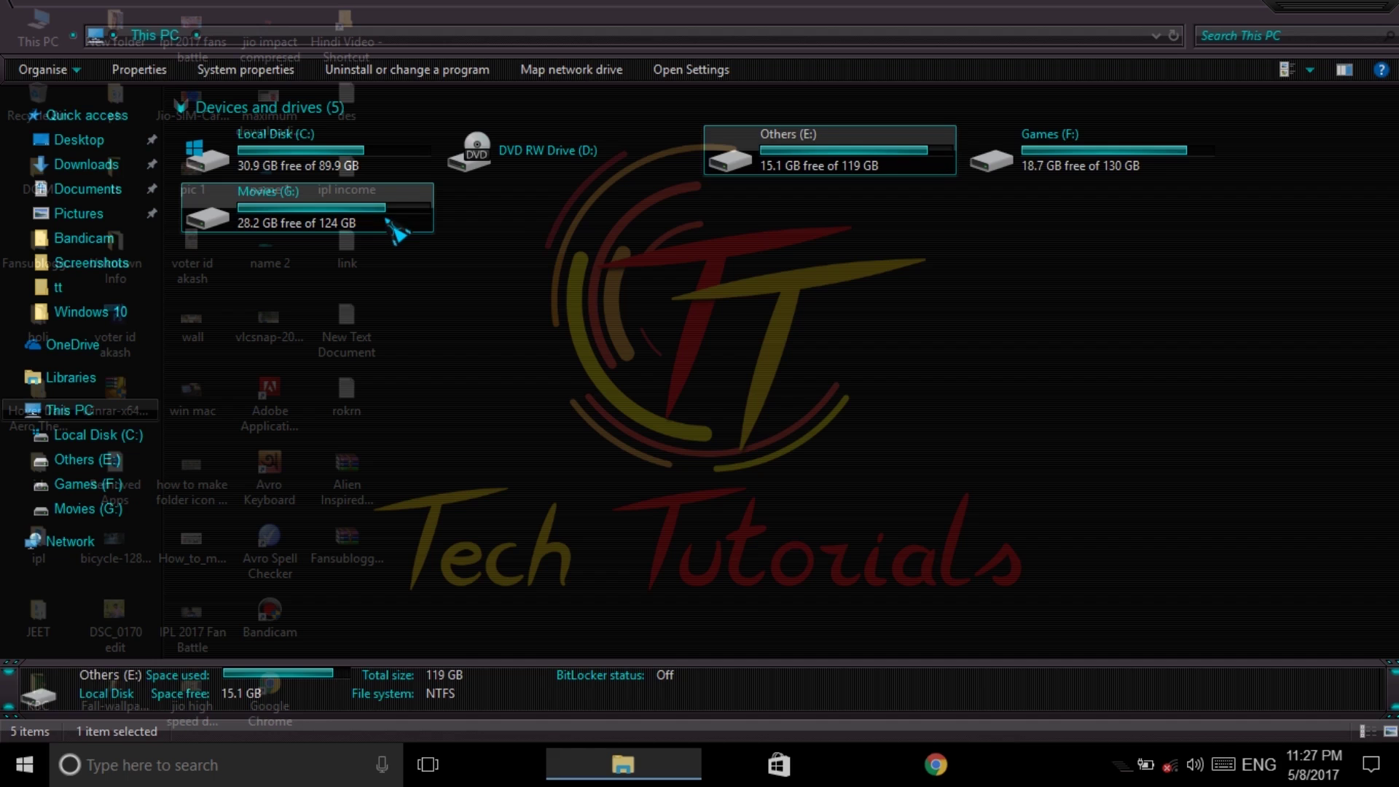
# Step: Browse the Movies (G:) drive as large icons, then minimize Explorer back to This PC
pyautogui.doubleClick(389, 222)
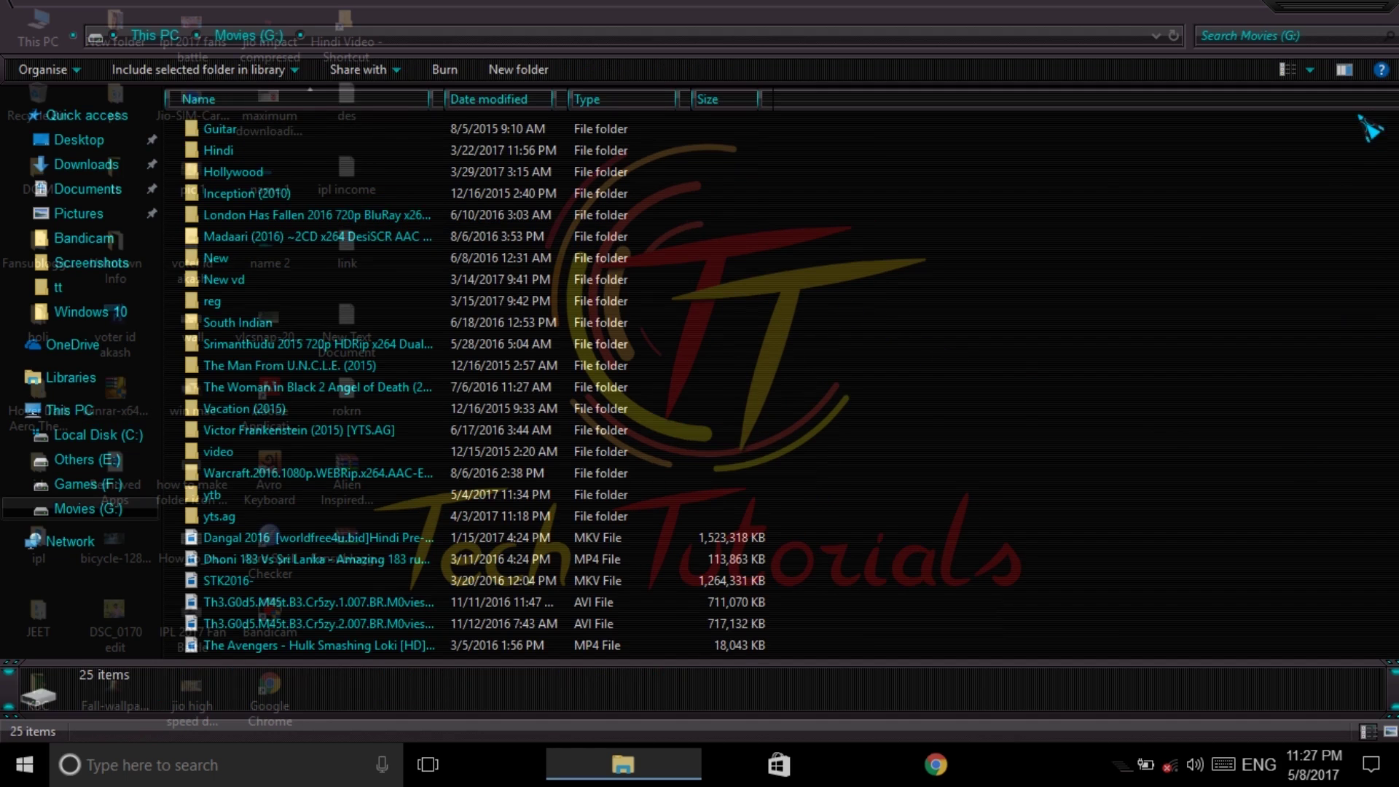
pyautogui.hotkey('ctrl', 'shift', '2')
pyautogui.moveTo(1014, 474); pyautogui.dragTo(1345, 88)
pyautogui.click(1331, 15)
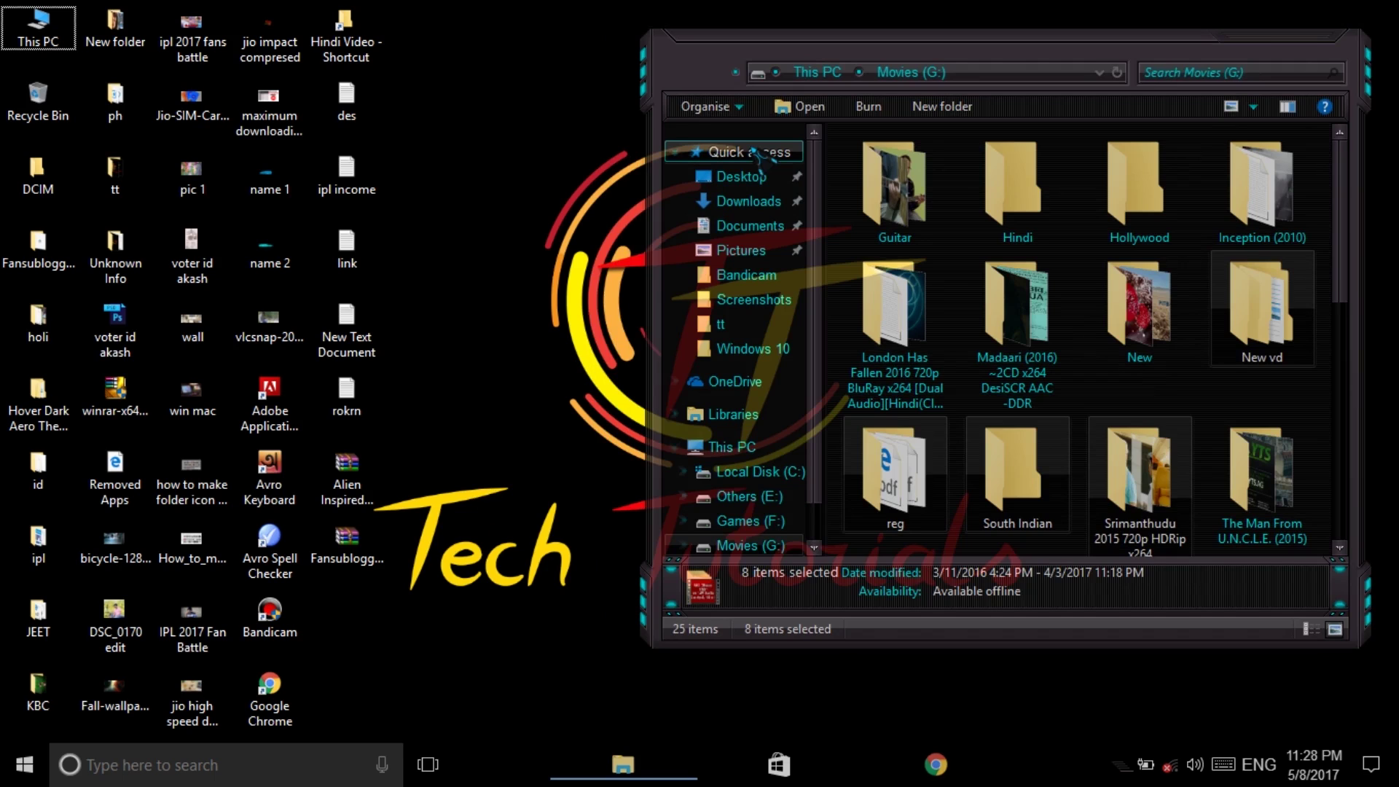
pyautogui.moveTo(87, 114)
pyautogui.hotkey('alt', 'Up')
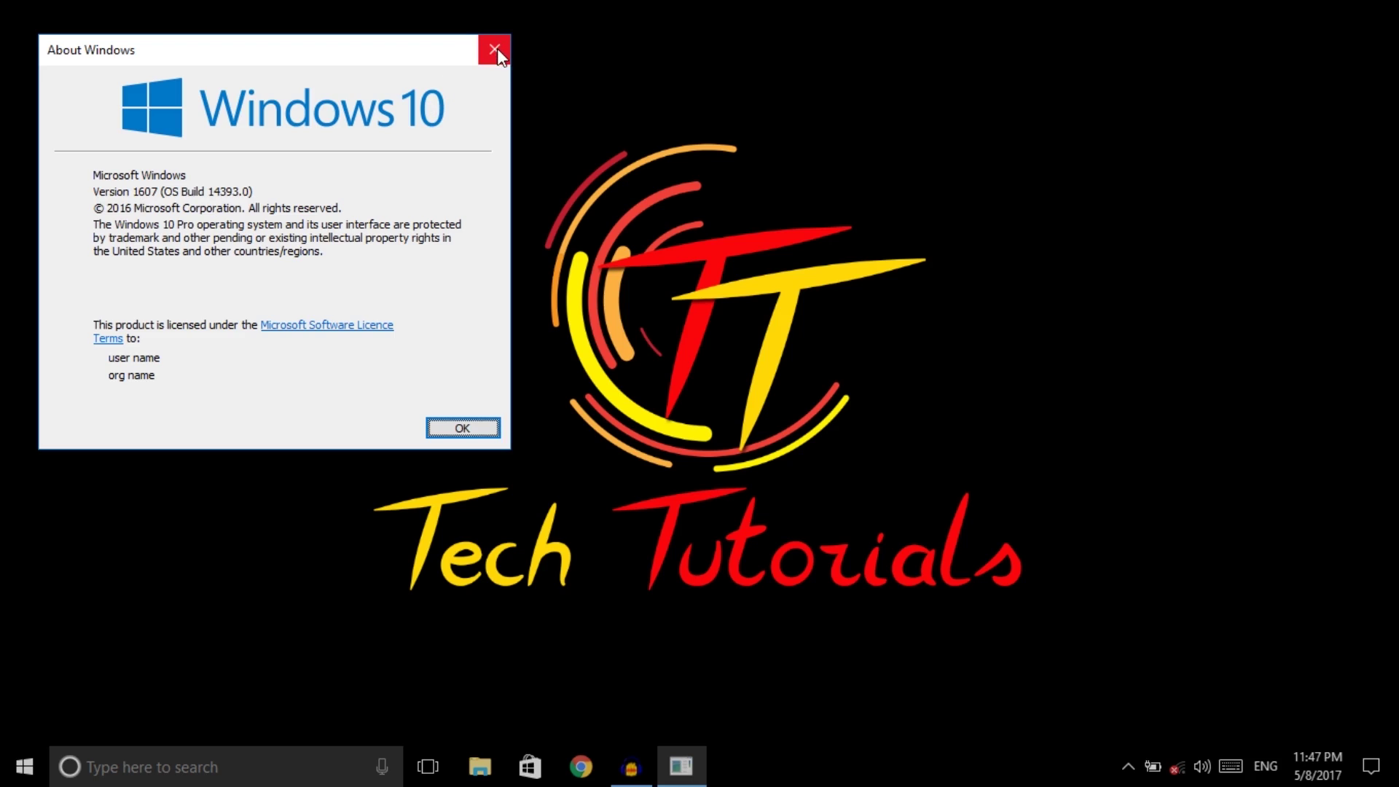
# Step: Dismiss the Windows version information and start a Windows Search query
pyautogui.click(494, 49)
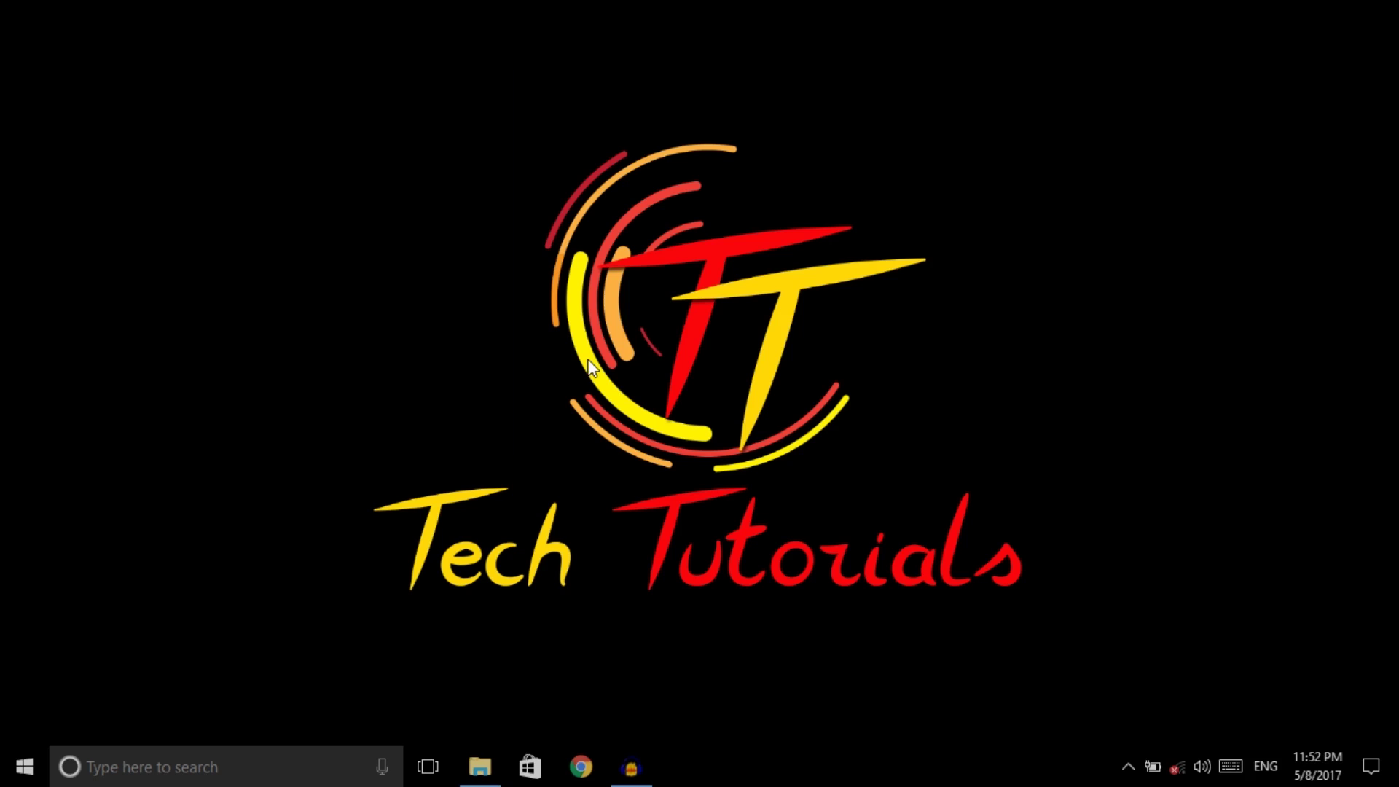
pyautogui.click(157, 767)
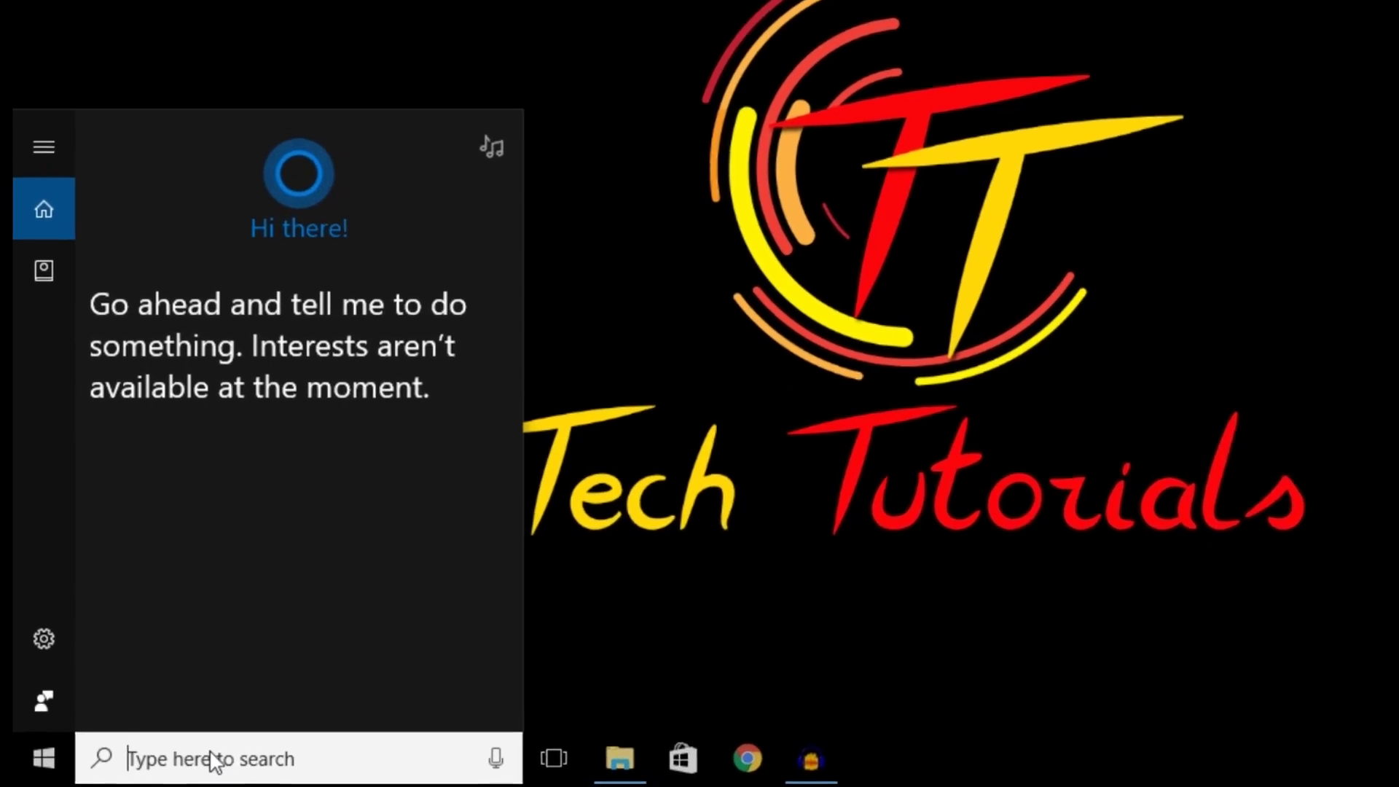
pyautogui.write('re')
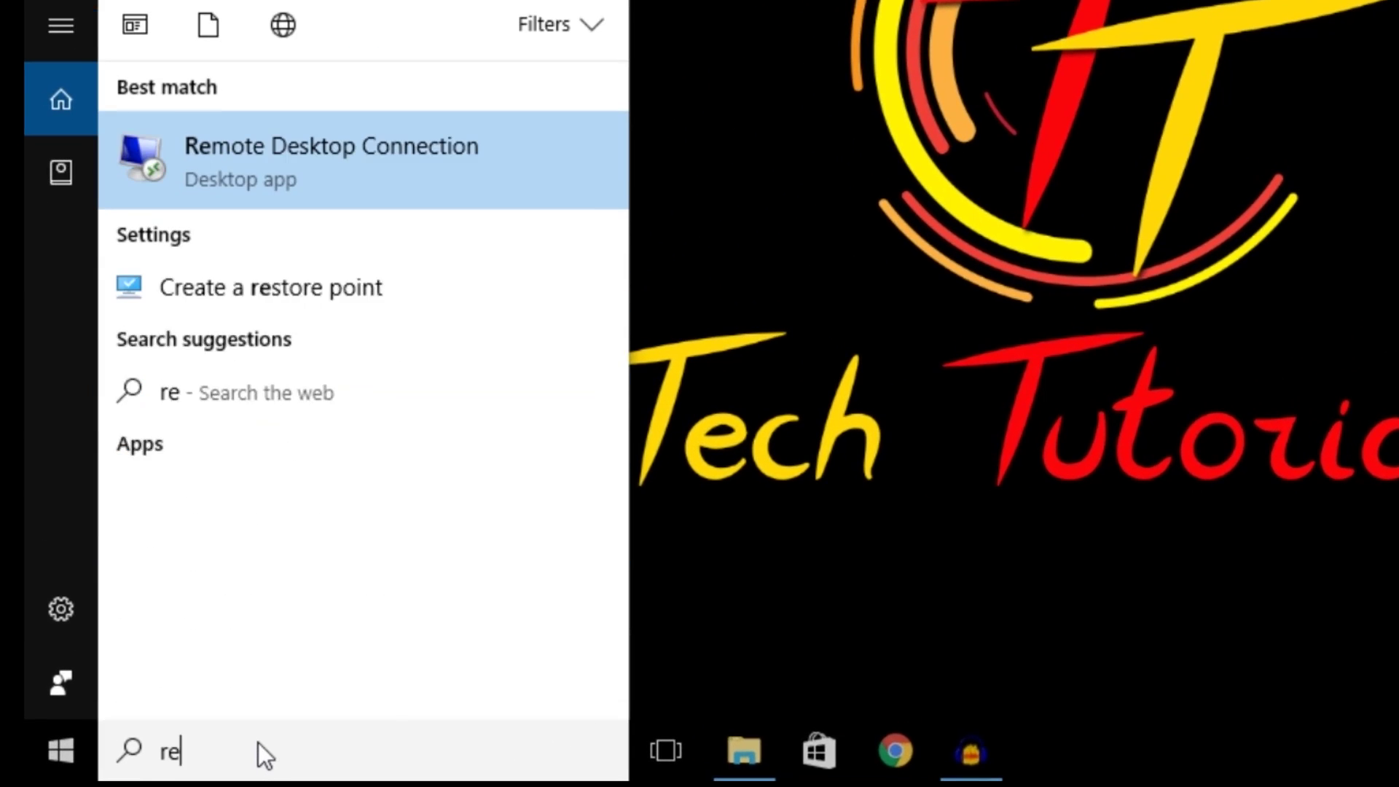
pyautogui.write('st')
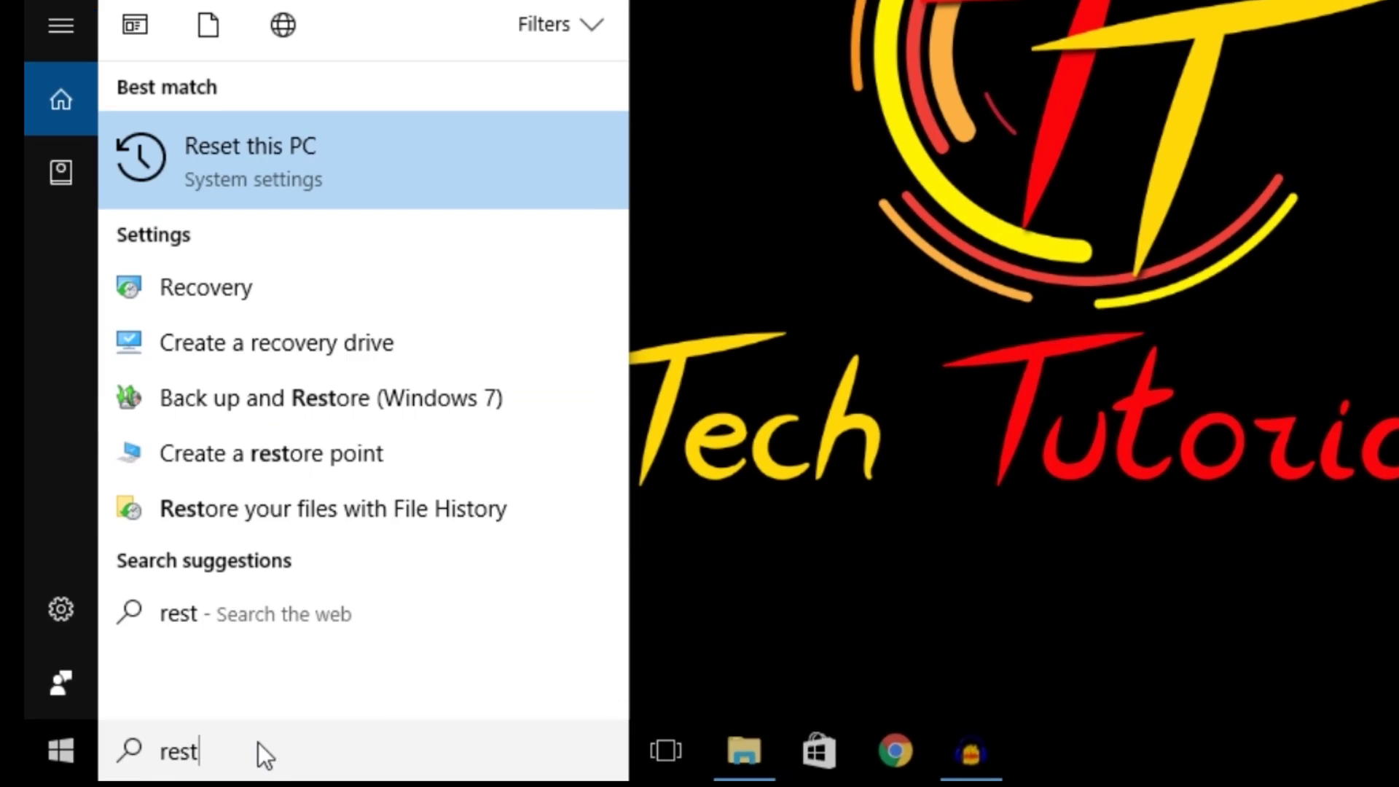
pyautogui.write('ore')
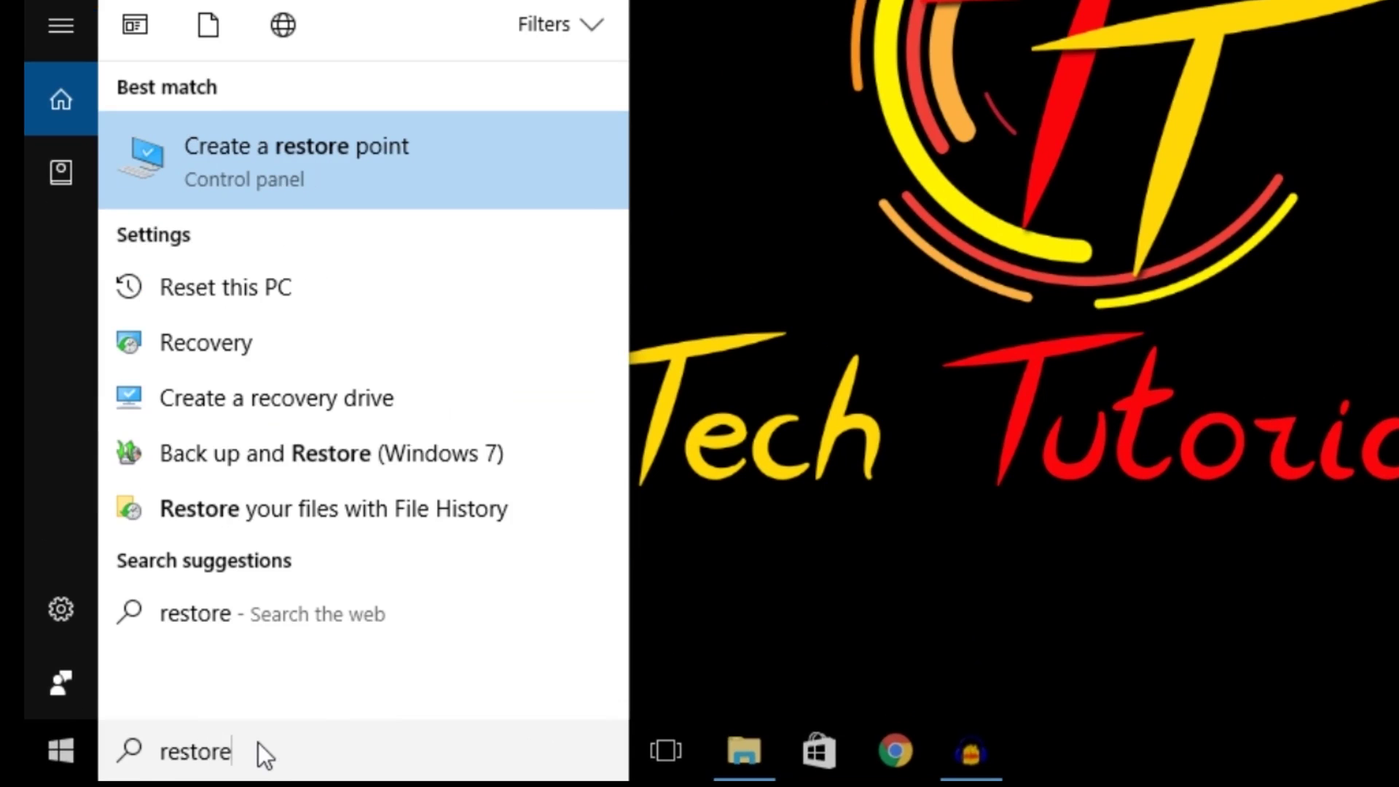
# Step: Open System Properties and check the protection settings for Local Disk (C:)
pyautogui.click(278, 171)
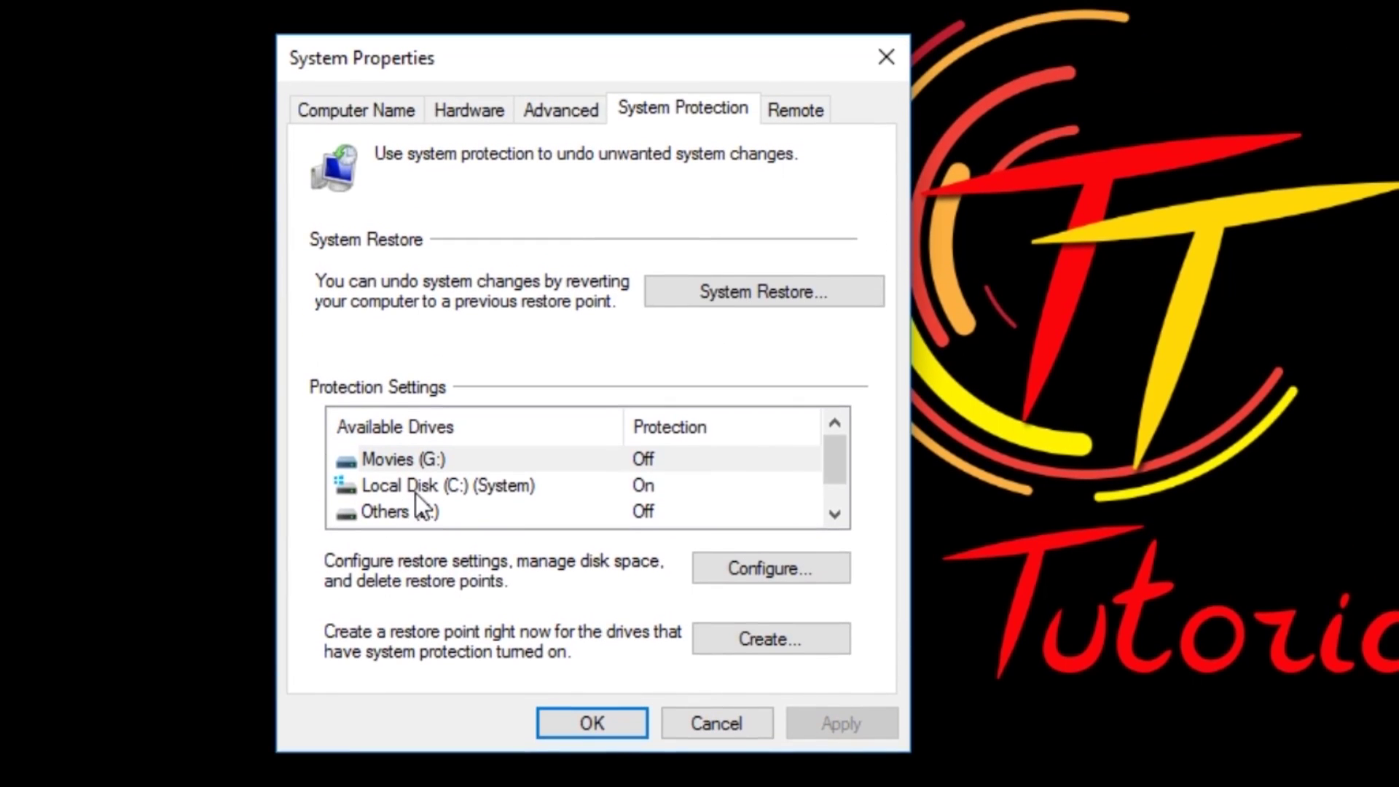
pyautogui.click(416, 491)
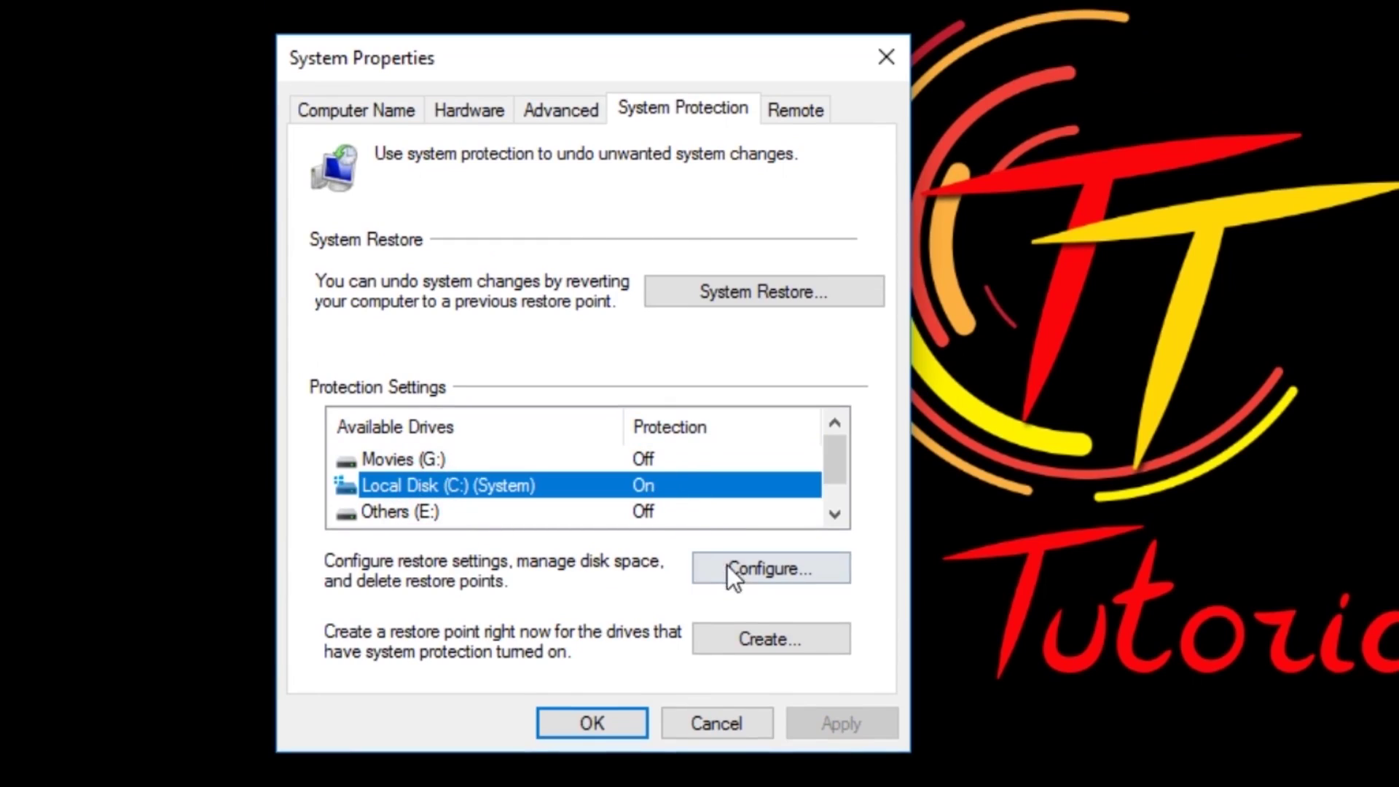
pyautogui.click(751, 570)
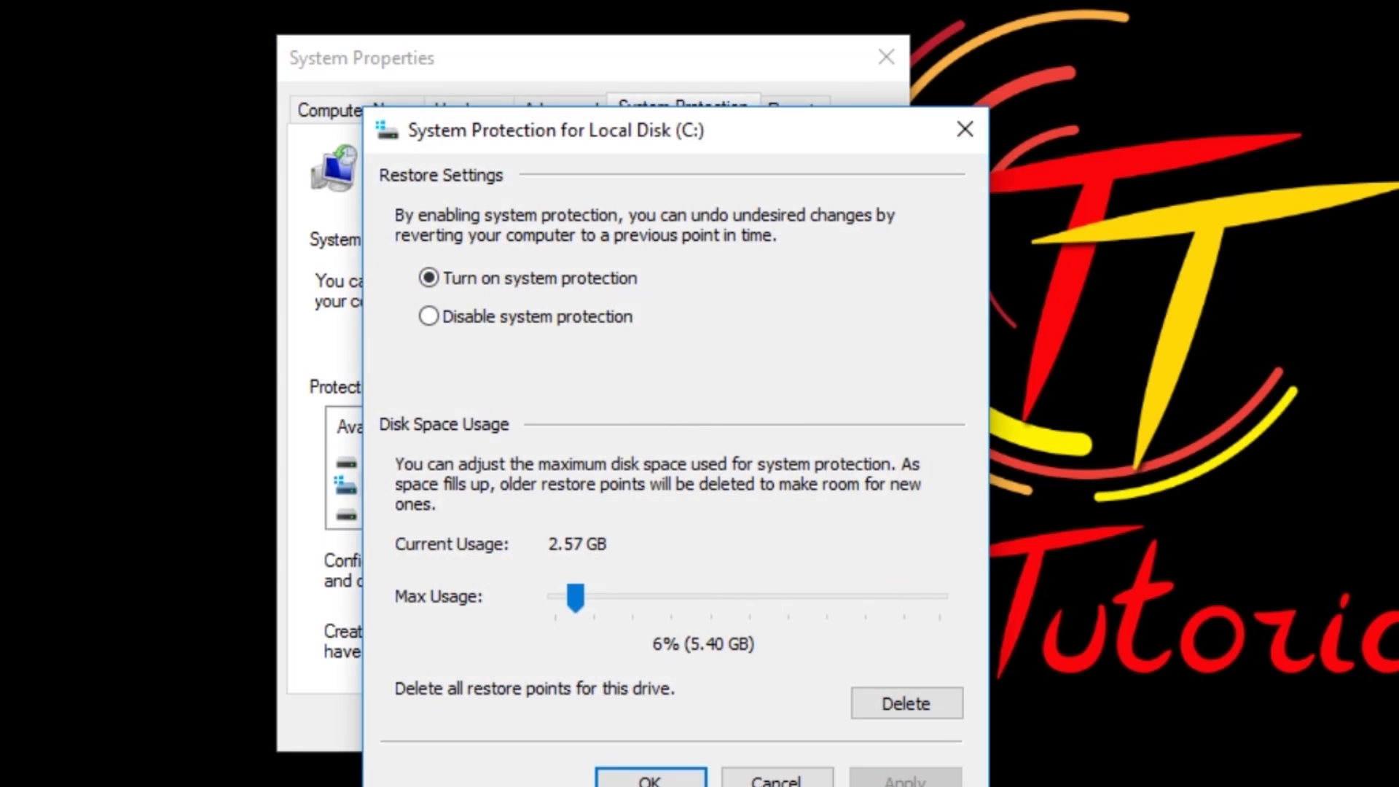
pyautogui.click(650, 779)
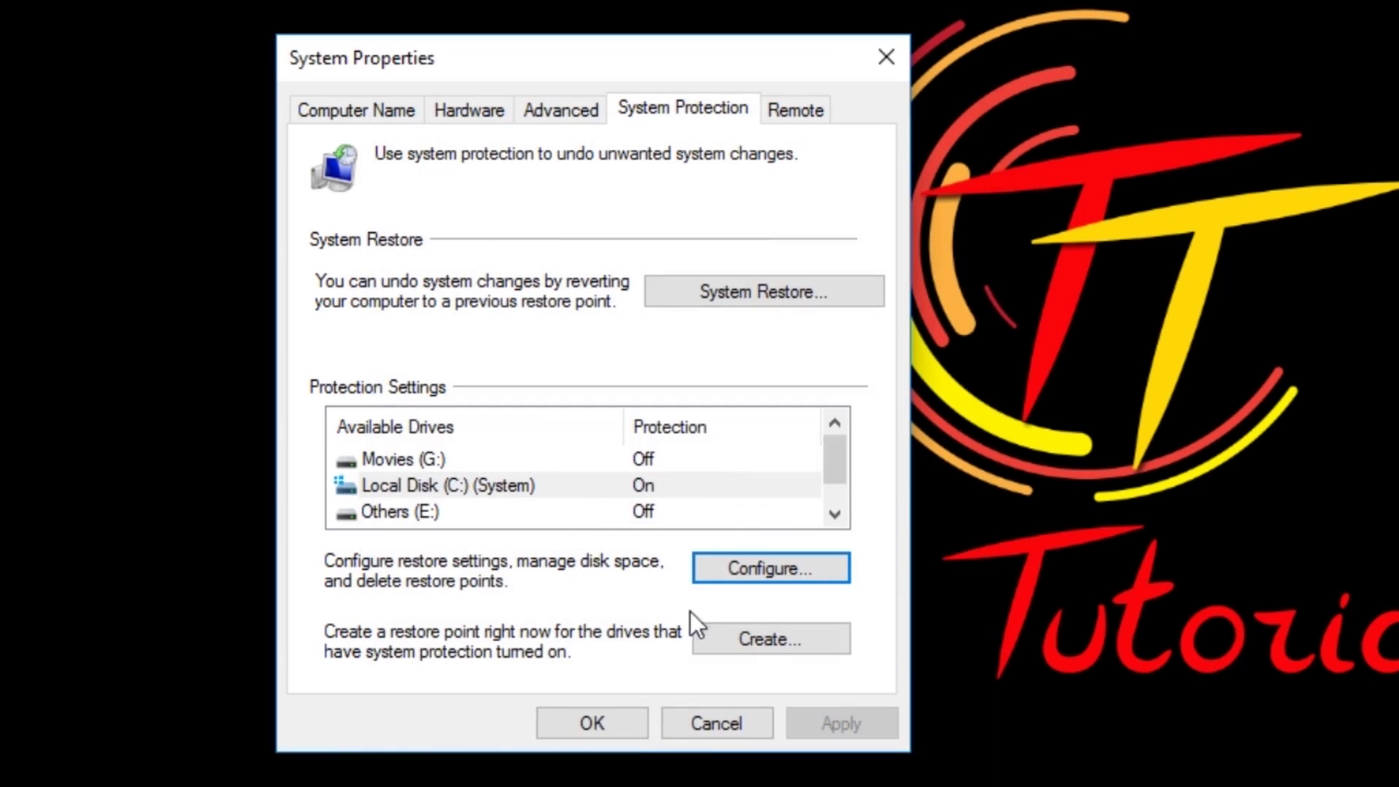
# Step: Create a restore point described as 'THeme install'
pyautogui.click(775, 640)
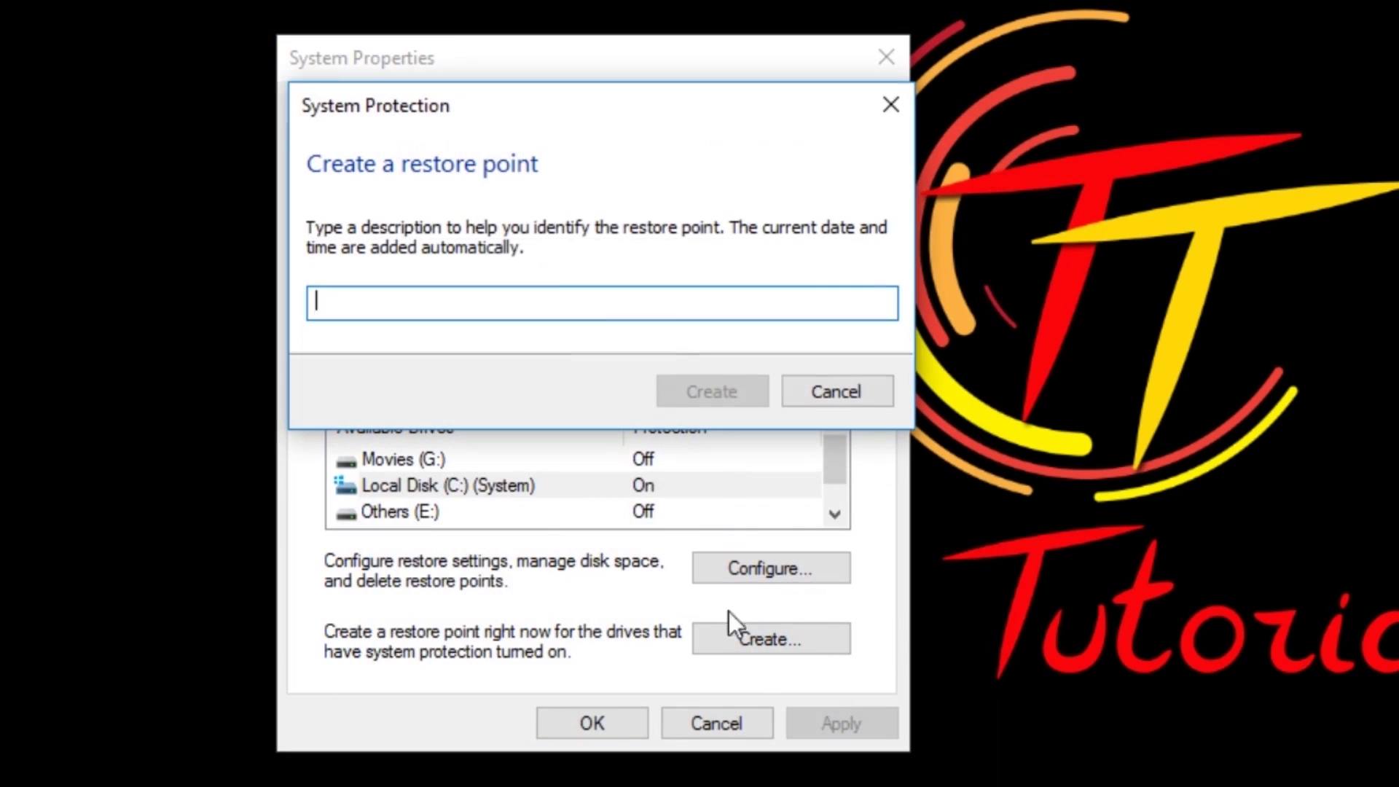
pyautogui.click(539, 287)
pyautogui.write('TH')
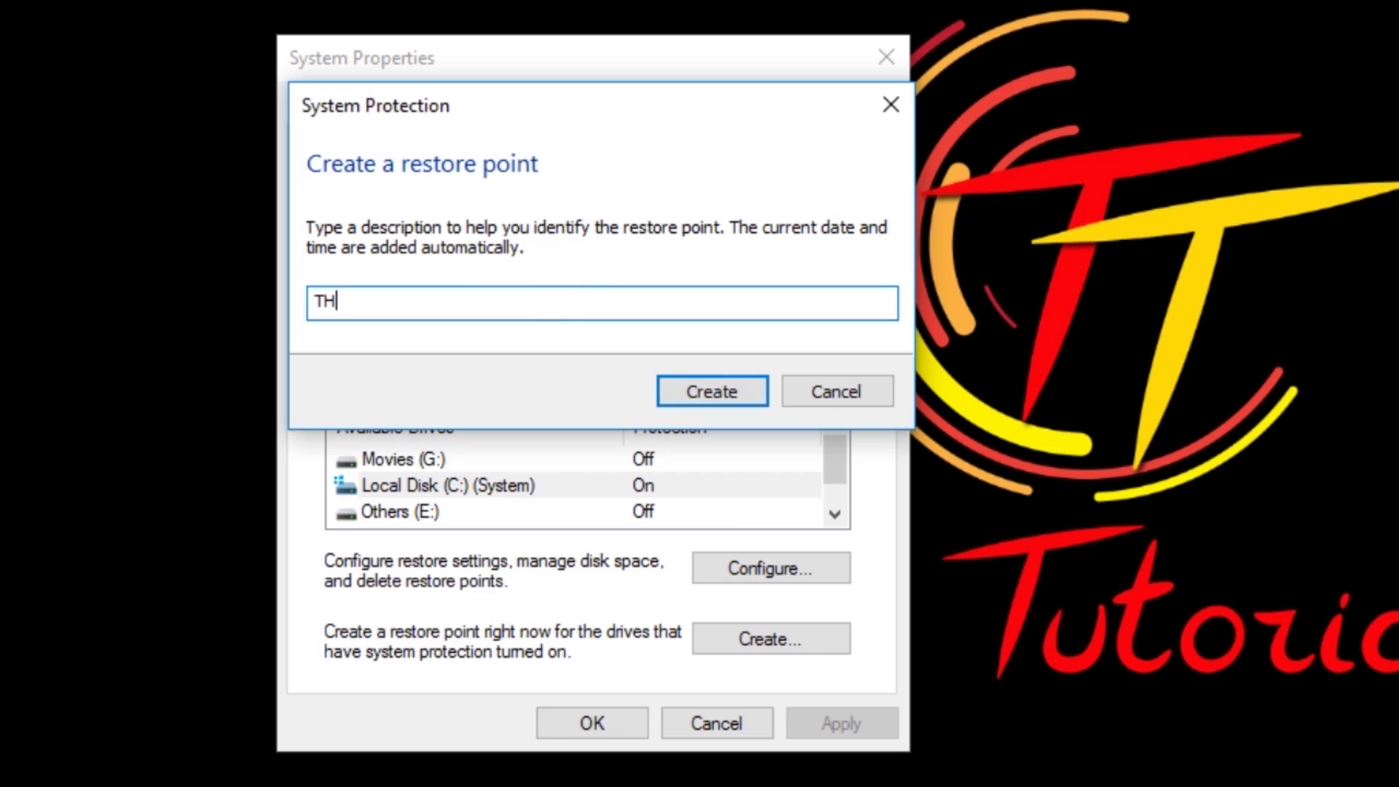
pyautogui.write('eme ins')
pyautogui.write('tall')
pyautogui.click(834, 392)
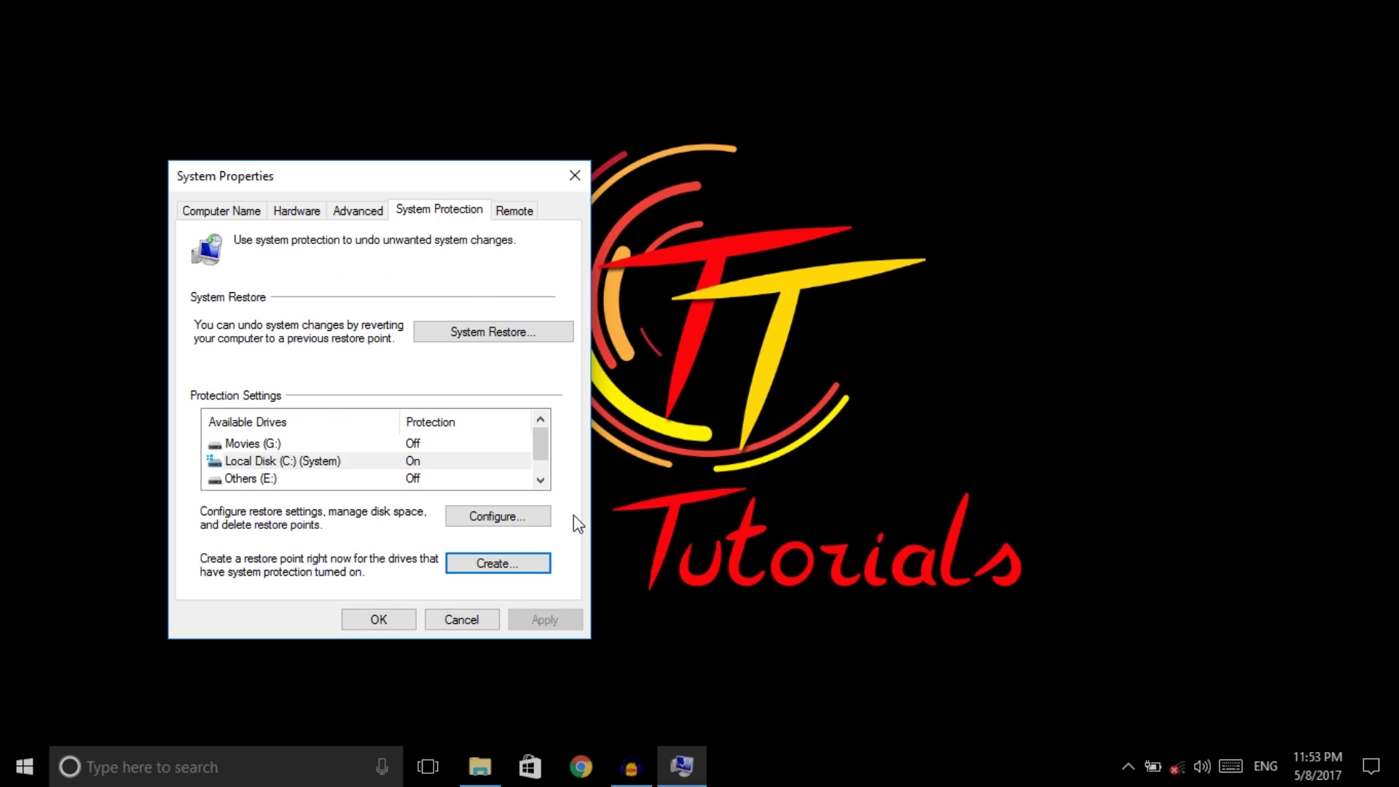
# Step: Close System Properties and extract the Win10 Theme Tools archive to 'Win10 Theme Tools\'
pyautogui.click(391, 618)
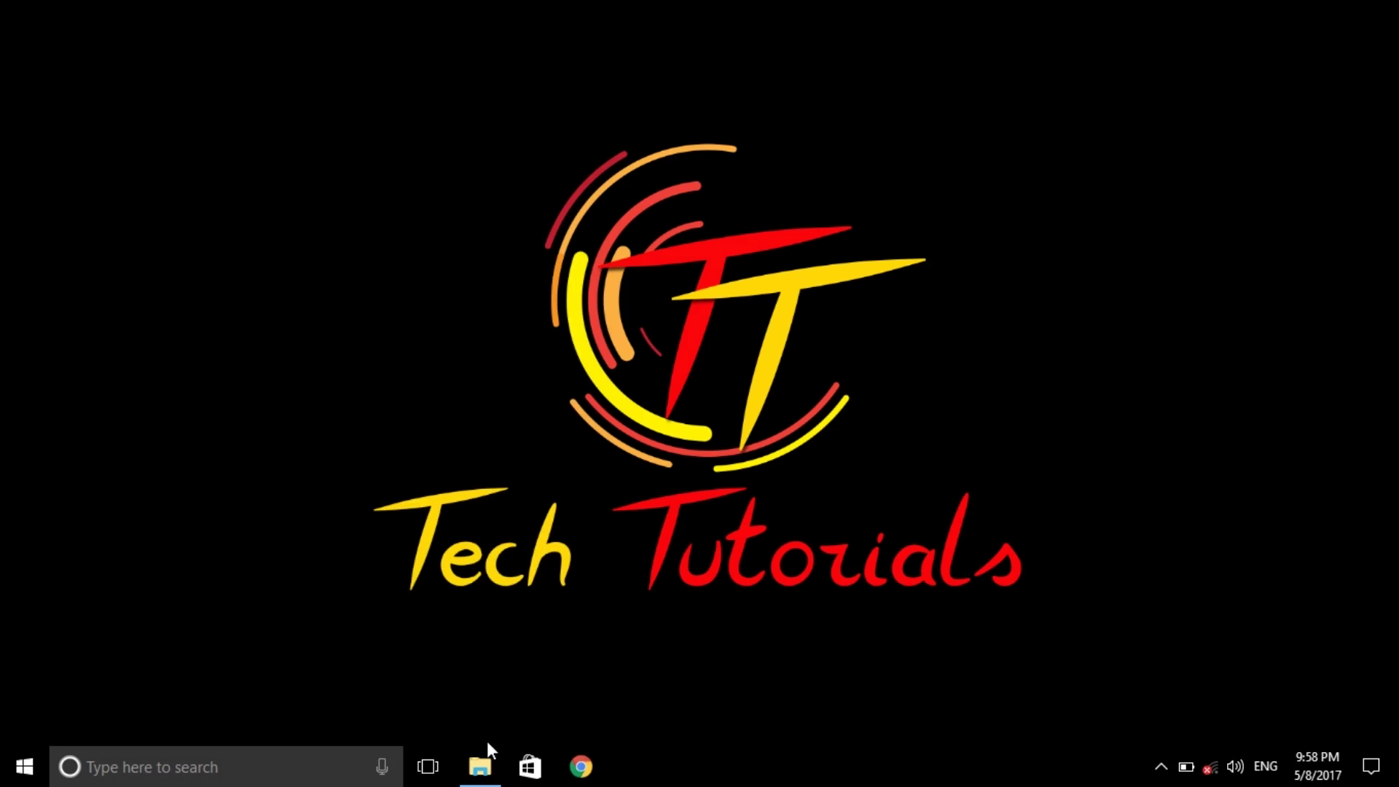
pyautogui.click(484, 759)
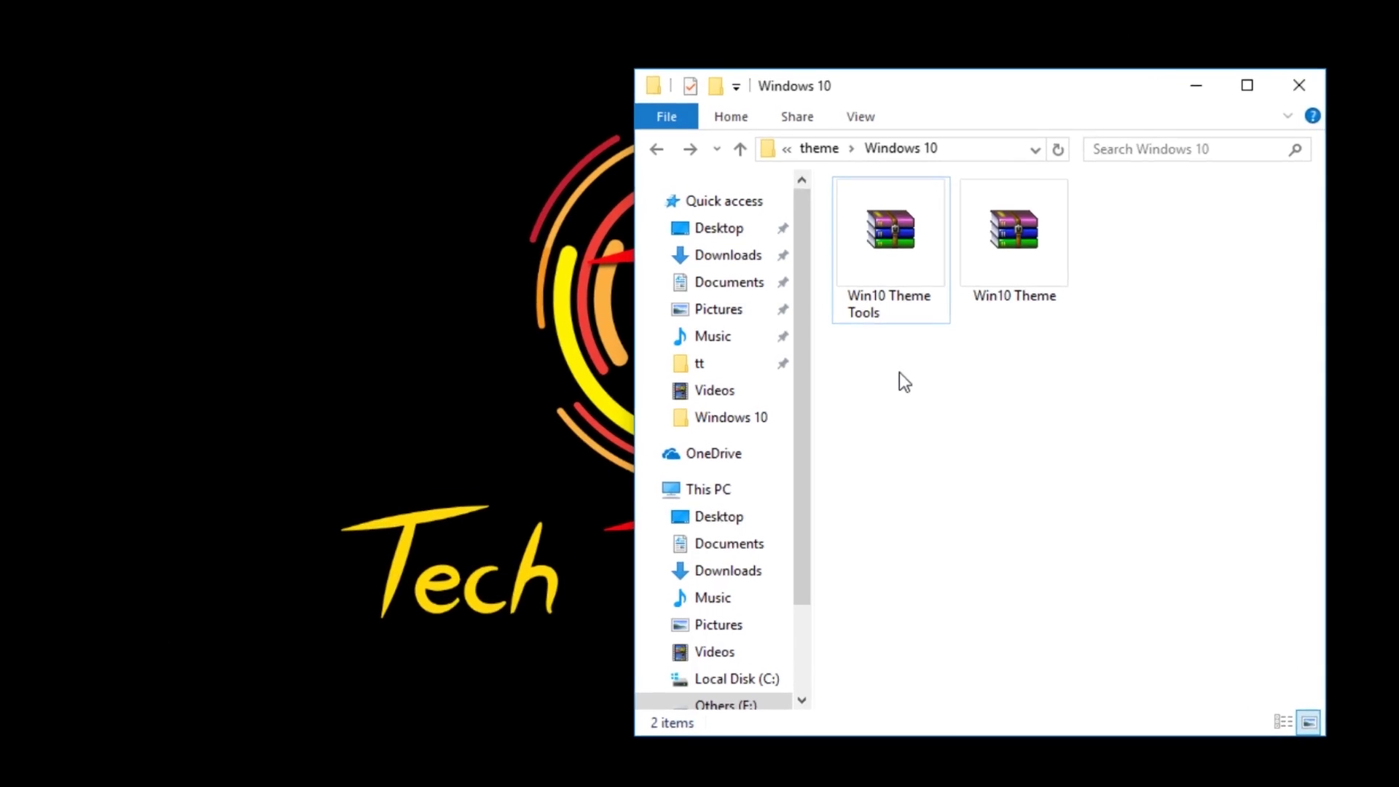
pyautogui.moveTo(881, 365); pyautogui.dragTo(1069, 210)
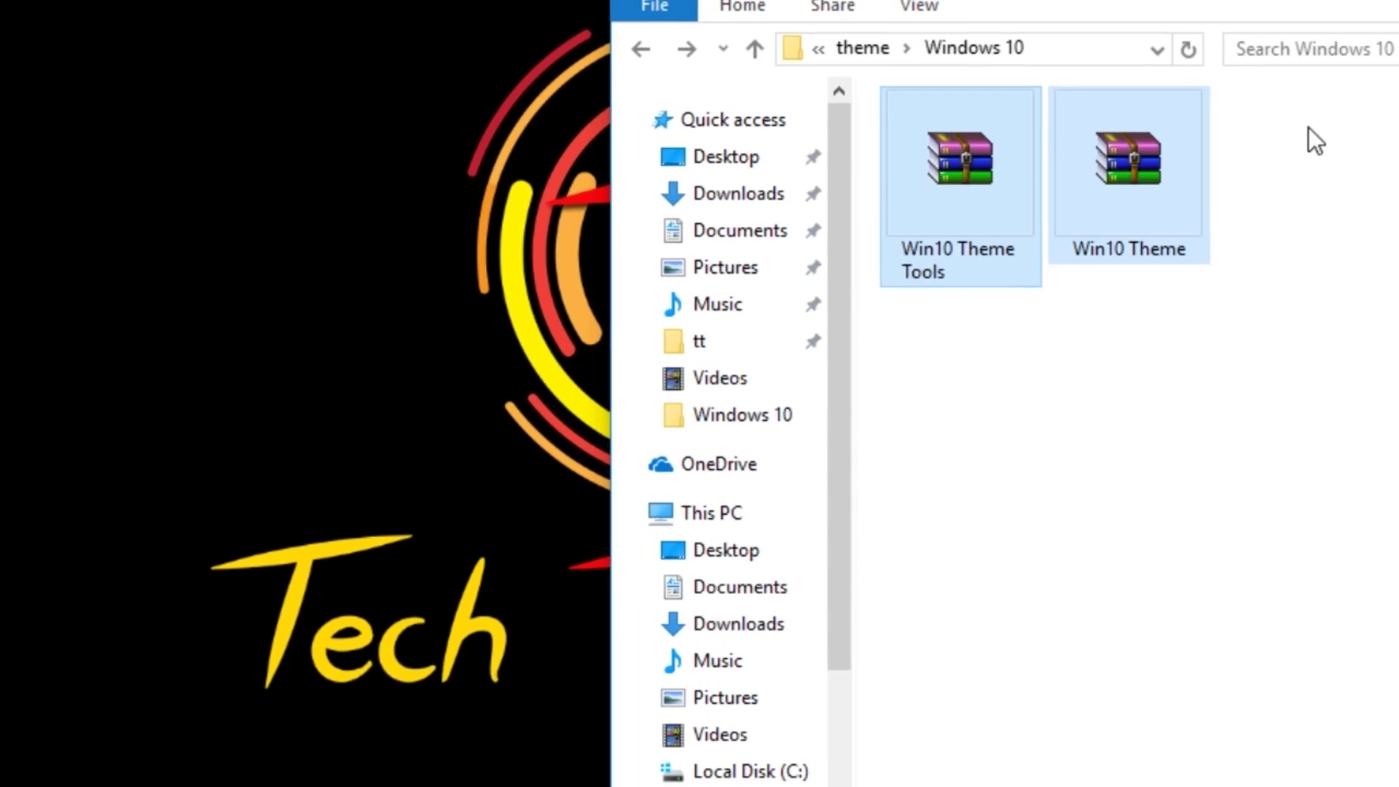
pyautogui.click(1189, 381)
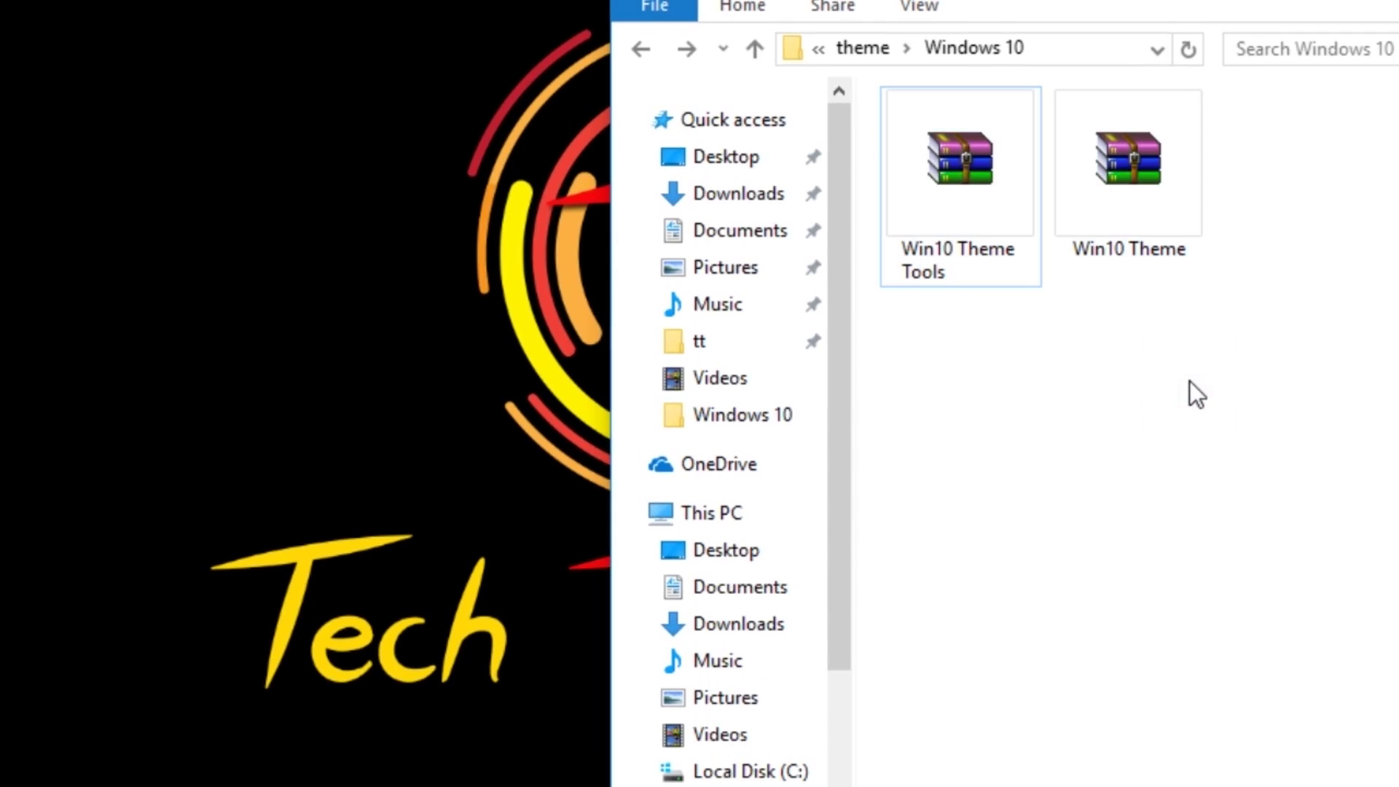
pyautogui.click(992, 189)
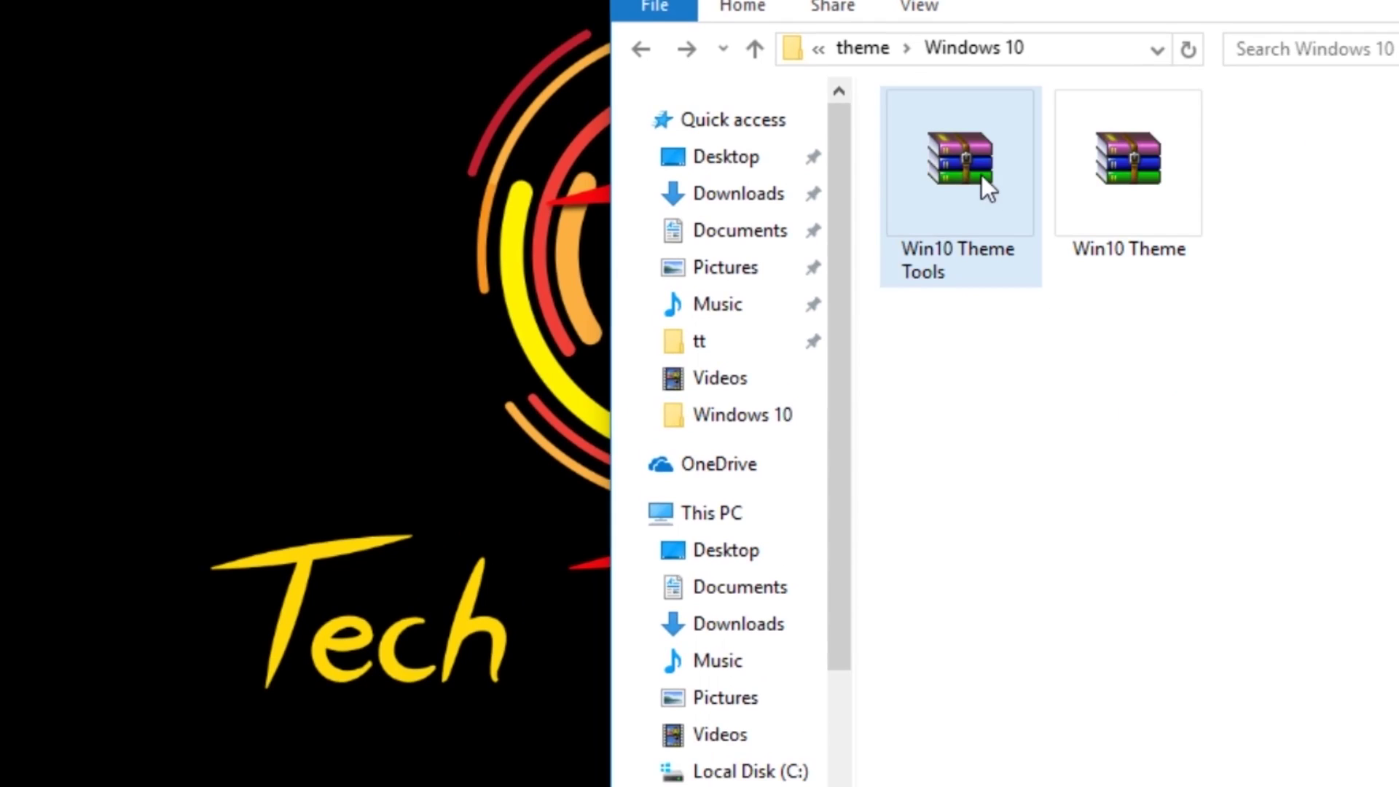
pyautogui.rightClick(981, 175)
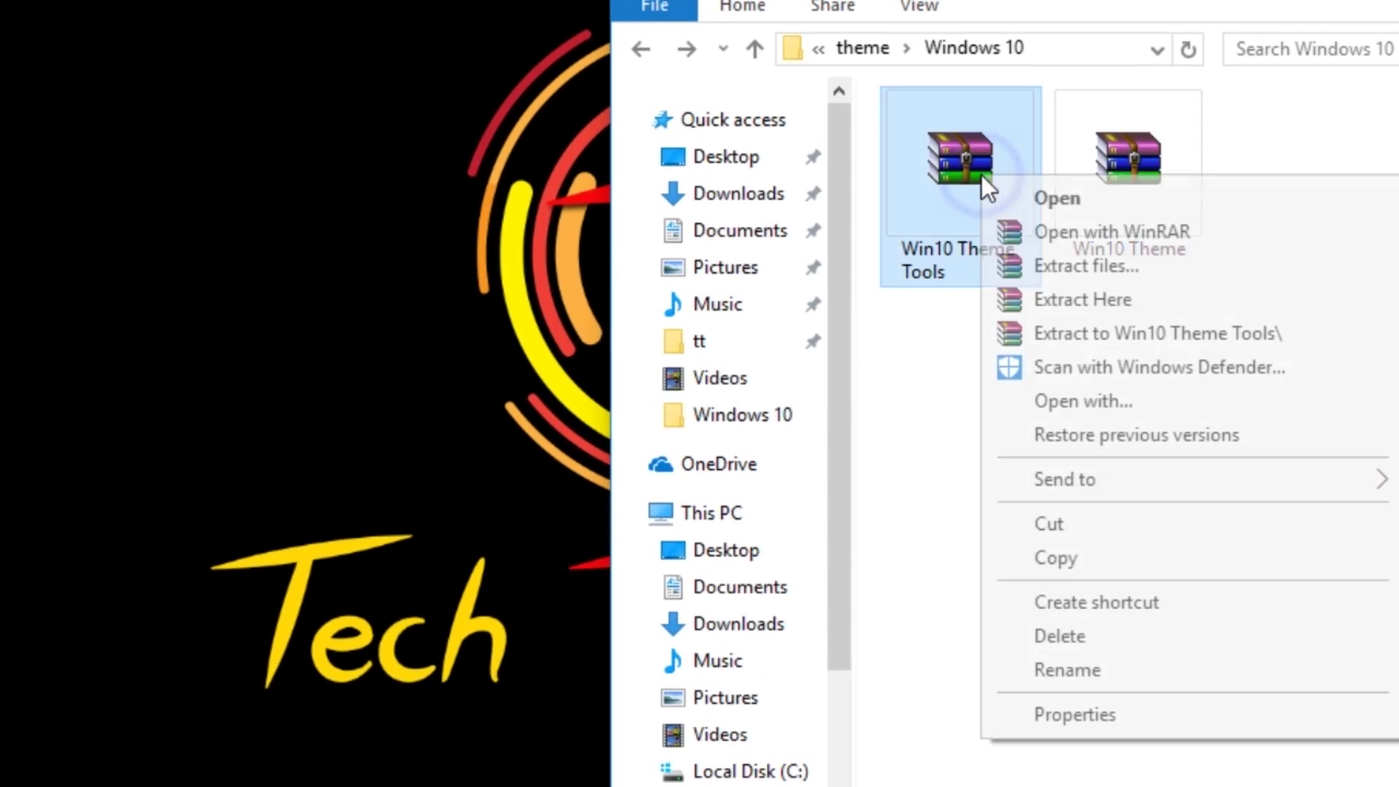
pyautogui.click(1182, 333)
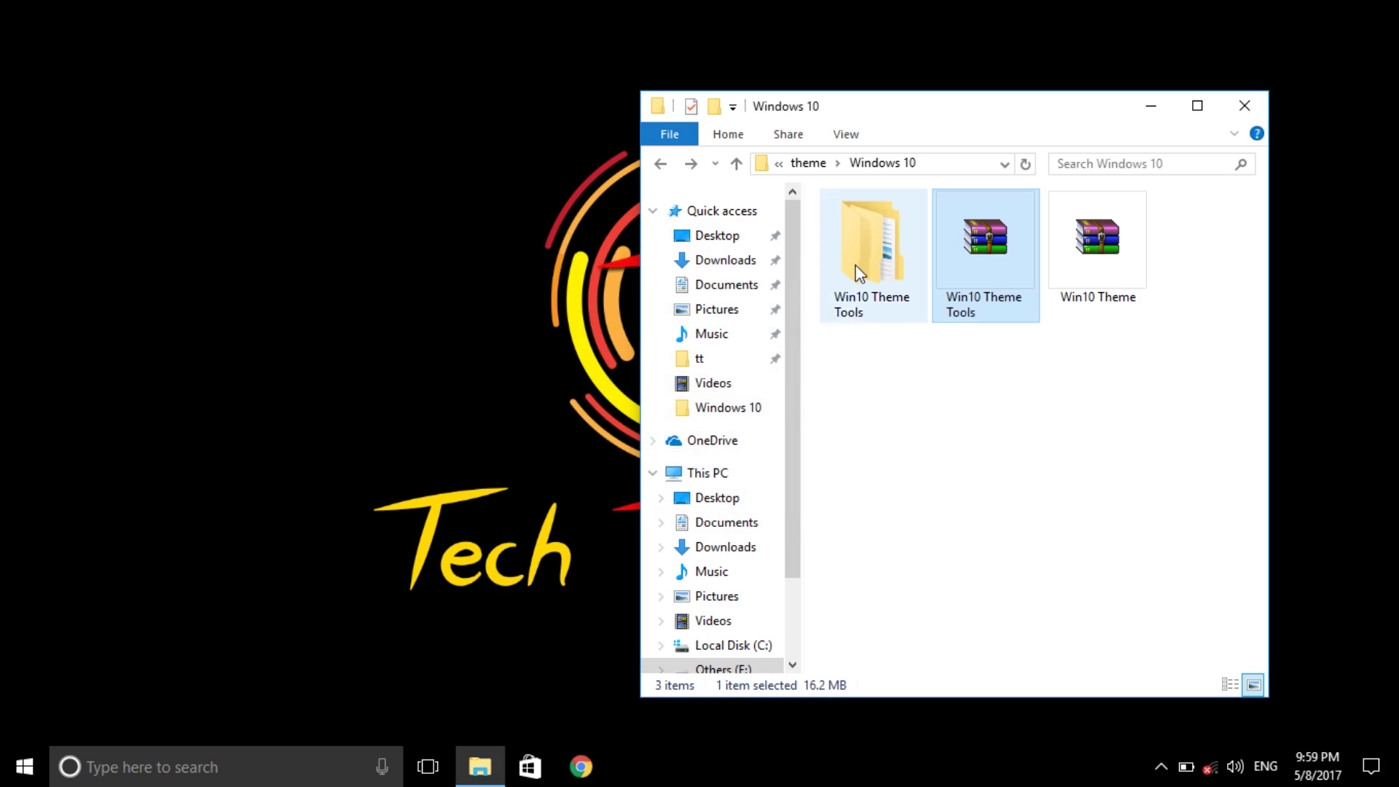
# Step: Install UxStyle 0.2.4.2 from UxStyle_0242_x86_x64_preview and close the setup once Done
pyautogui.doubleClick(859, 272)
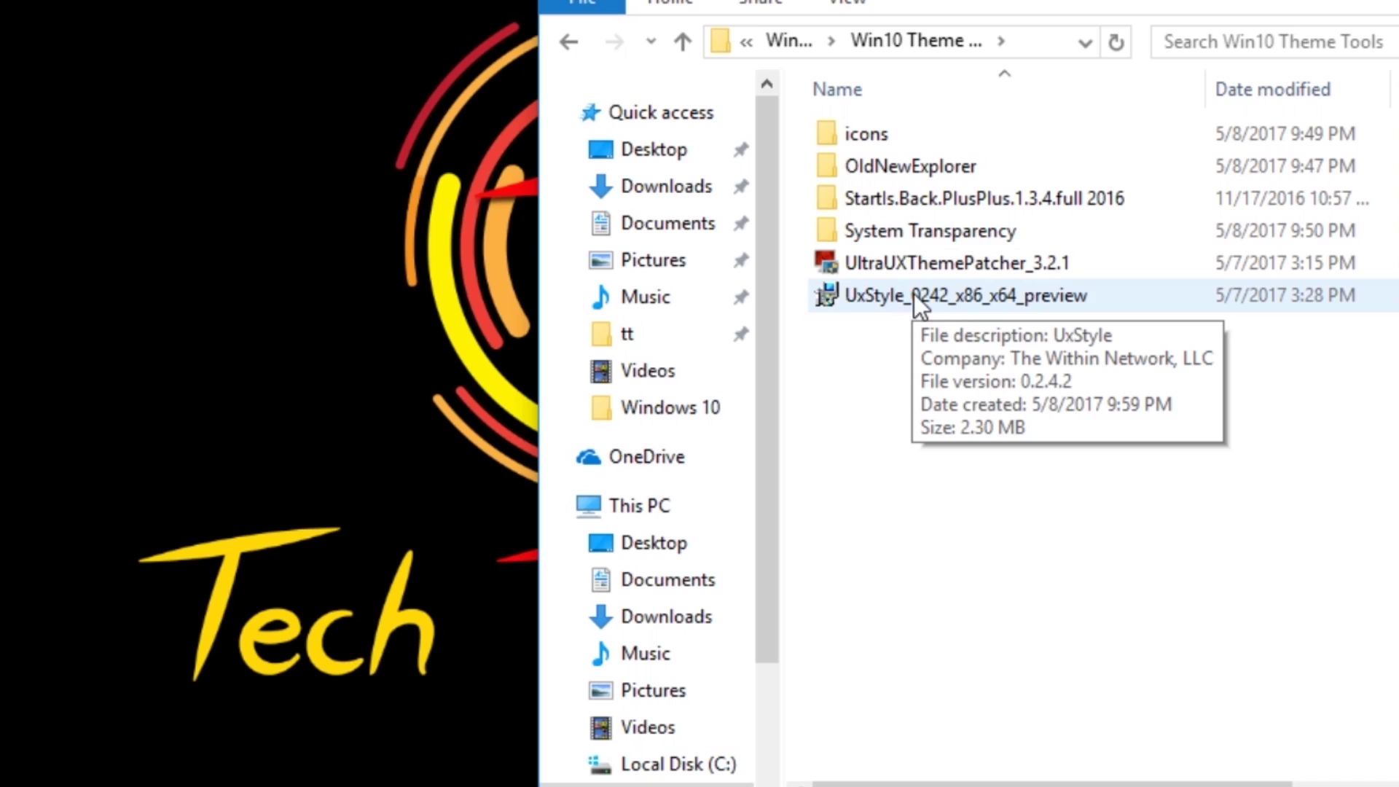
pyautogui.click(956, 295)
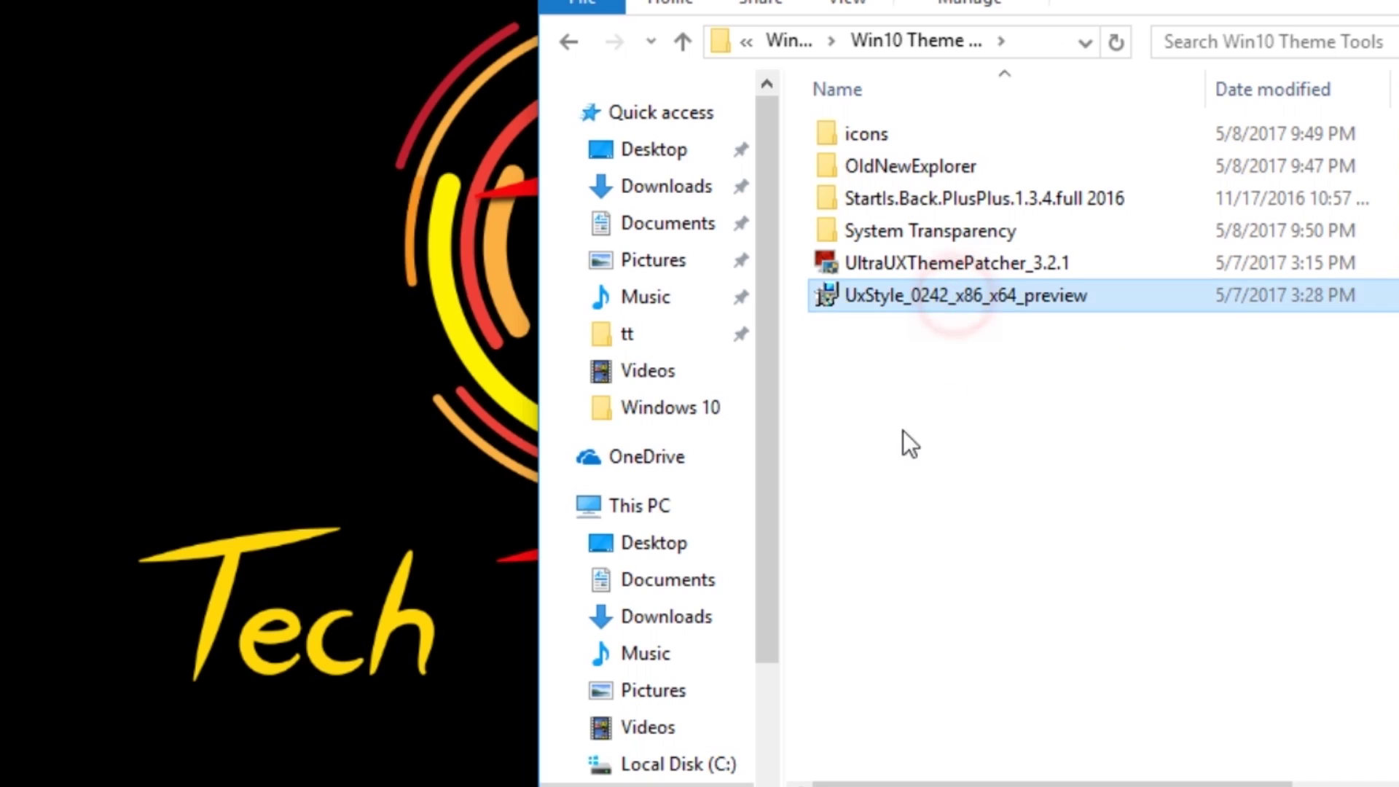
pyautogui.doubleClick(939, 299)
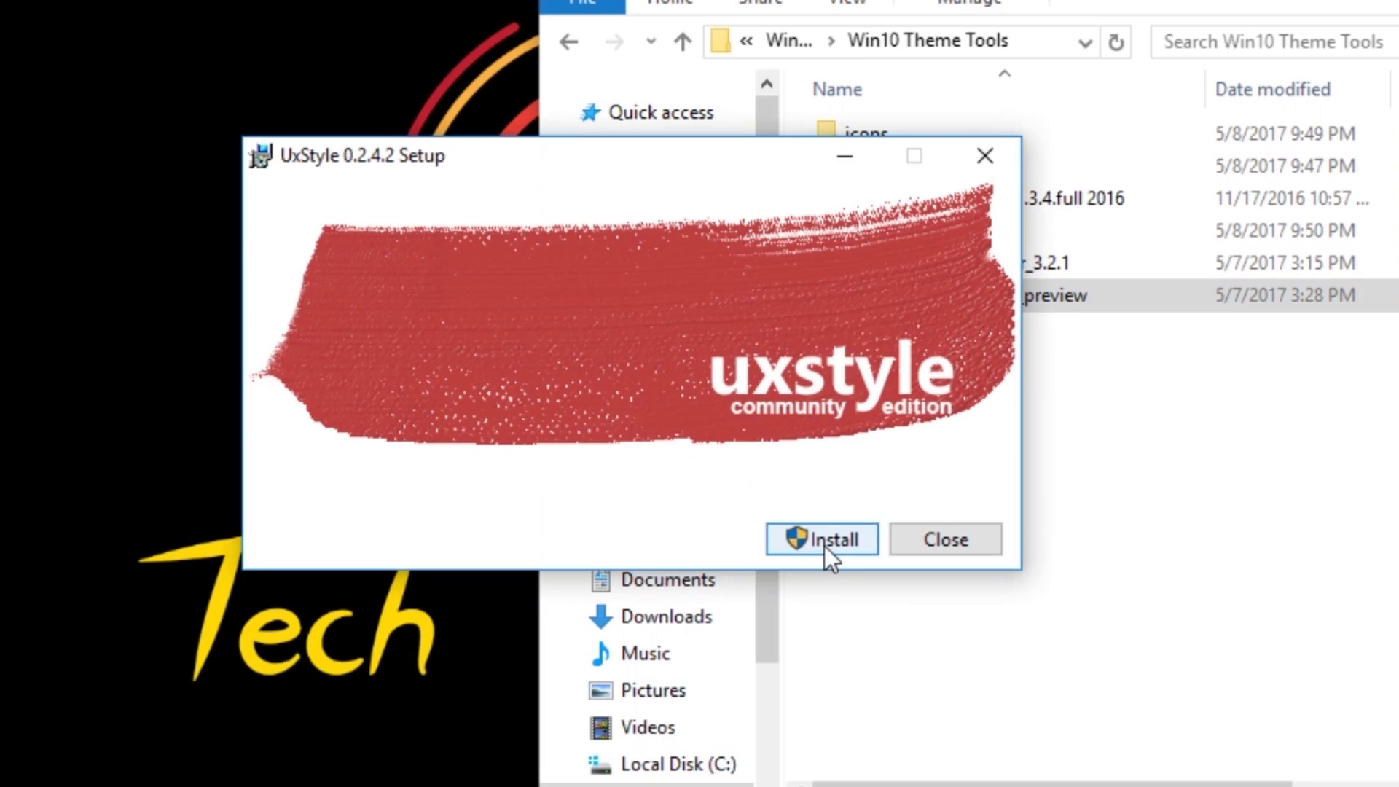
pyautogui.click(825, 543)
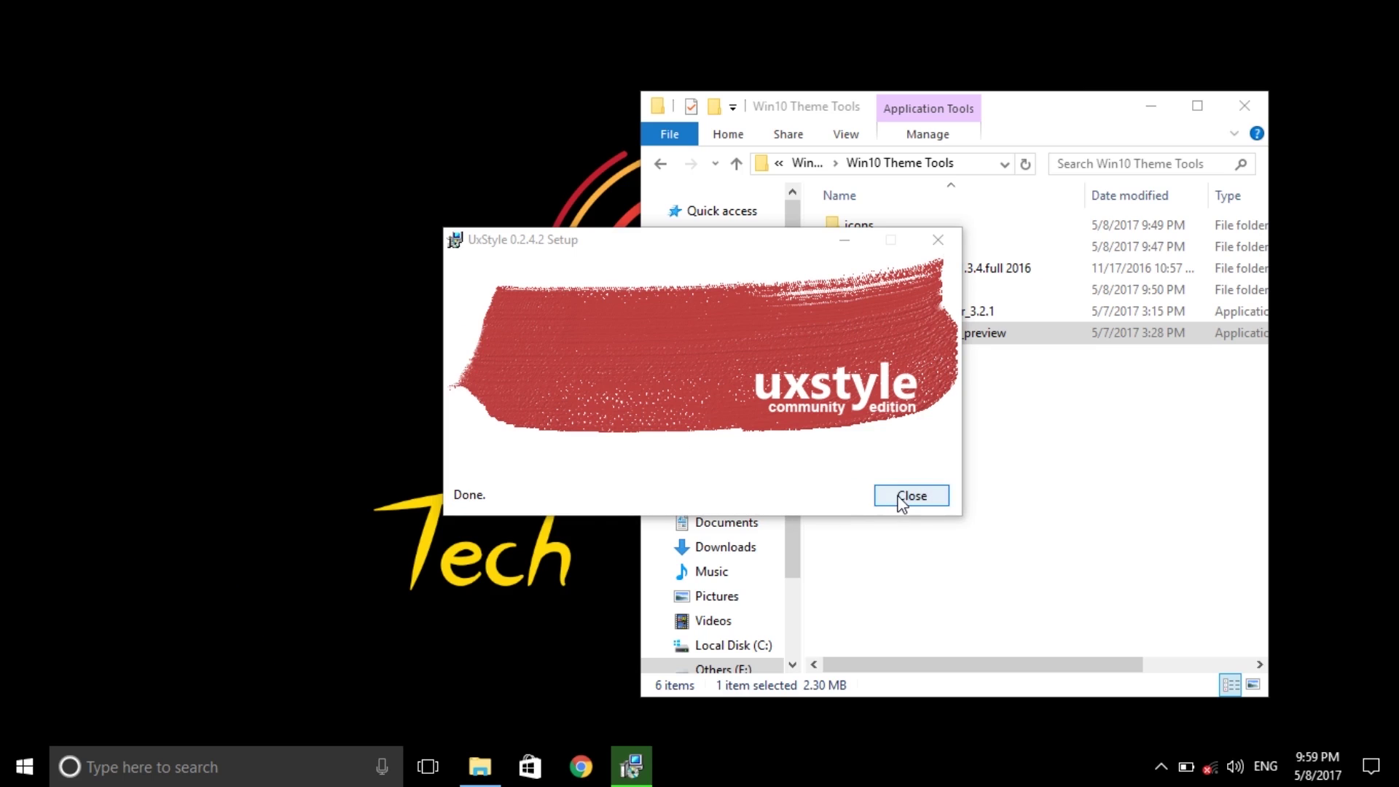
pyautogui.click(912, 496)
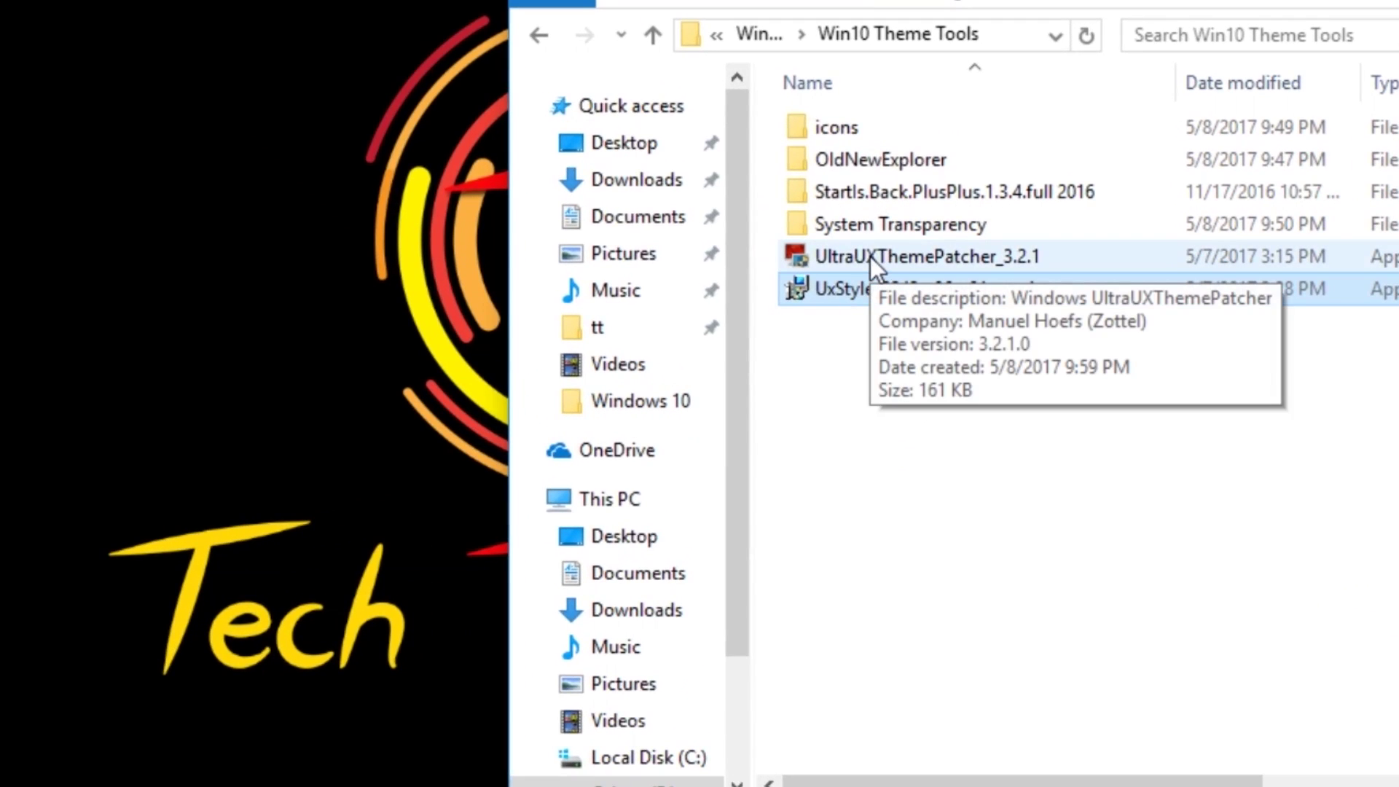
# Step: Launch the UltraUXThemePatcher 3.2.1 installer and move its window further left
pyautogui.doubleClick(908, 260)
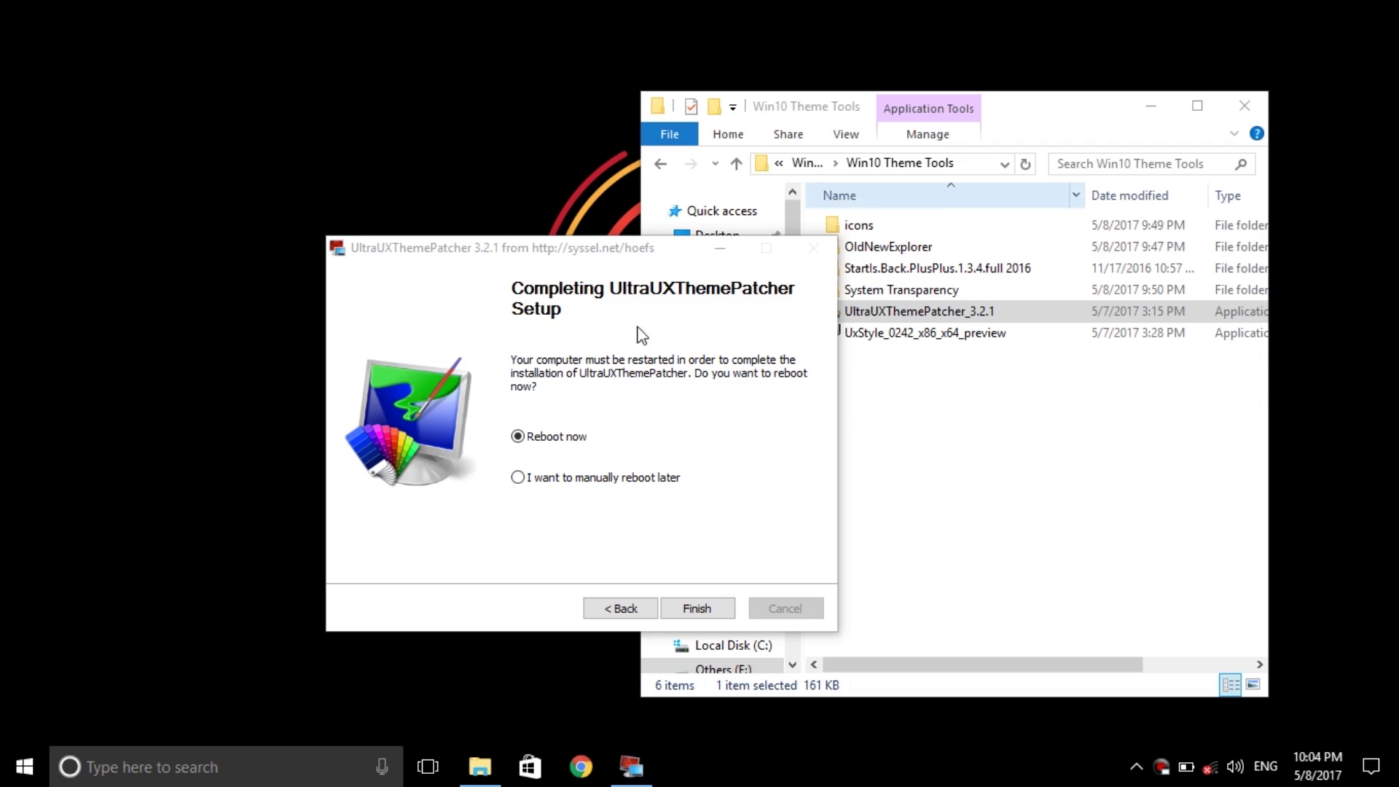
pyautogui.moveTo(545, 260); pyautogui.dragTo(472, 254)
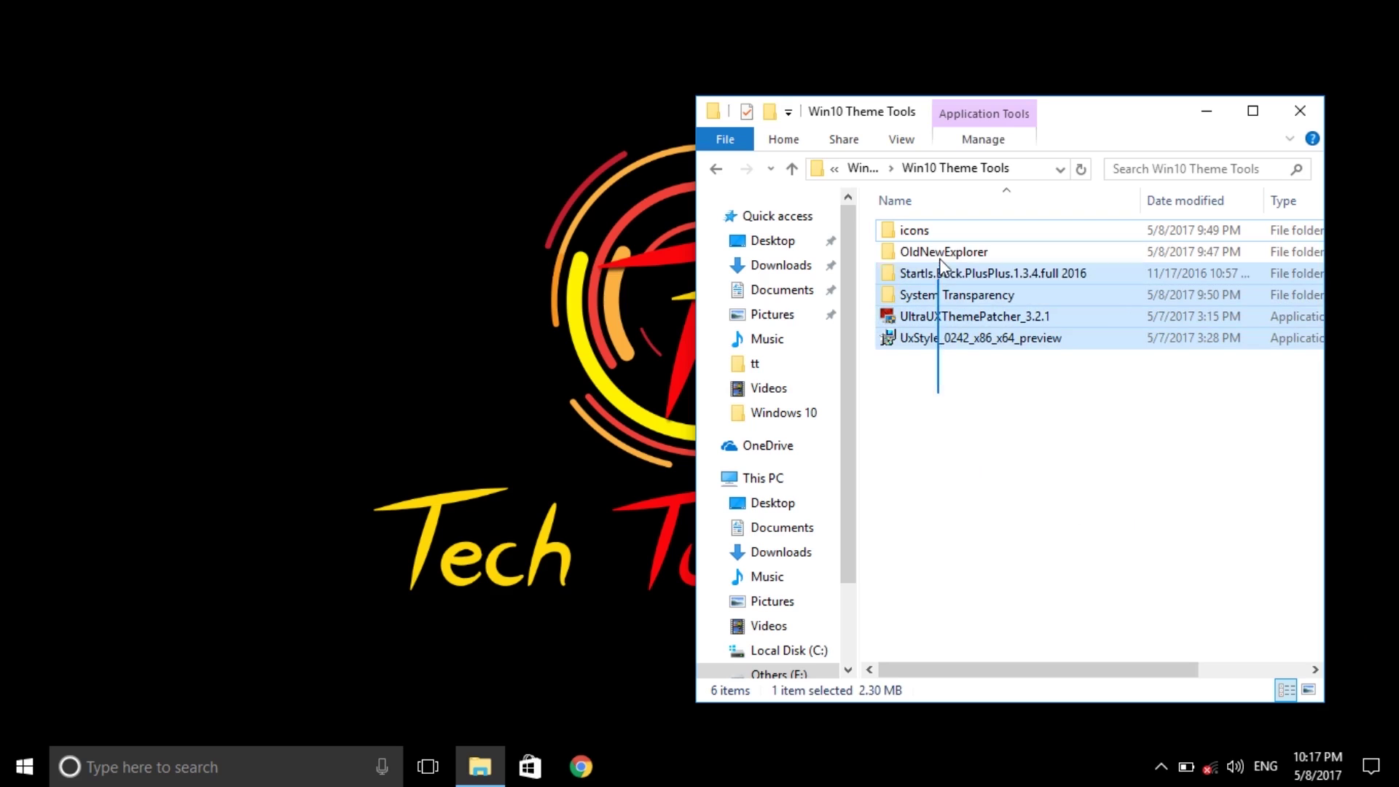
# Step: Open the OldNewExplorer folder showing its two DLLs and OldNewExplorerCfg
pyautogui.moveTo(937, 395); pyautogui.dragTo(935, 377)
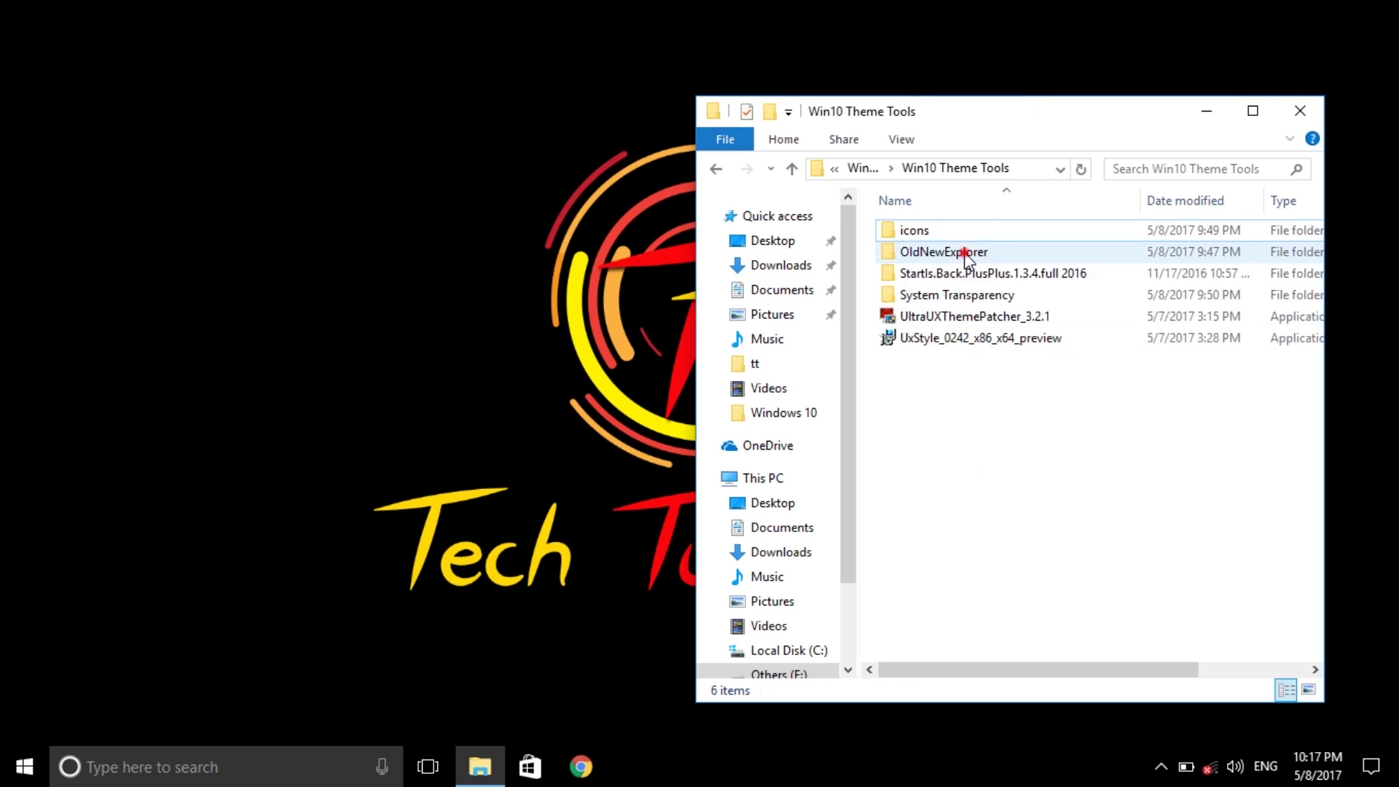
pyautogui.doubleClick(964, 253)
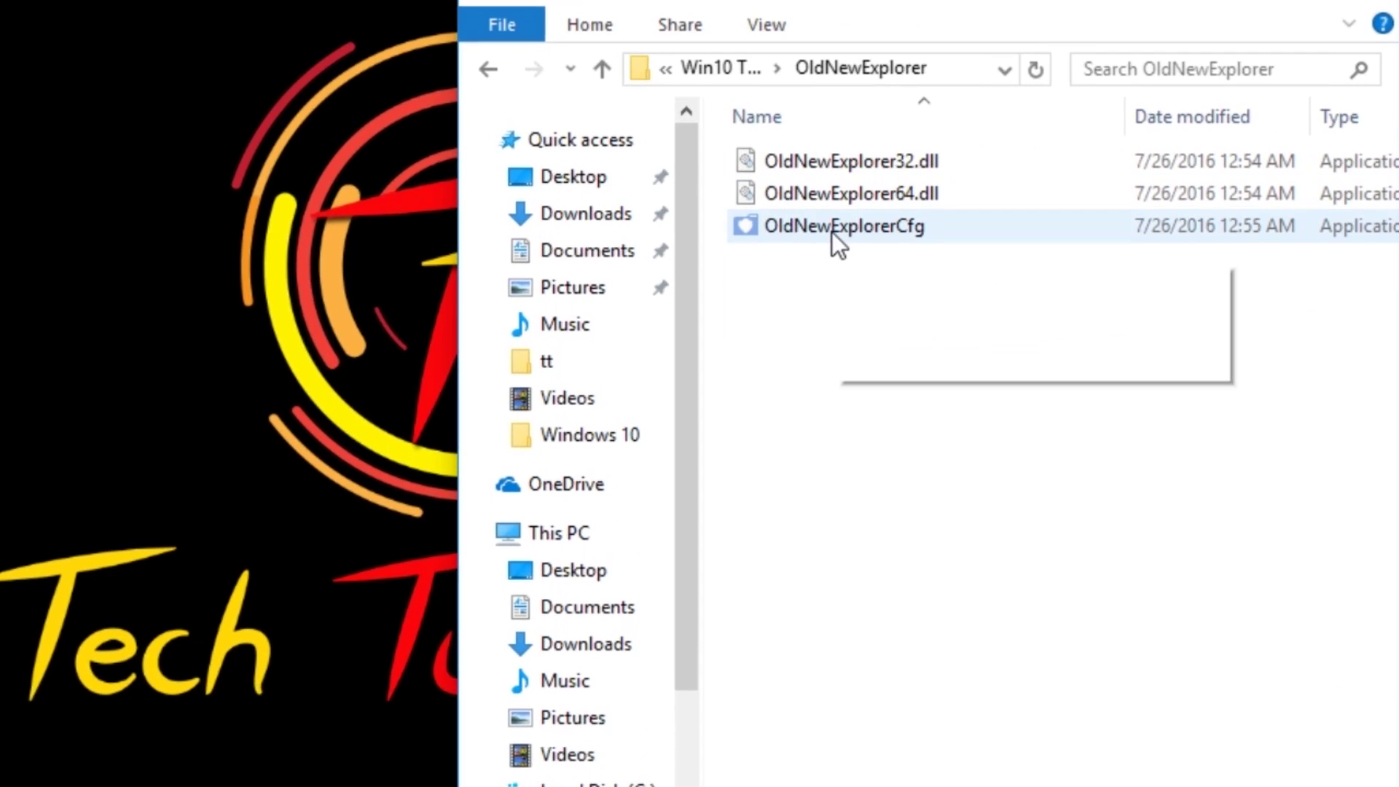
# Step: Install OldNewExplorer's shell extension and enable libraries, the command bar and the bottom details pane
pyautogui.doubleClick(831, 233)
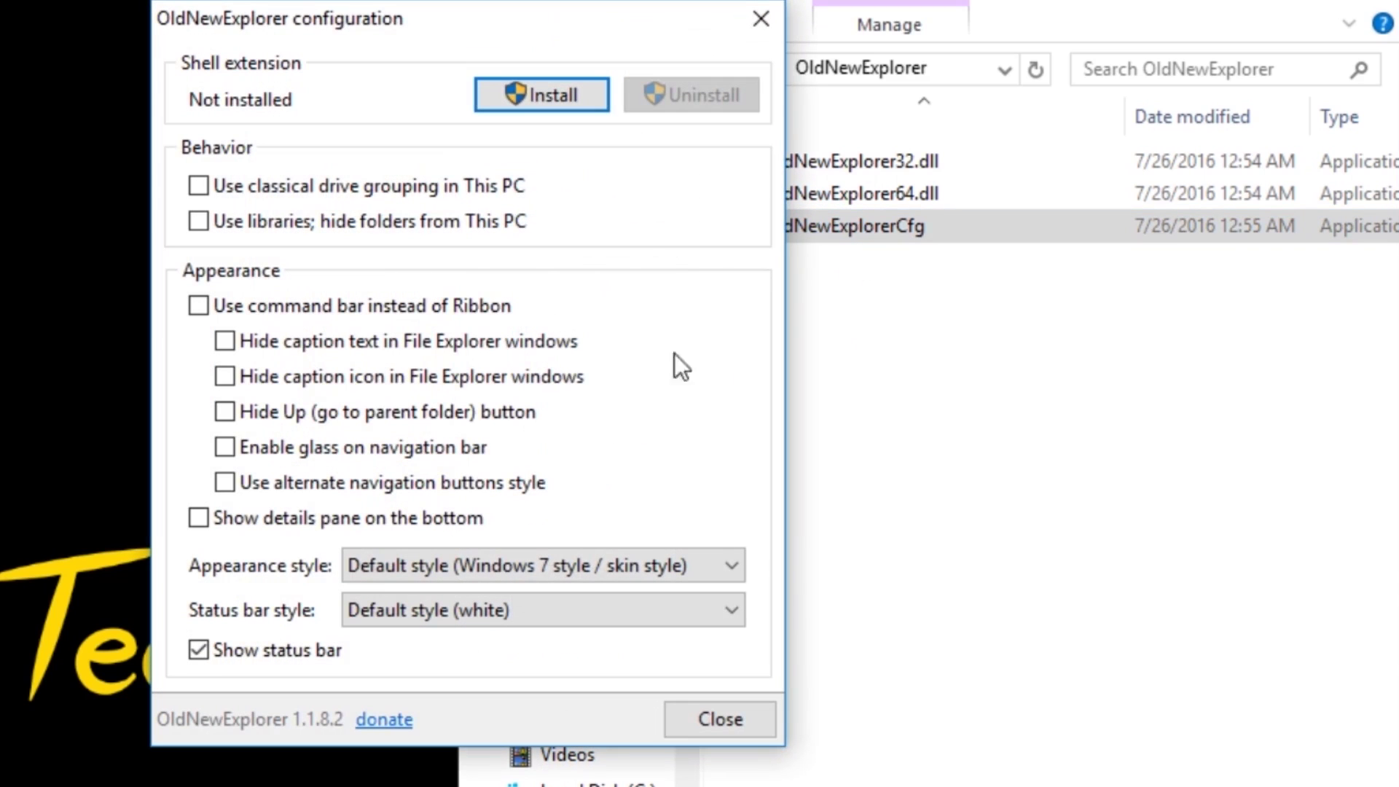
pyautogui.click(539, 99)
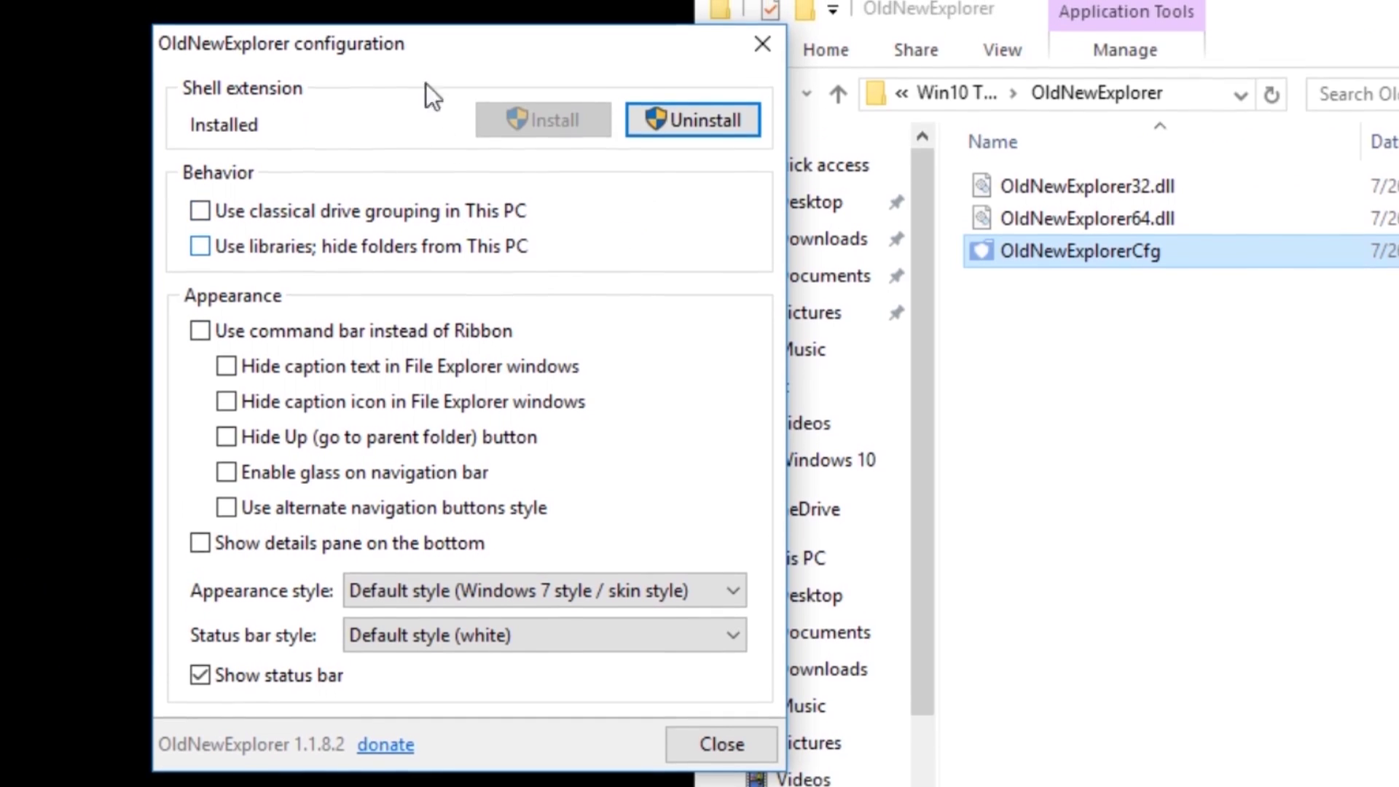
pyautogui.moveTo(423, 70); pyautogui.dragTo(317, 21)
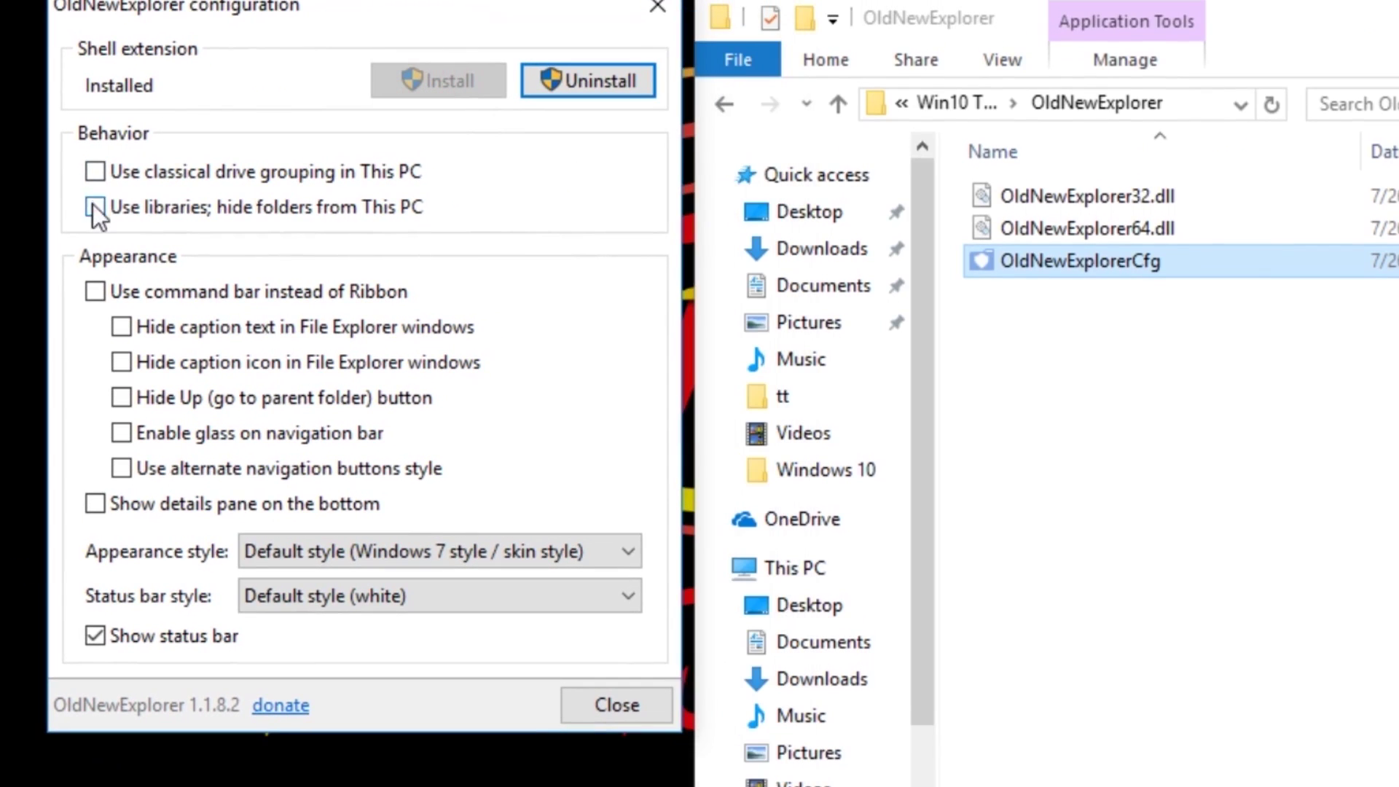
pyautogui.click(95, 207)
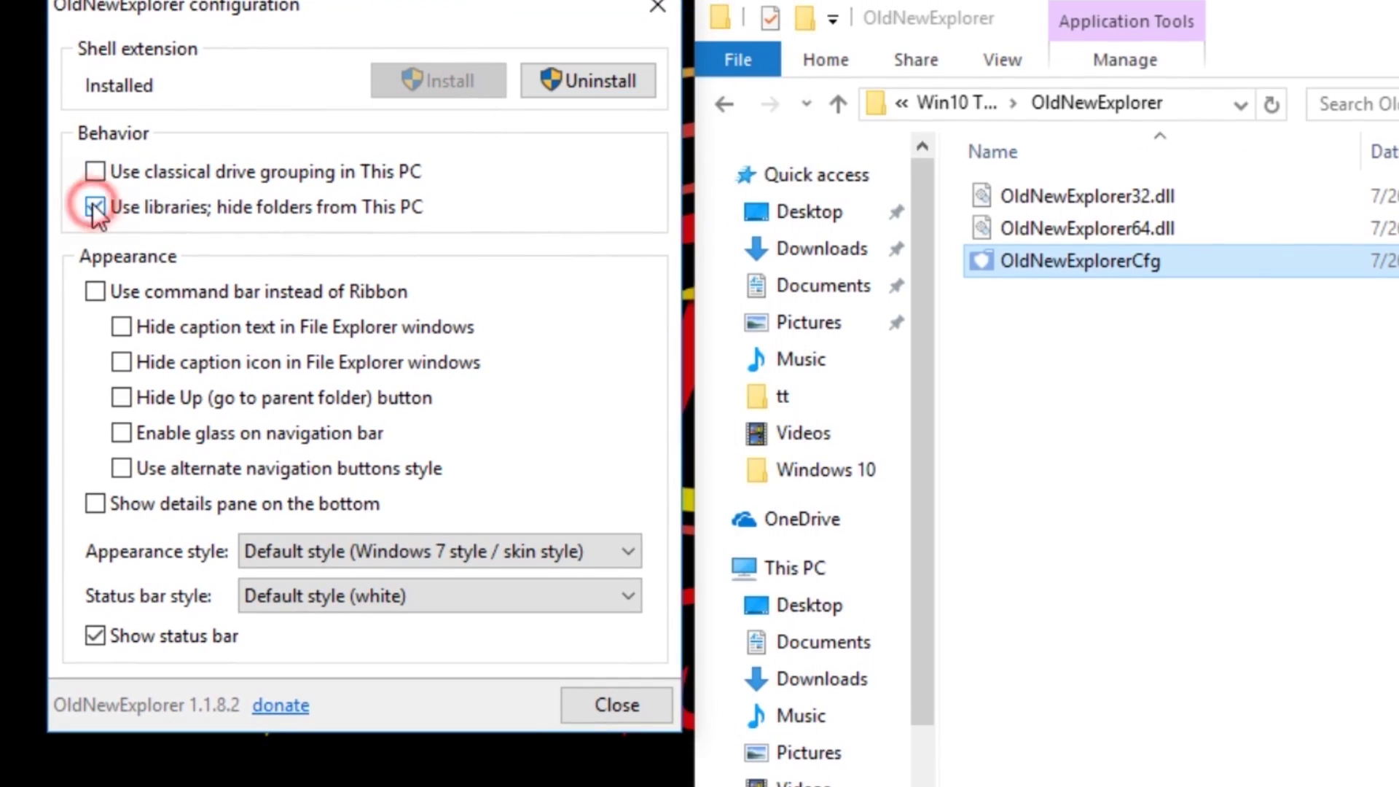
pyautogui.click(101, 295)
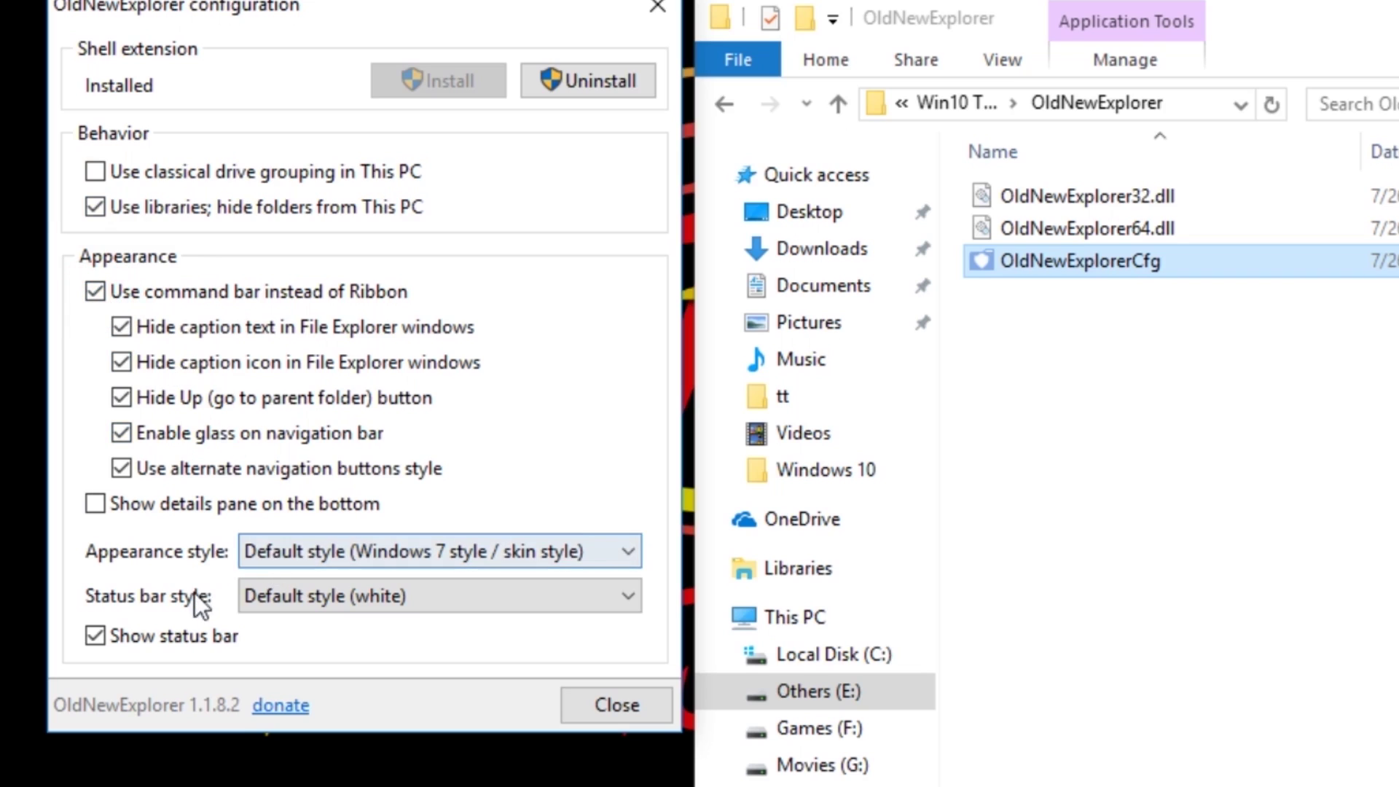
pyautogui.click(142, 510)
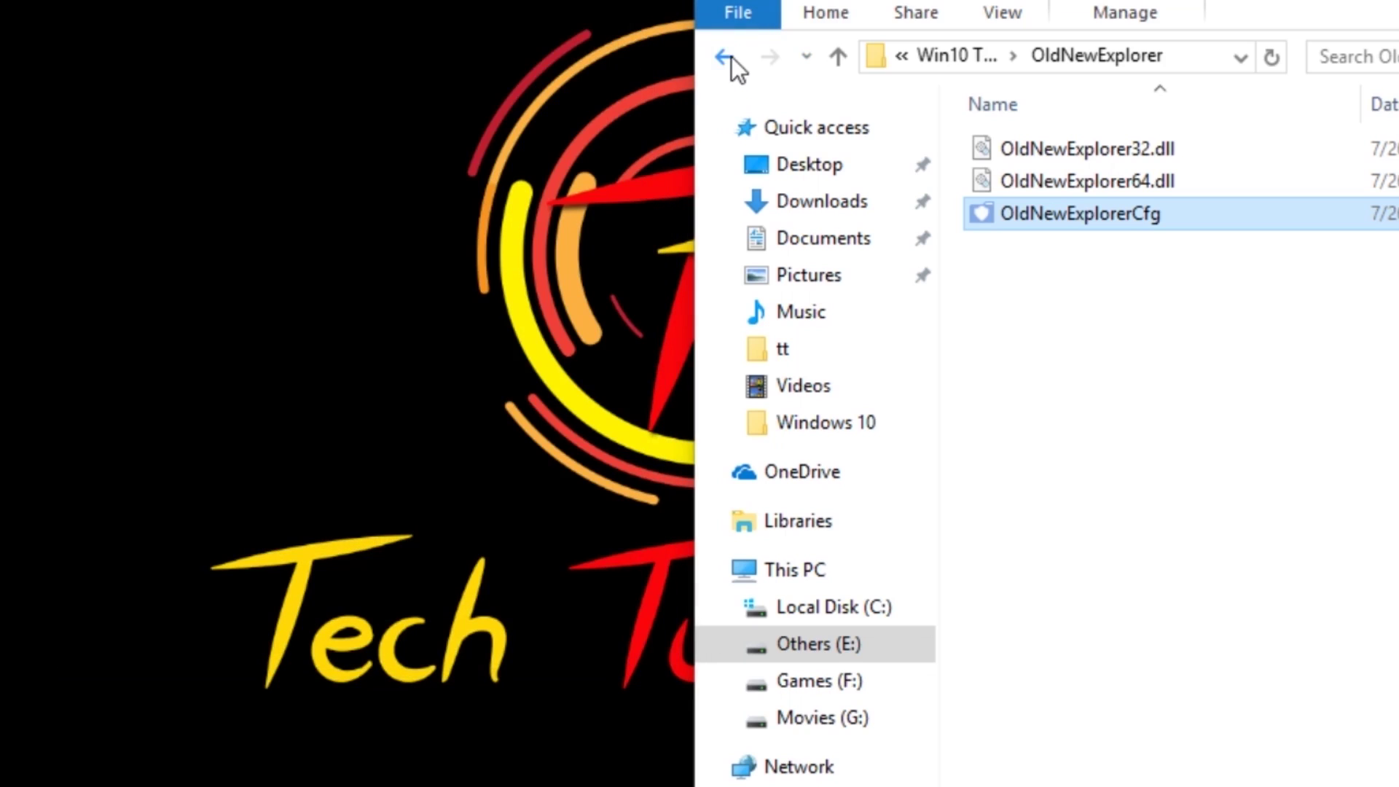
# Step: Close OldNewExplorer's configuration and extract the Win10 Theme archive into a Win10 Theme folder
pyautogui.click(727, 58)
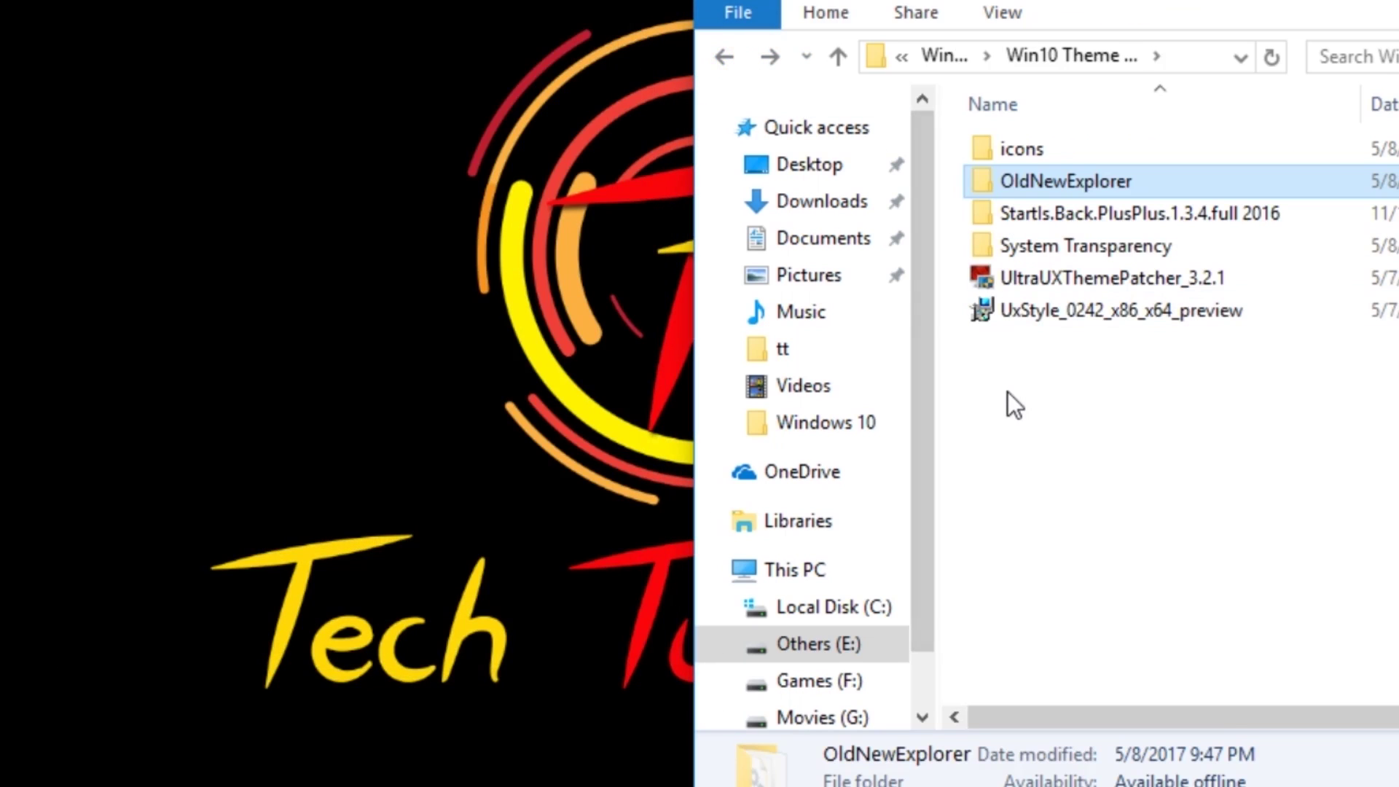
pyautogui.click(1008, 394)
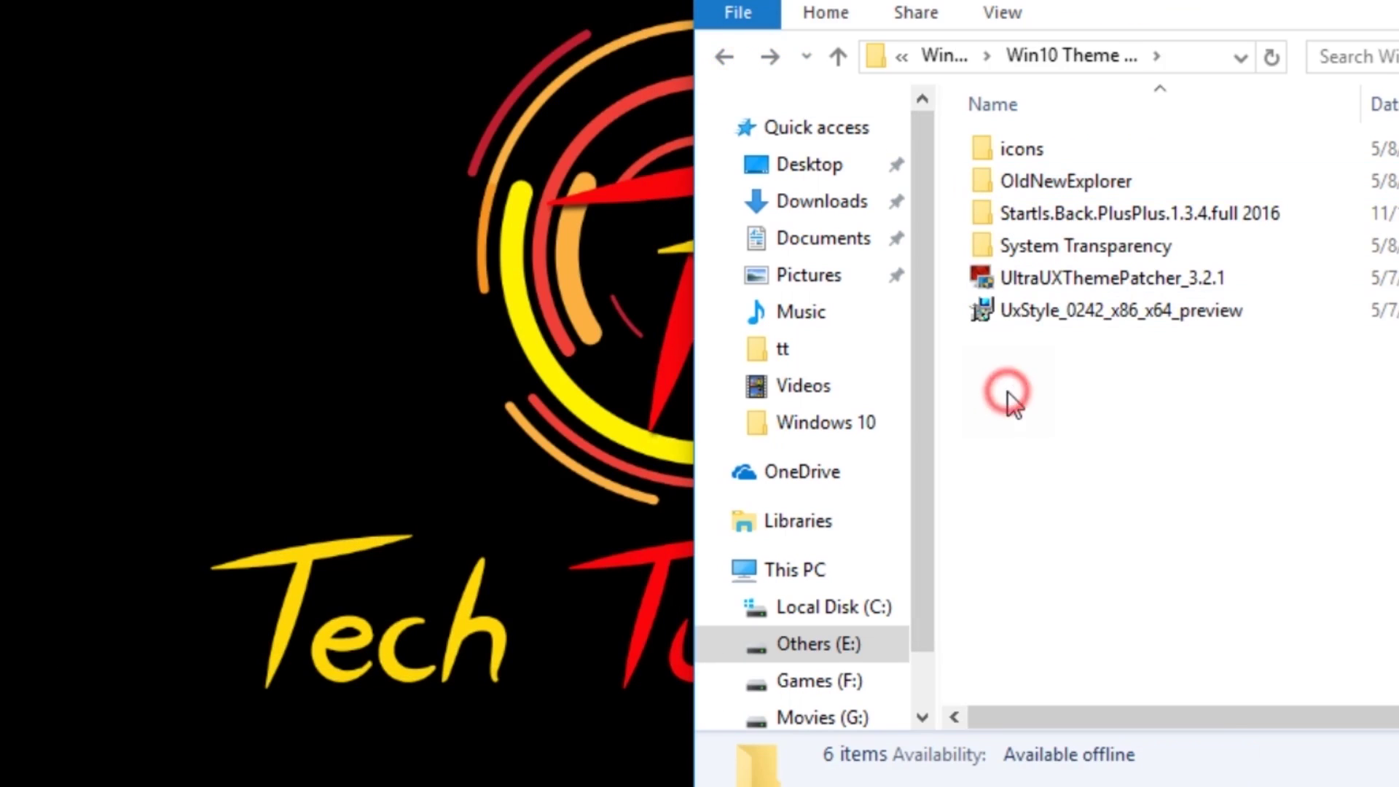
pyautogui.click(726, 57)
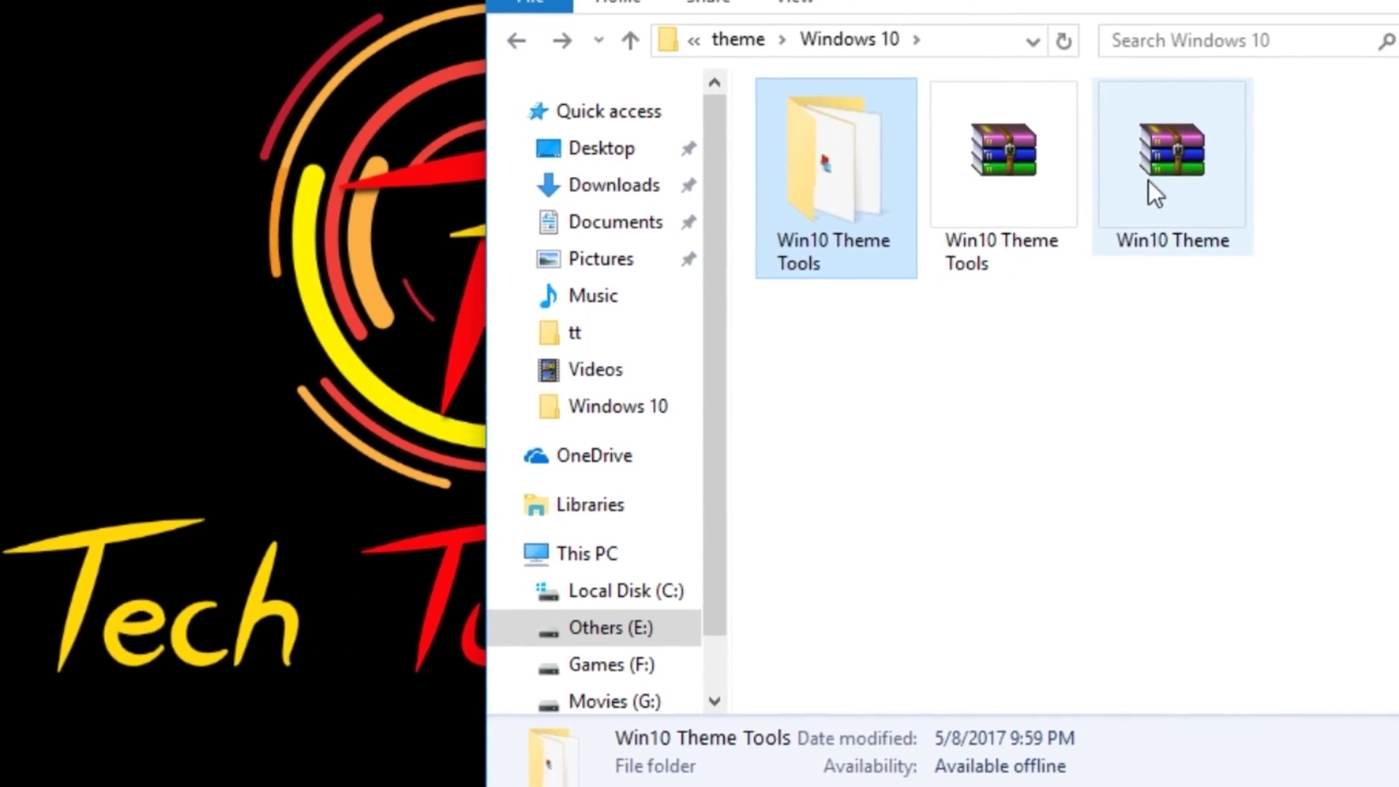
pyautogui.click(1151, 183)
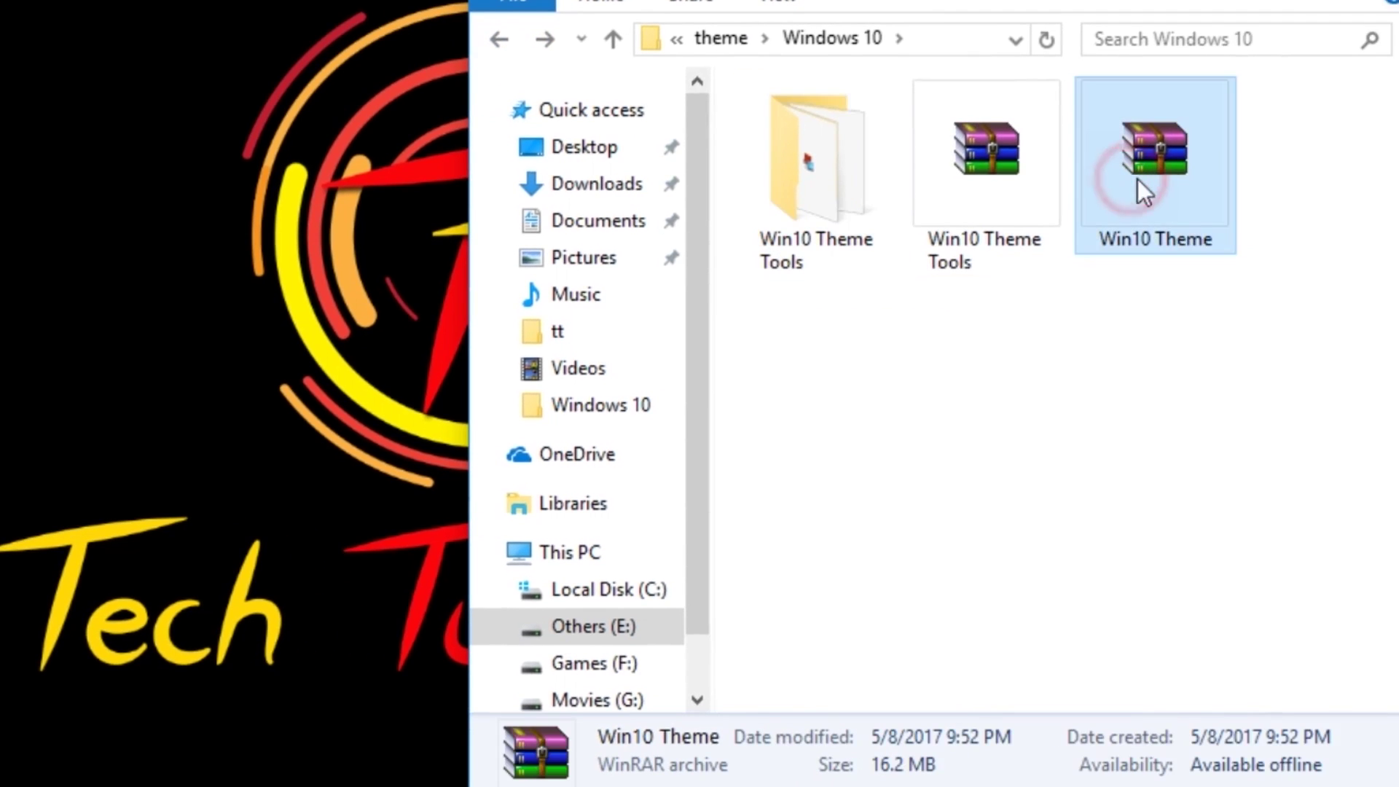
pyautogui.click(1200, 165)
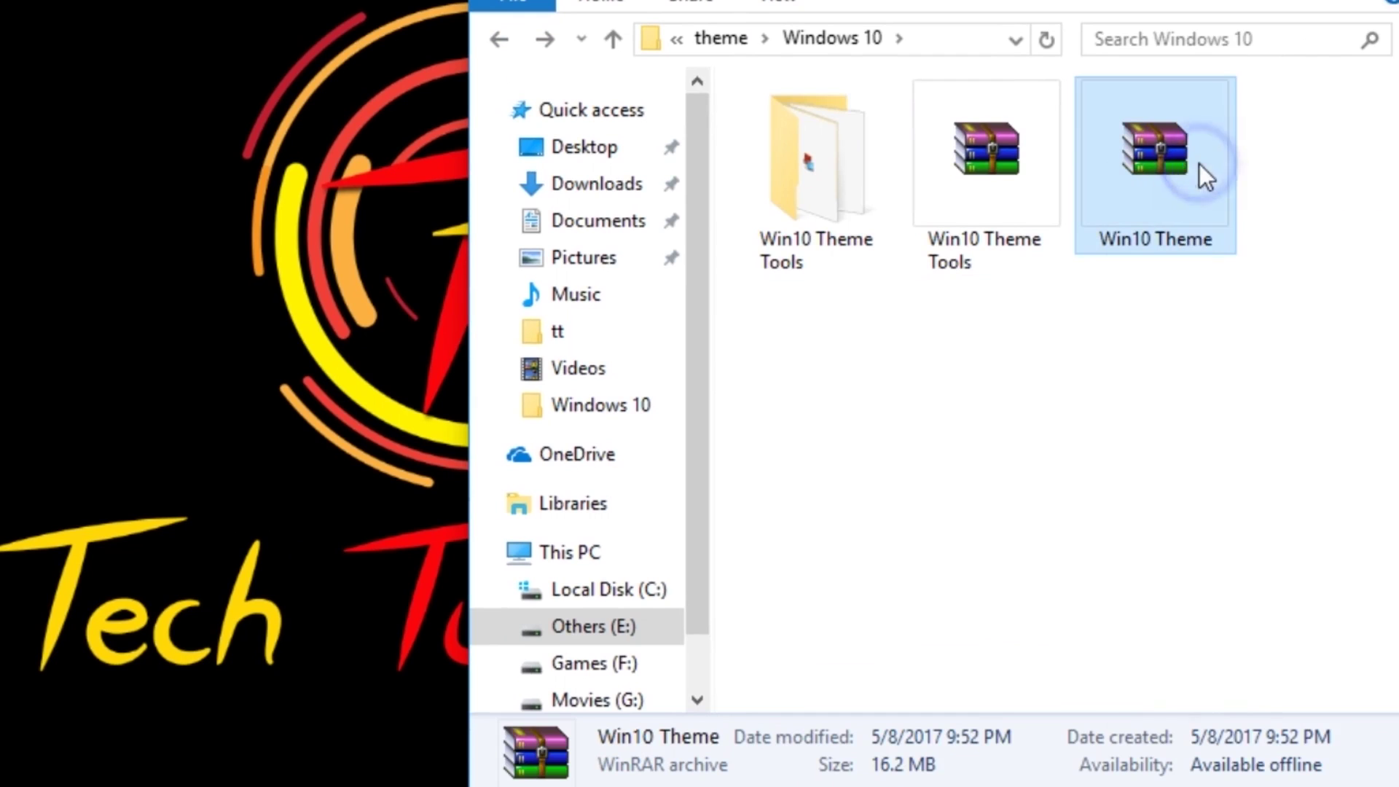
pyautogui.rightClick(1200, 164)
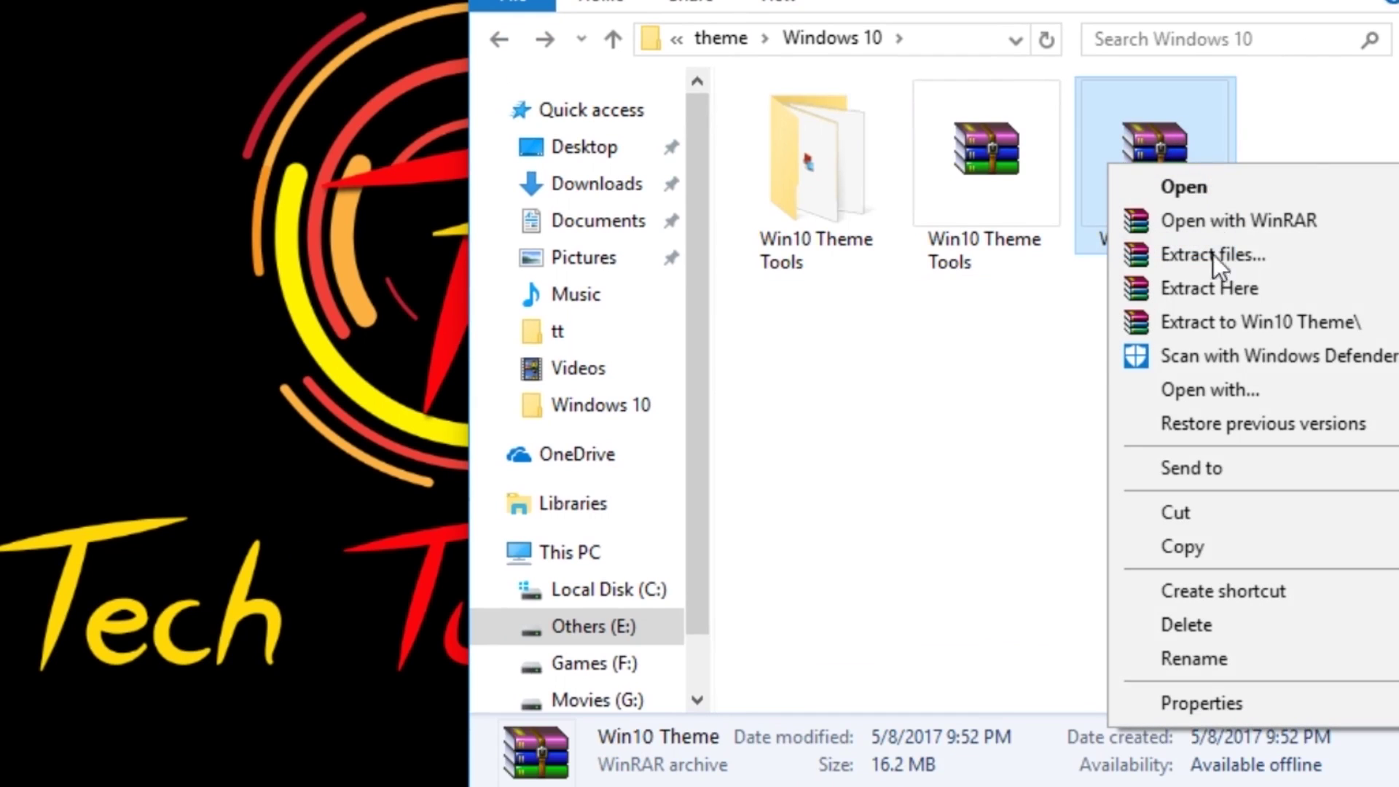
pyautogui.click(1222, 328)
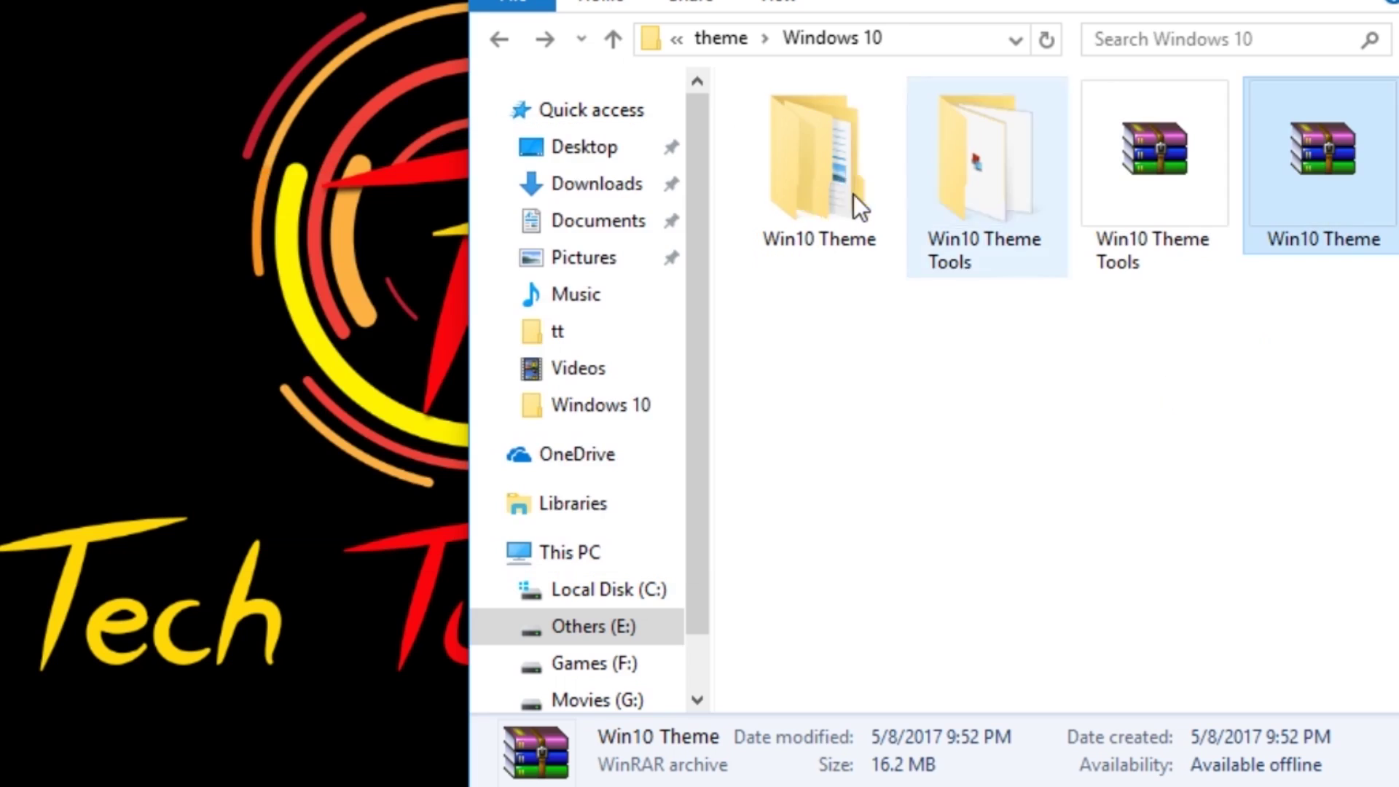
# Step: Open Win10 Theme > Theme > Alienware win 10 by TT and select both Alienware Inspired items
pyautogui.doubleClick(850, 191)
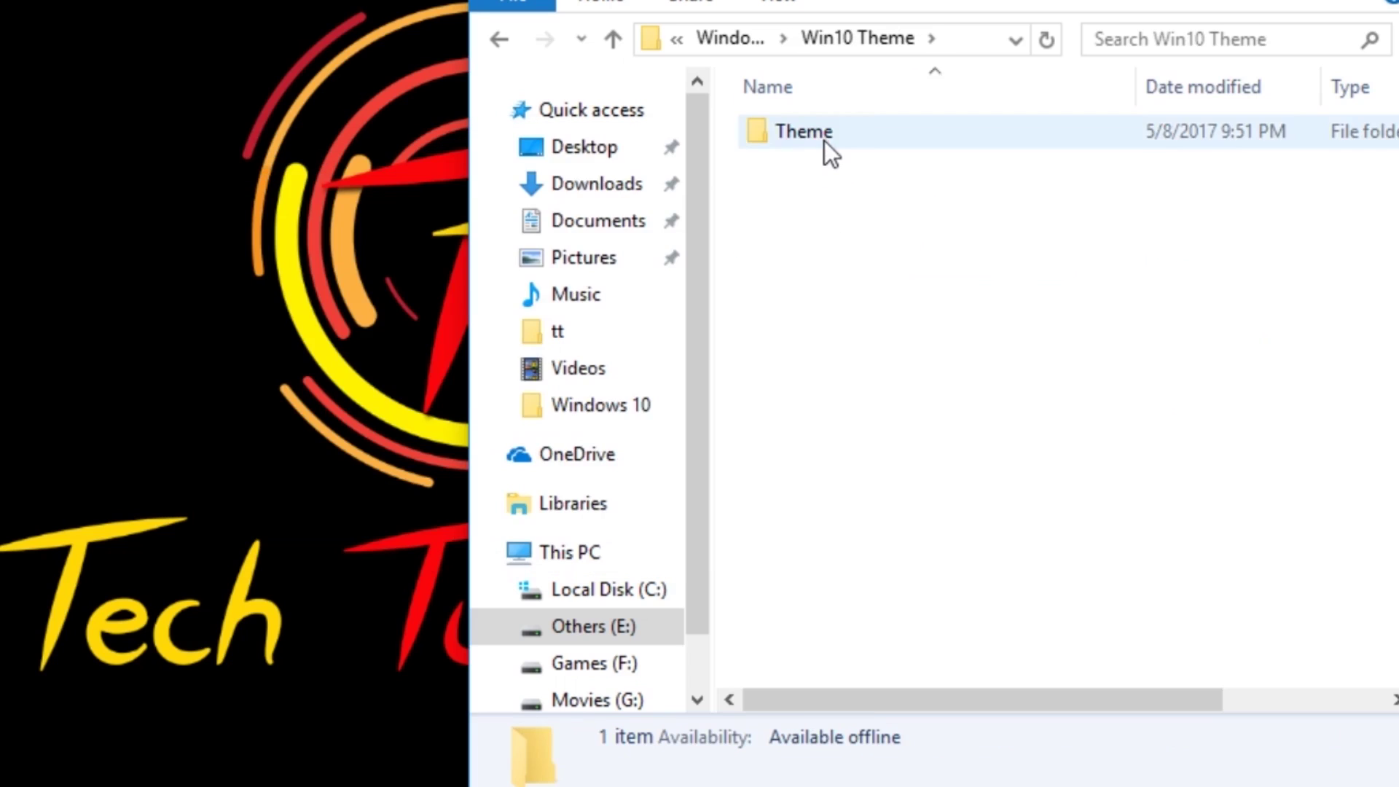
pyautogui.doubleClick(824, 141)
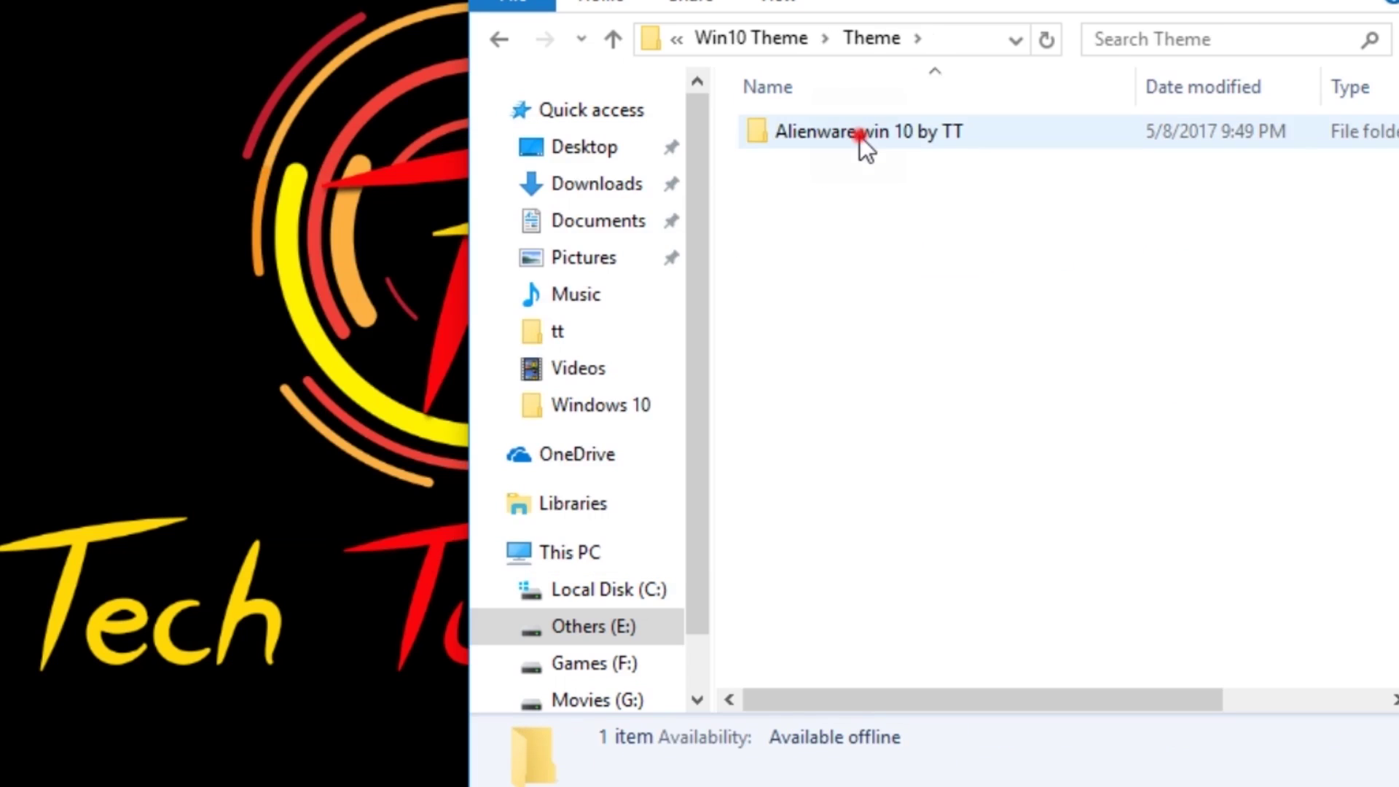
pyautogui.doubleClick(861, 137)
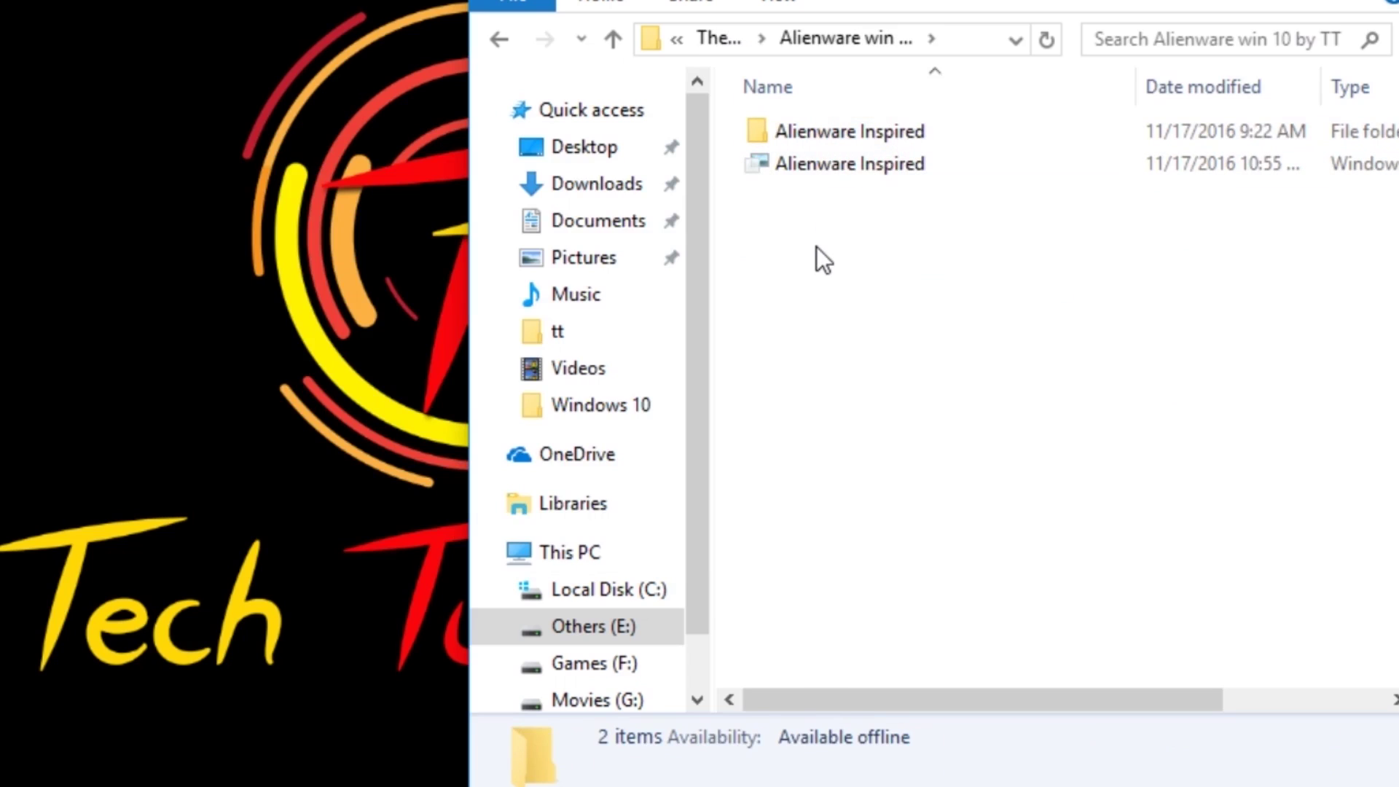
pyautogui.moveTo(813, 261); pyautogui.dragTo(841, 138)
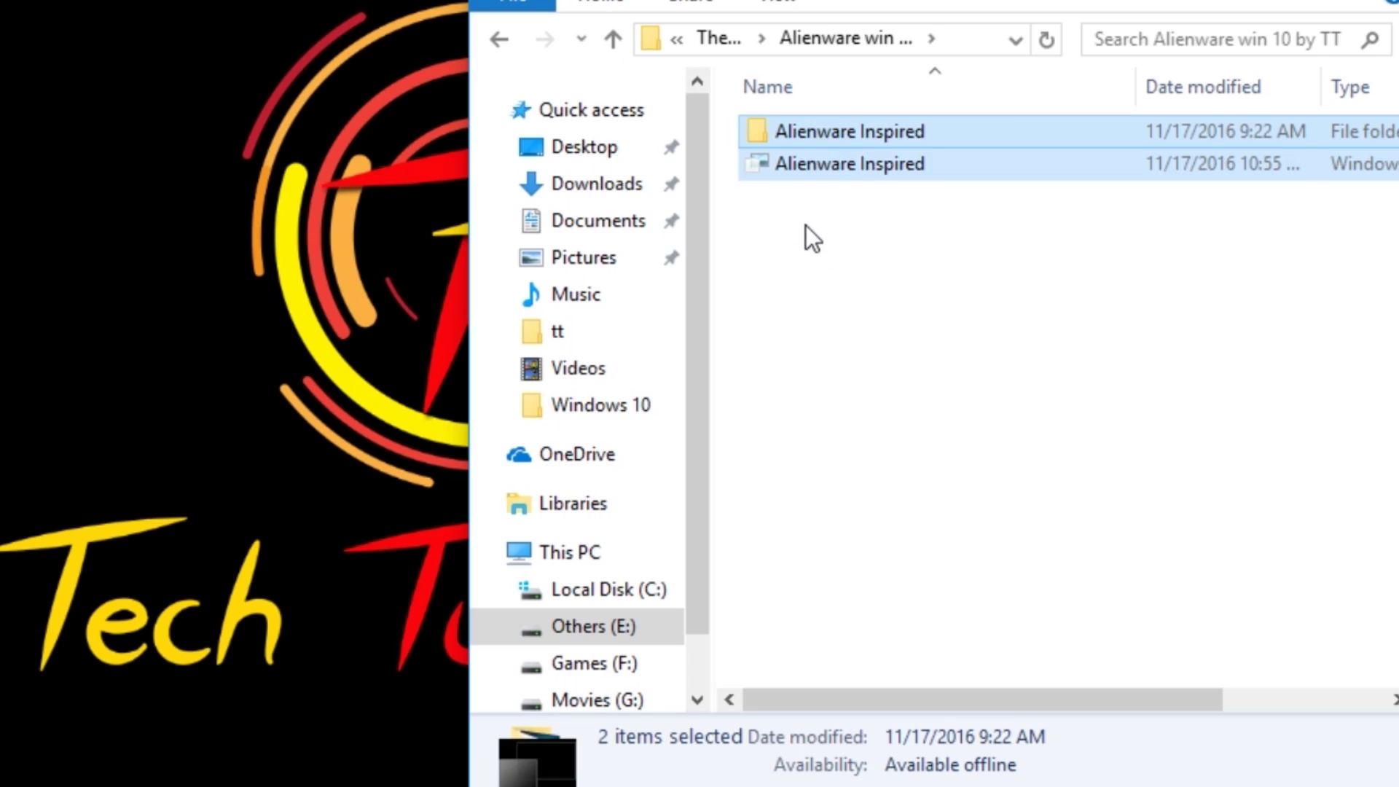
# Step: Copy both Alienware Inspired items and open the C: drive in a second Explorer window
pyautogui.rightClick(832, 161)
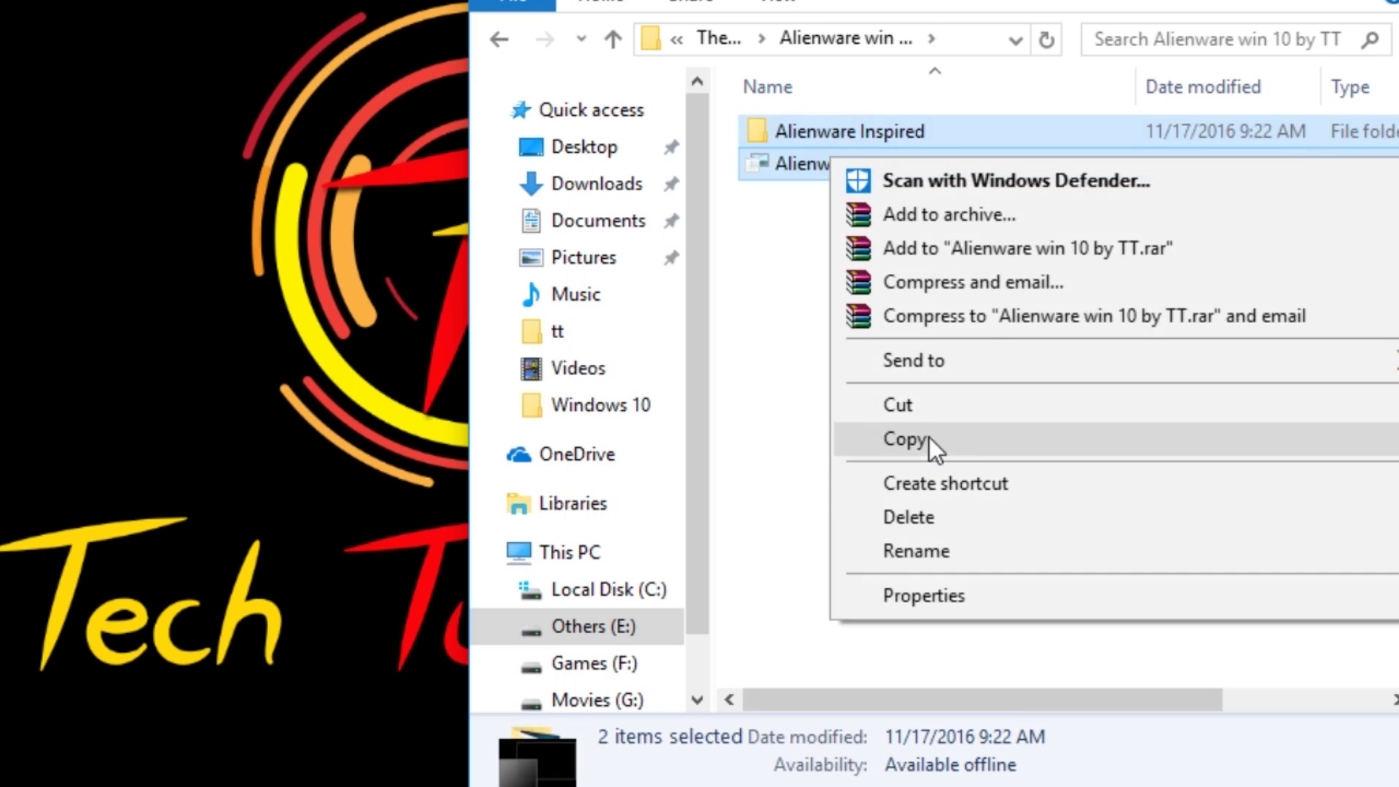
pyautogui.click(928, 438)
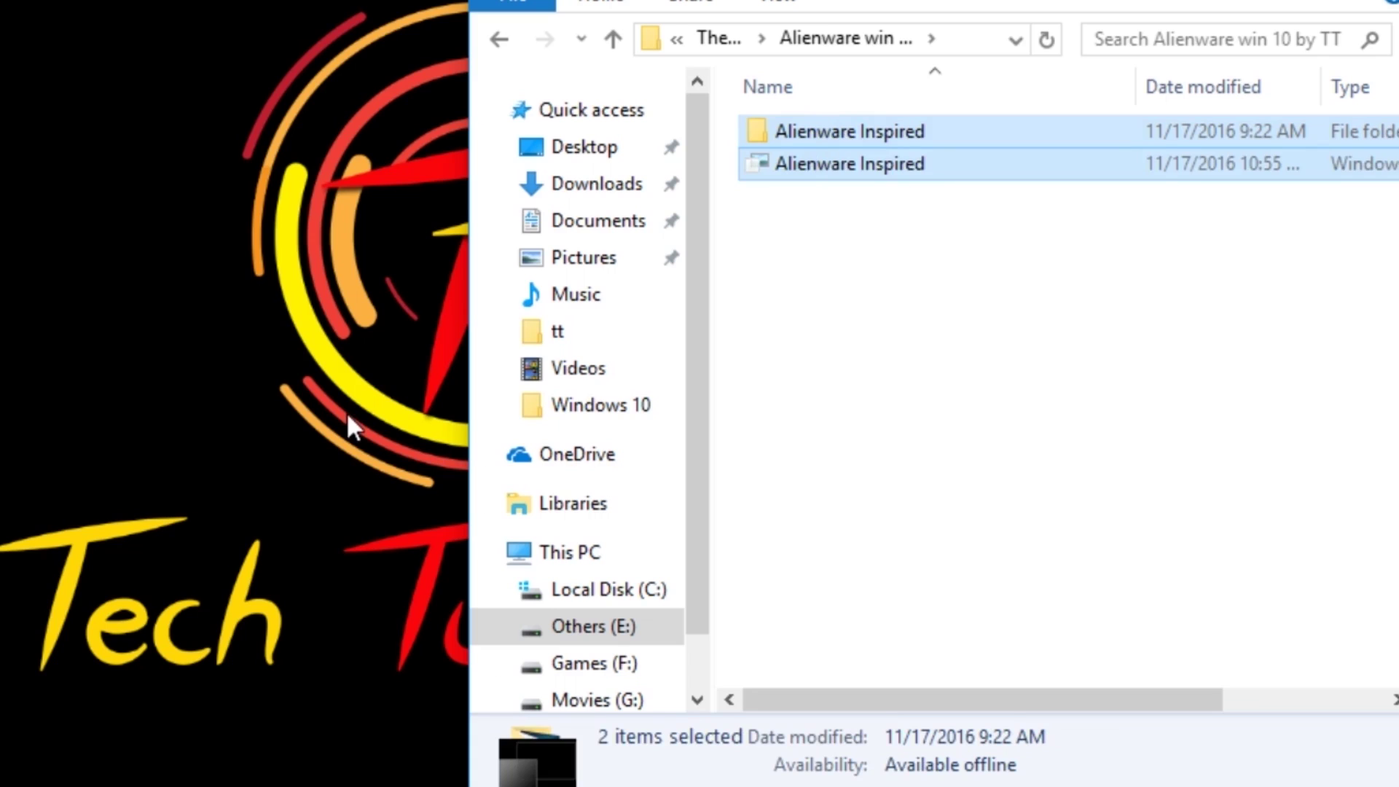
pyautogui.press('super+e')
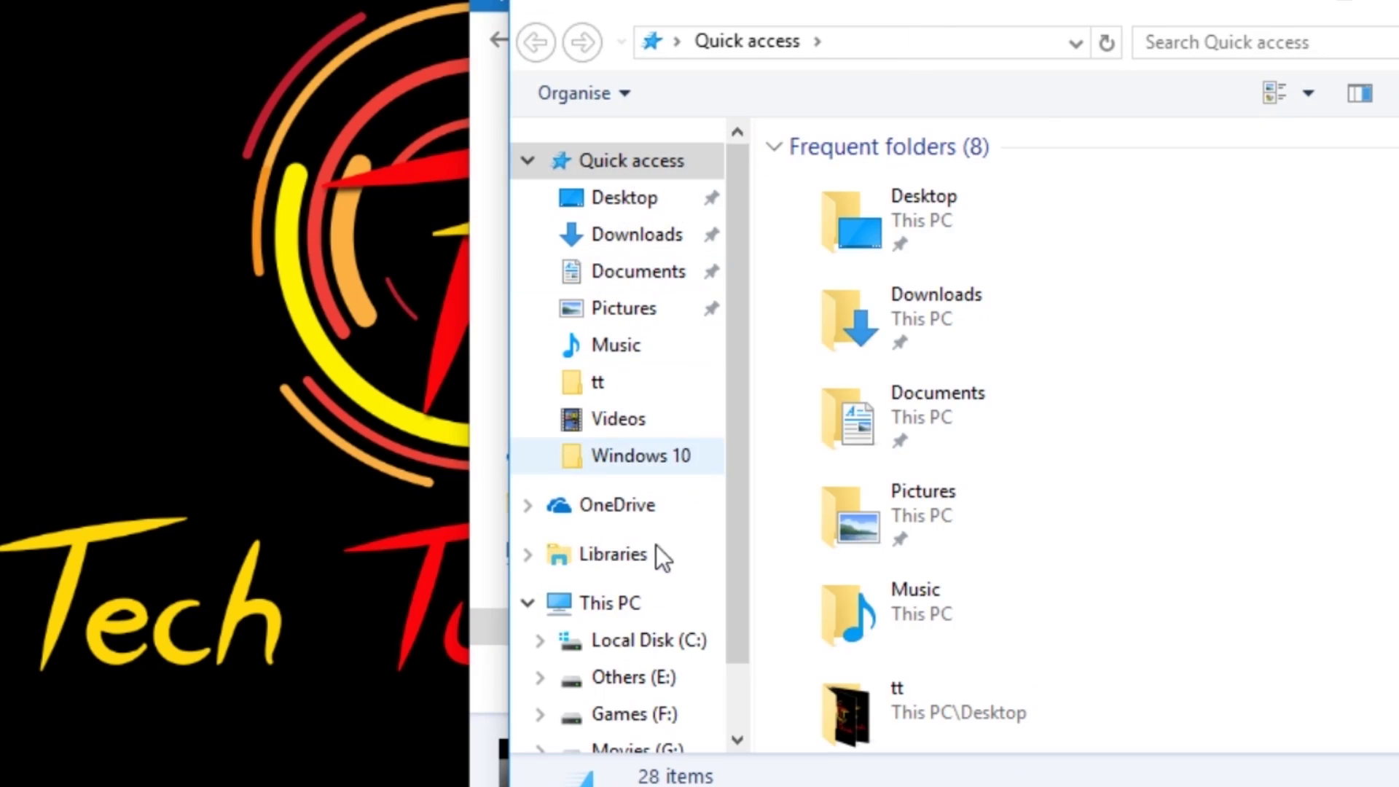
pyautogui.click(645, 642)
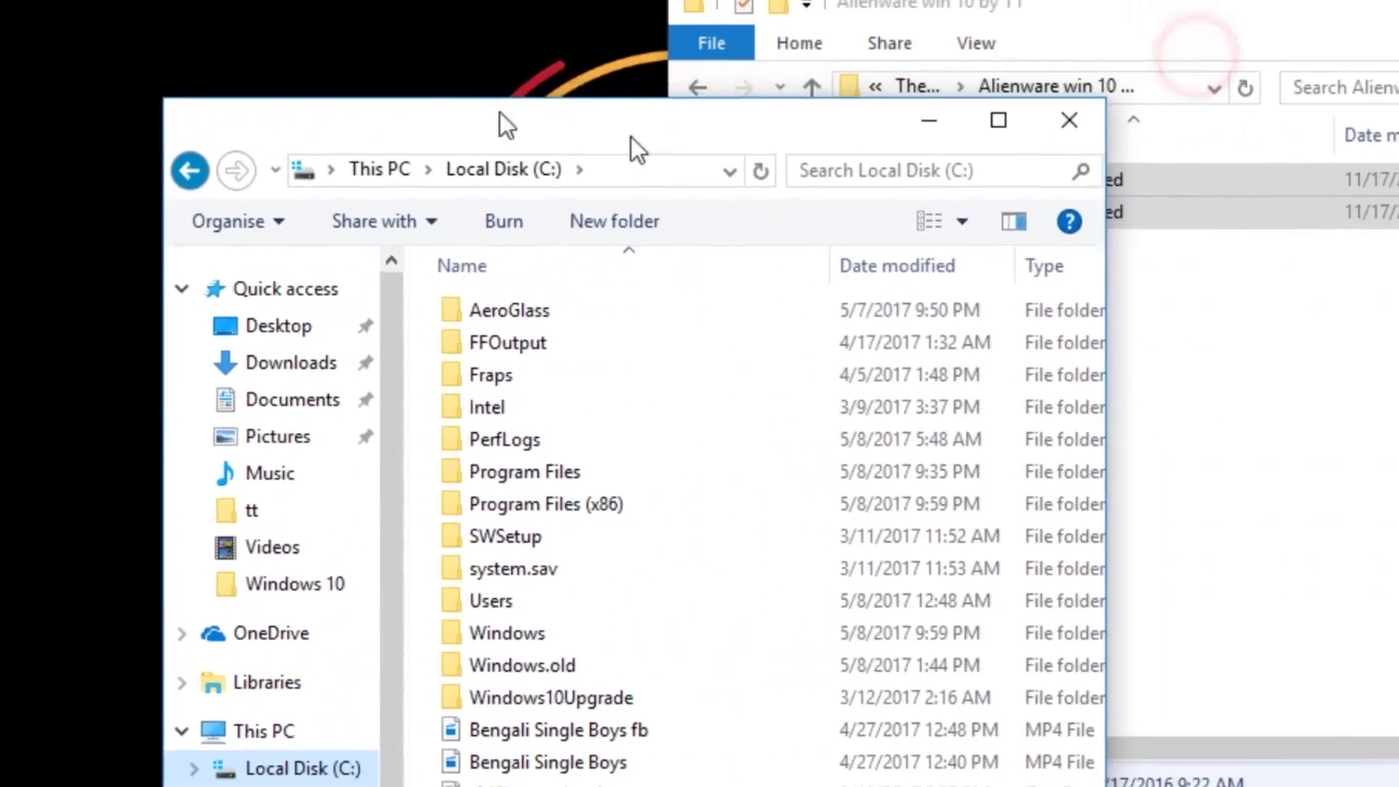
pyautogui.moveTo(499, 113); pyautogui.dragTo(289, 36)
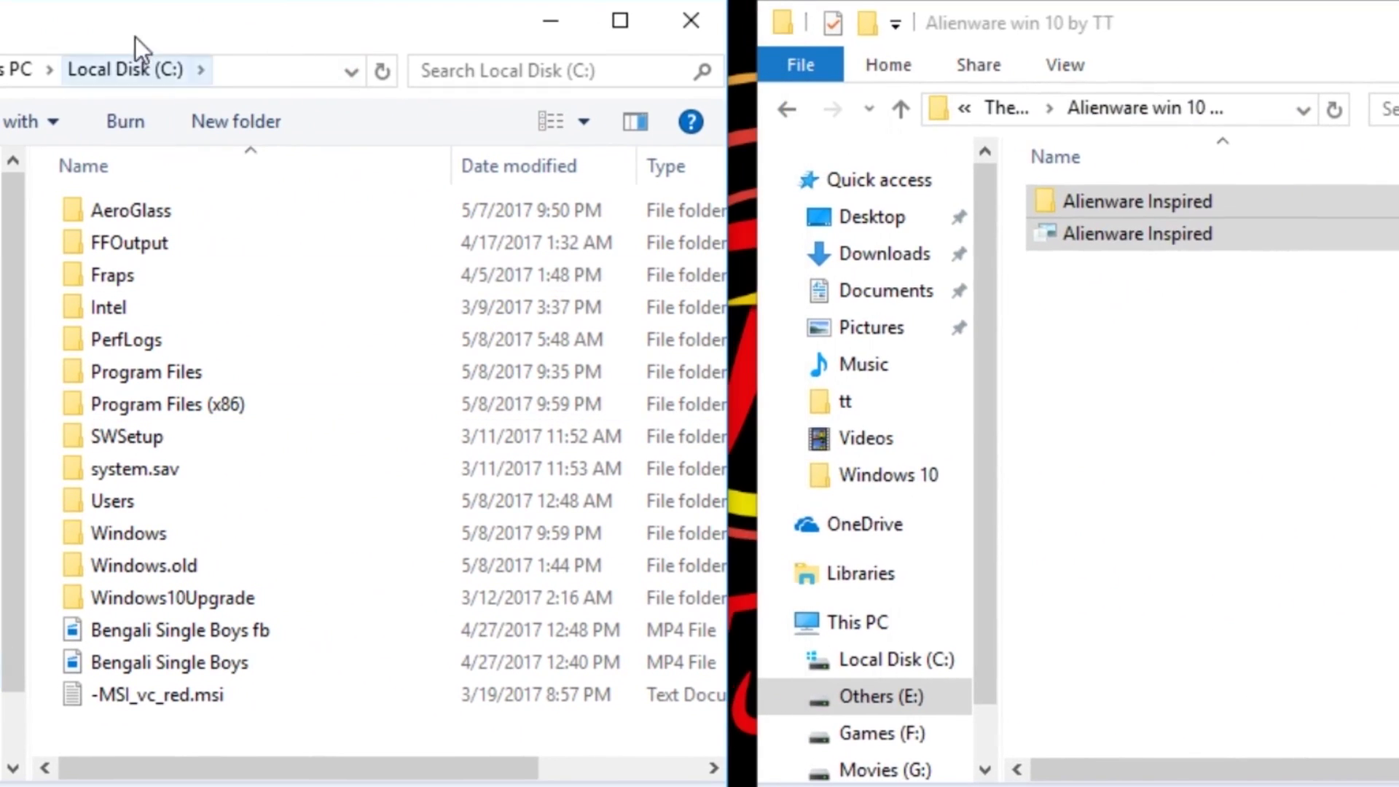
# Step: Navigate the second window to C:\Windows\Resources\Themes
pyautogui.doubleClick(145, 543)
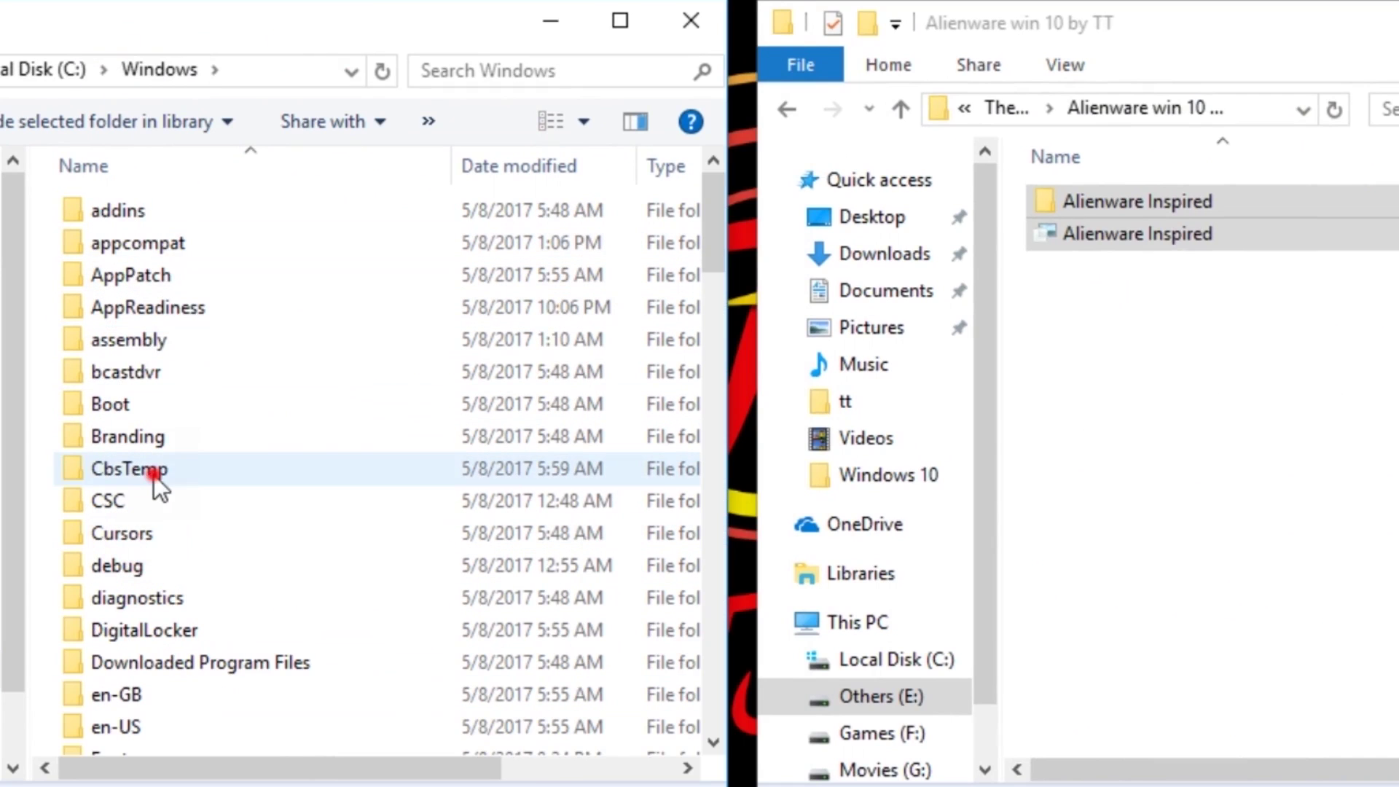
pyautogui.click(155, 476)
pyautogui.press('r')
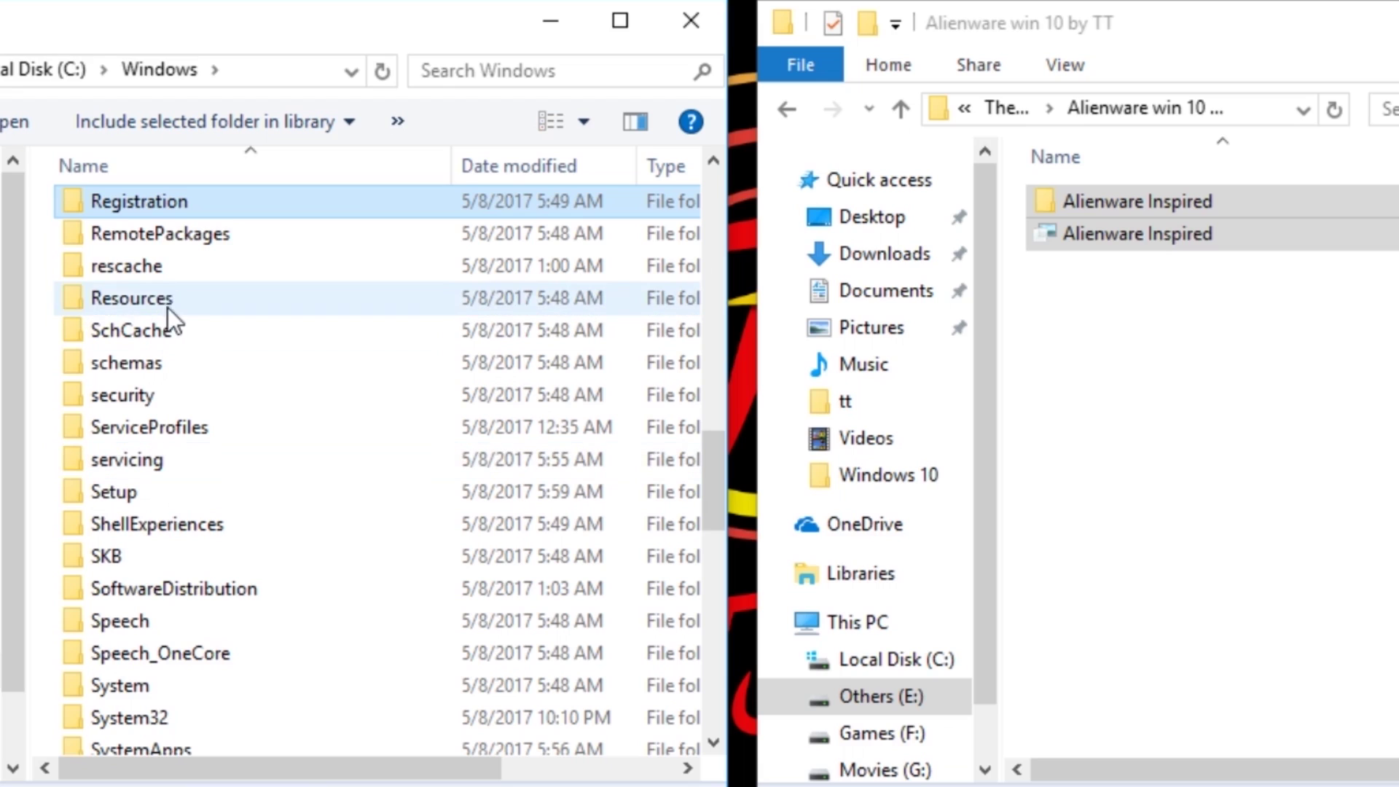
pyautogui.click(167, 307)
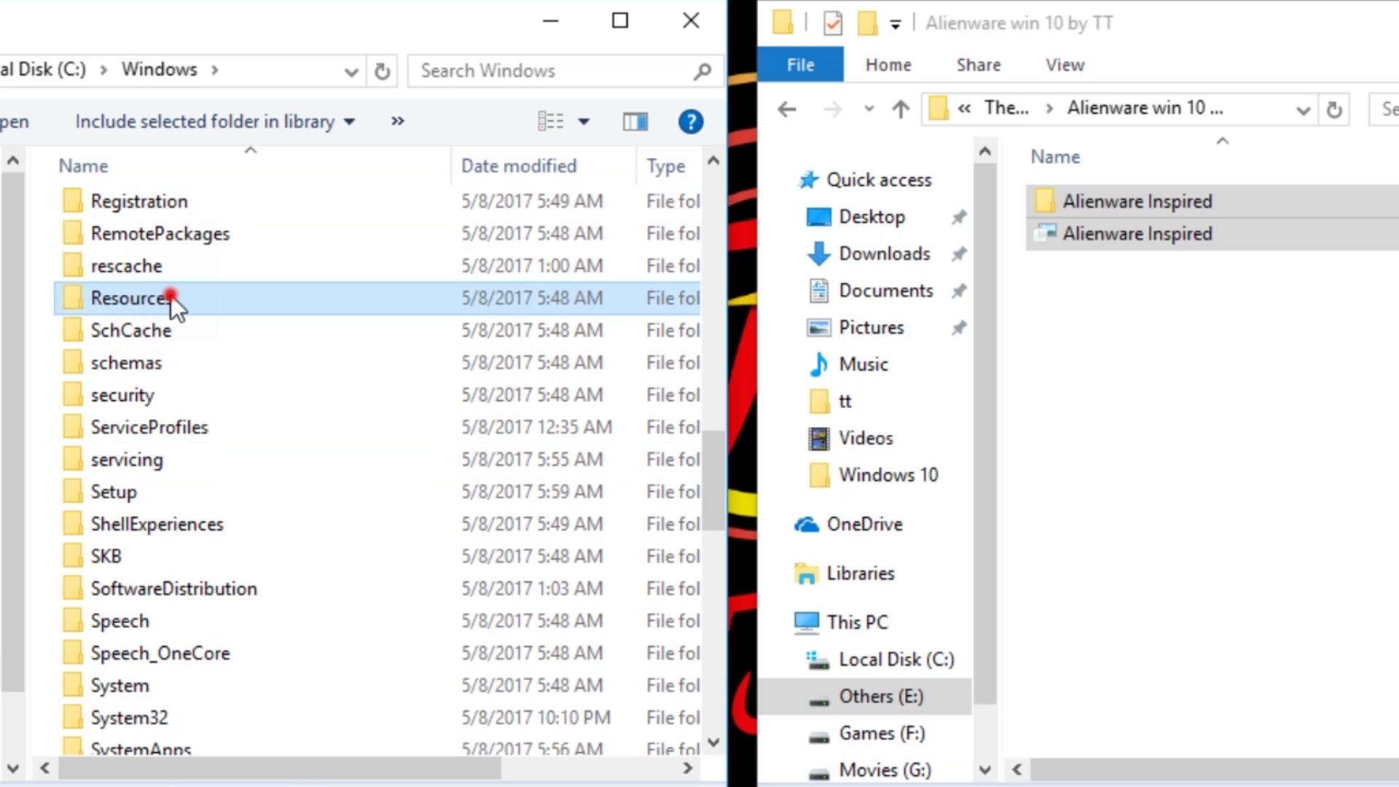
pyautogui.doubleClick(172, 294)
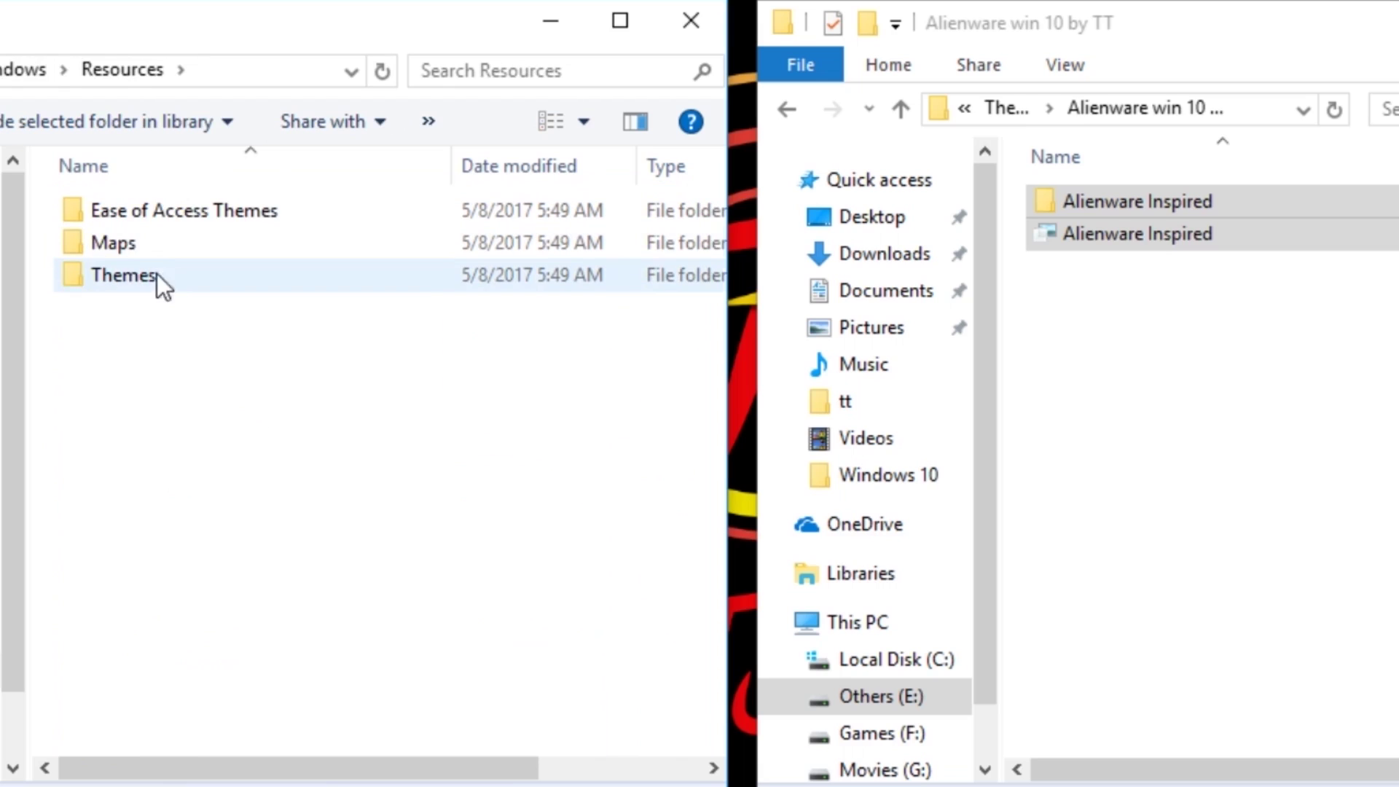
pyautogui.doubleClick(178, 283)
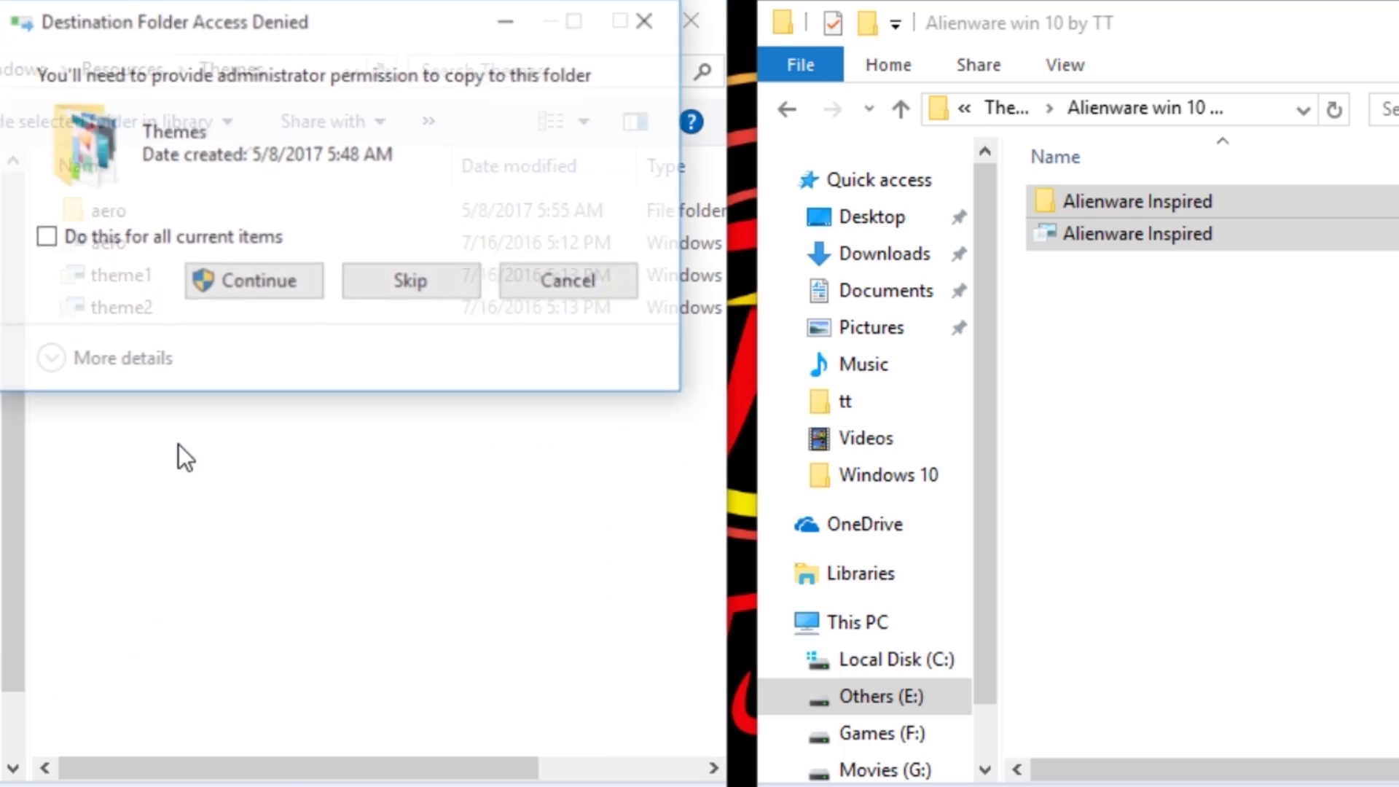
# Step: Grant administrator permission for all items to finish the copy, then close the Themes window
pyautogui.click(159, 239)
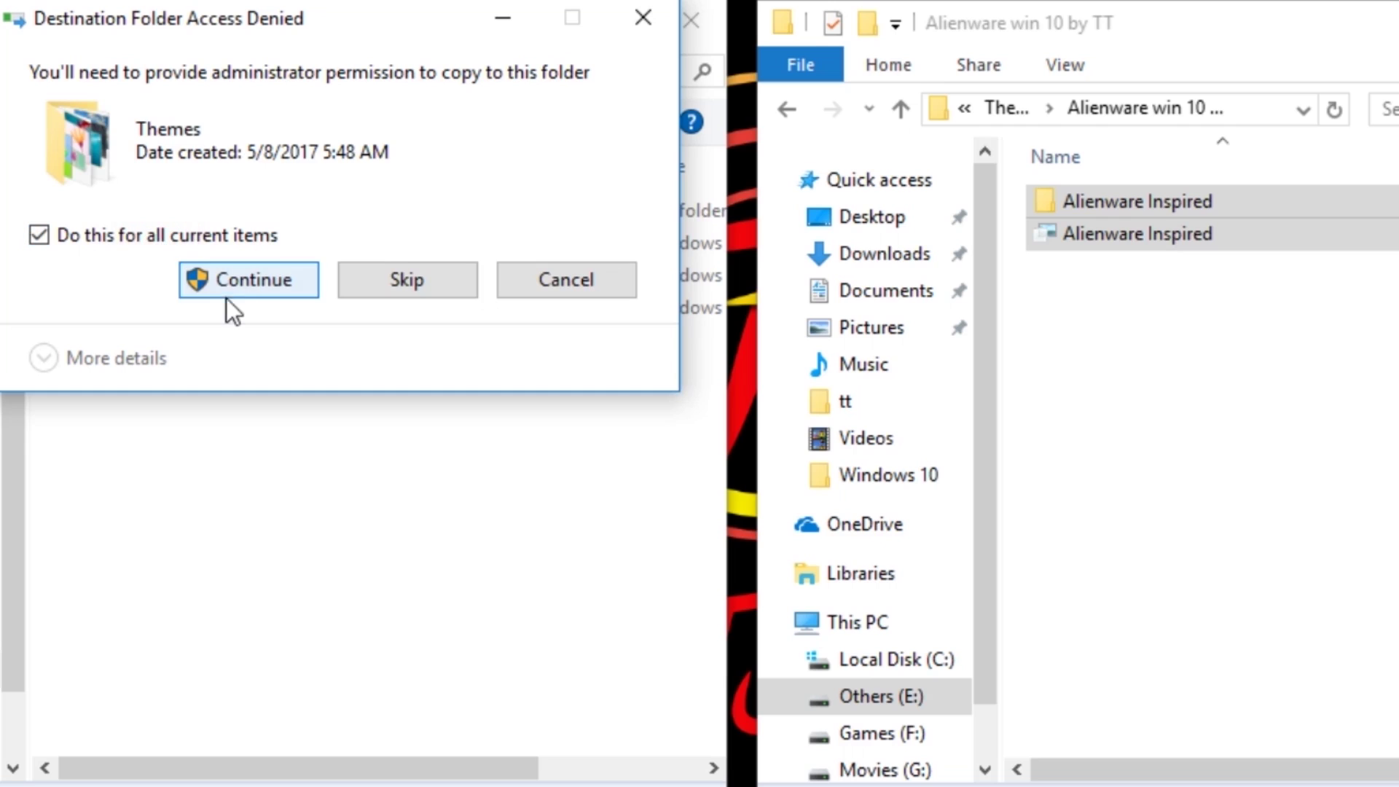
pyautogui.click(239, 282)
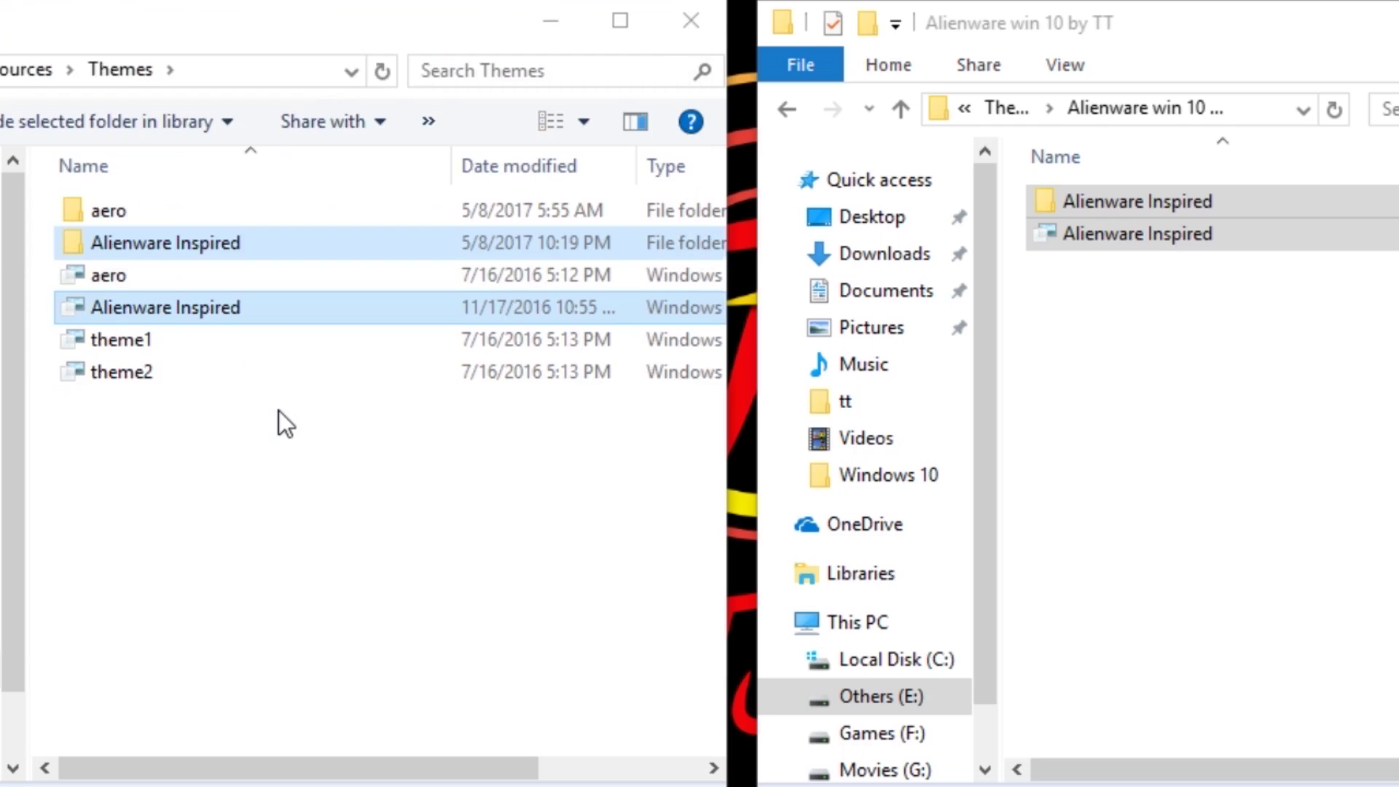
pyautogui.click(242, 472)
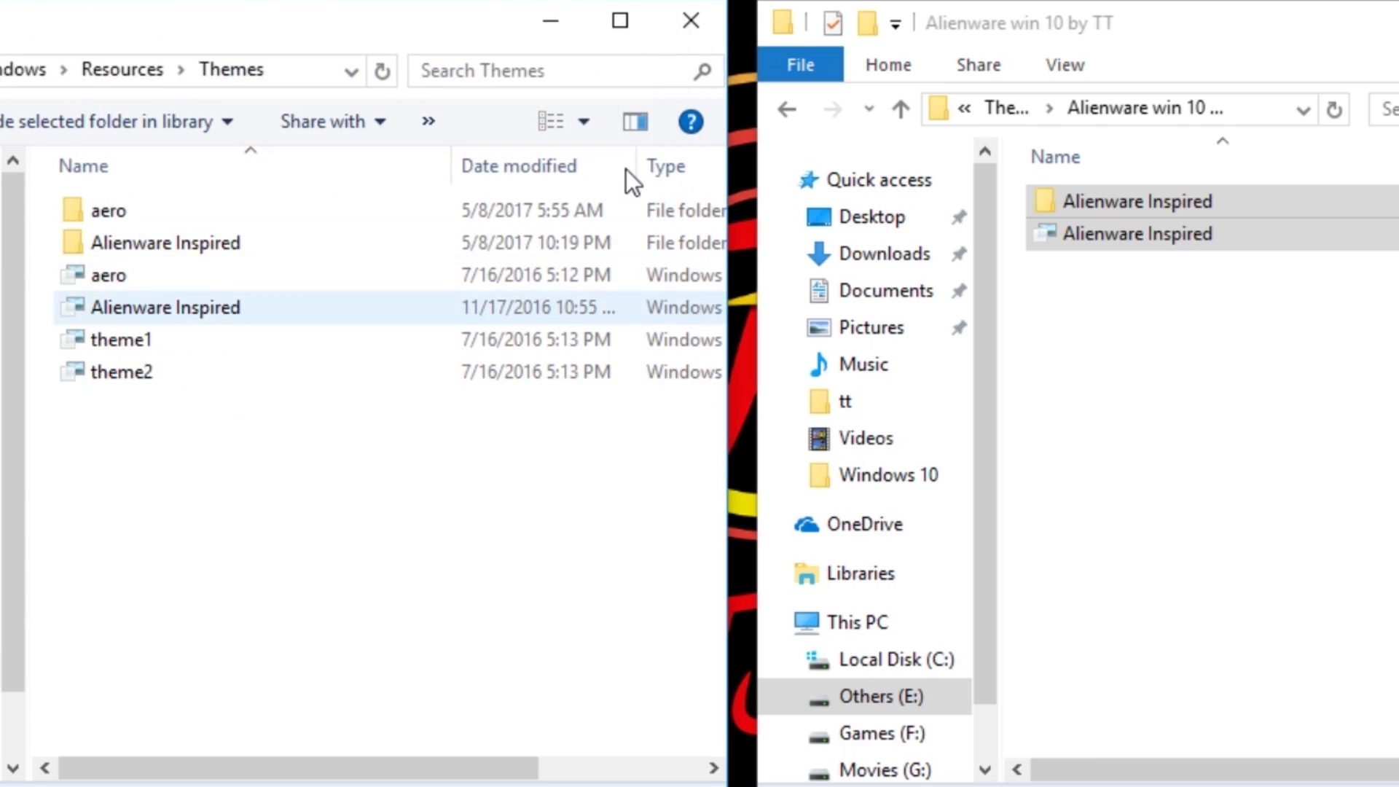
pyautogui.click(715, 22)
# Step: Apply the installed Alienware Inspired theme through Personalise > Themes > Theme settings
pyautogui.rightClick(402, 202)
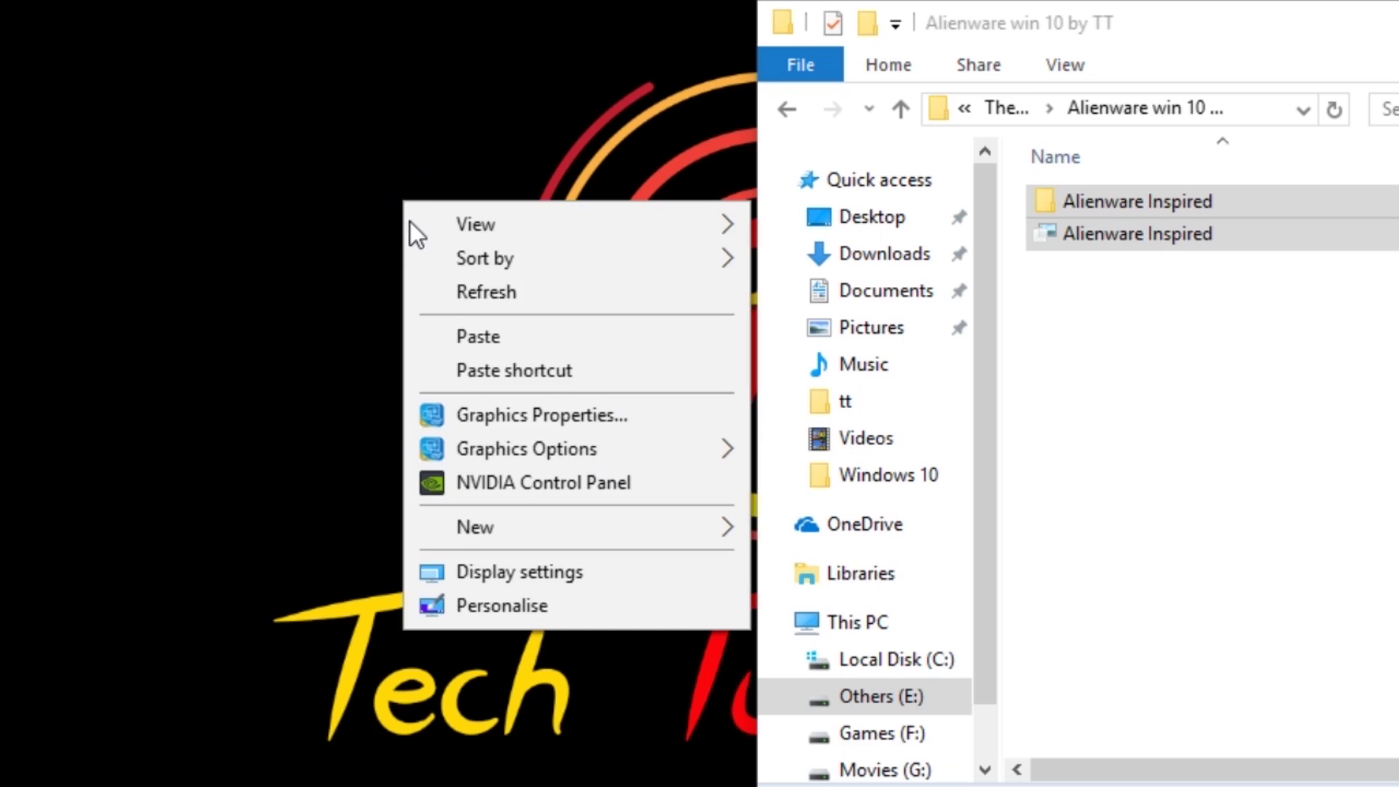
pyautogui.click(494, 608)
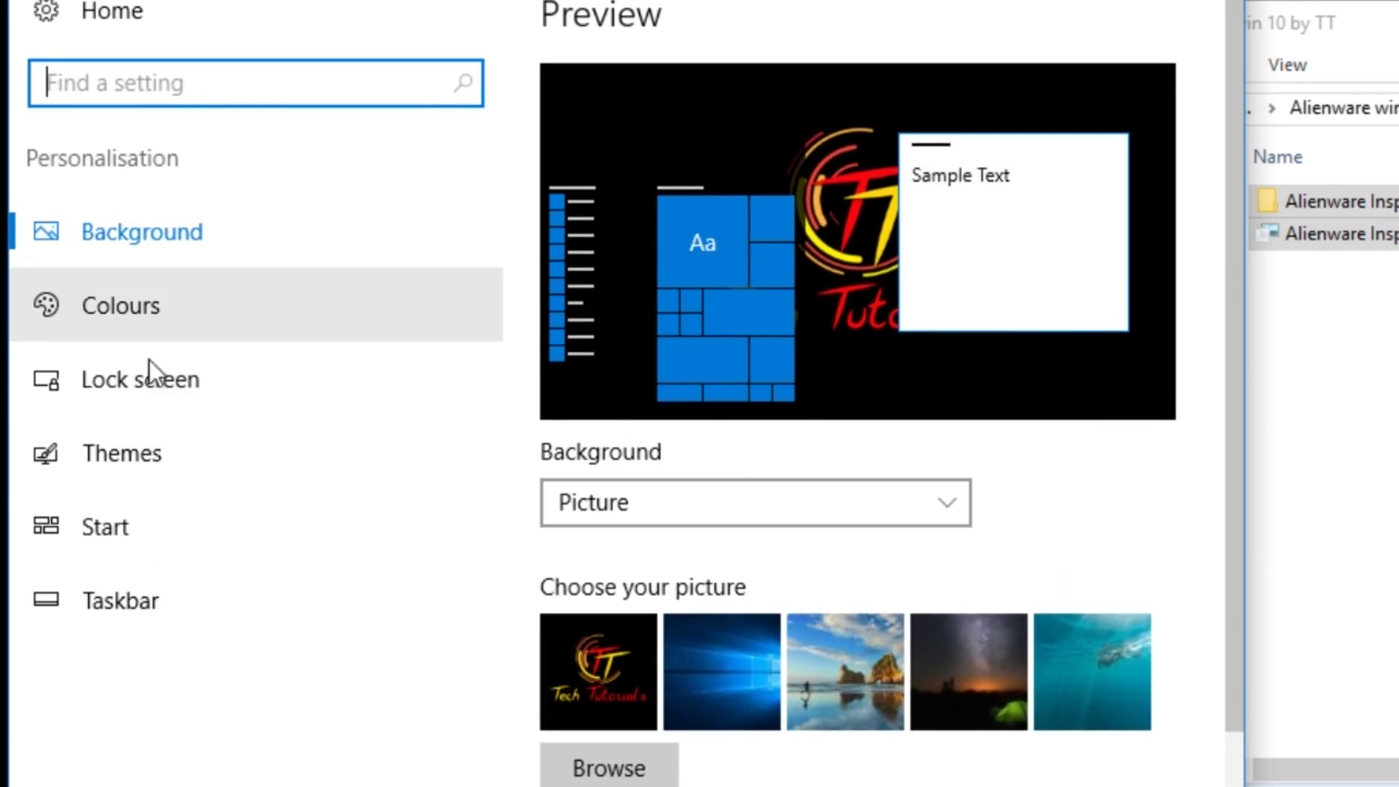
pyautogui.click(153, 449)
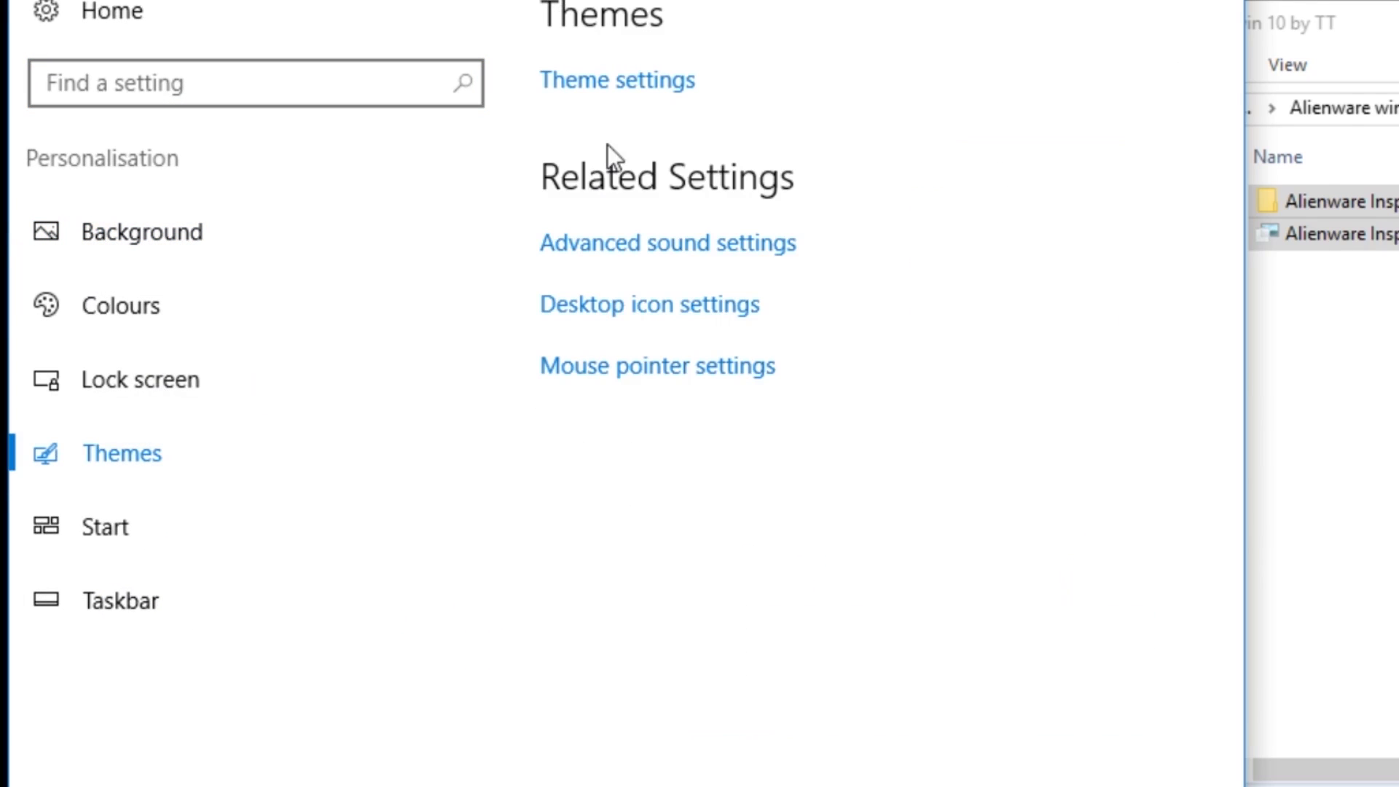
pyautogui.click(629, 81)
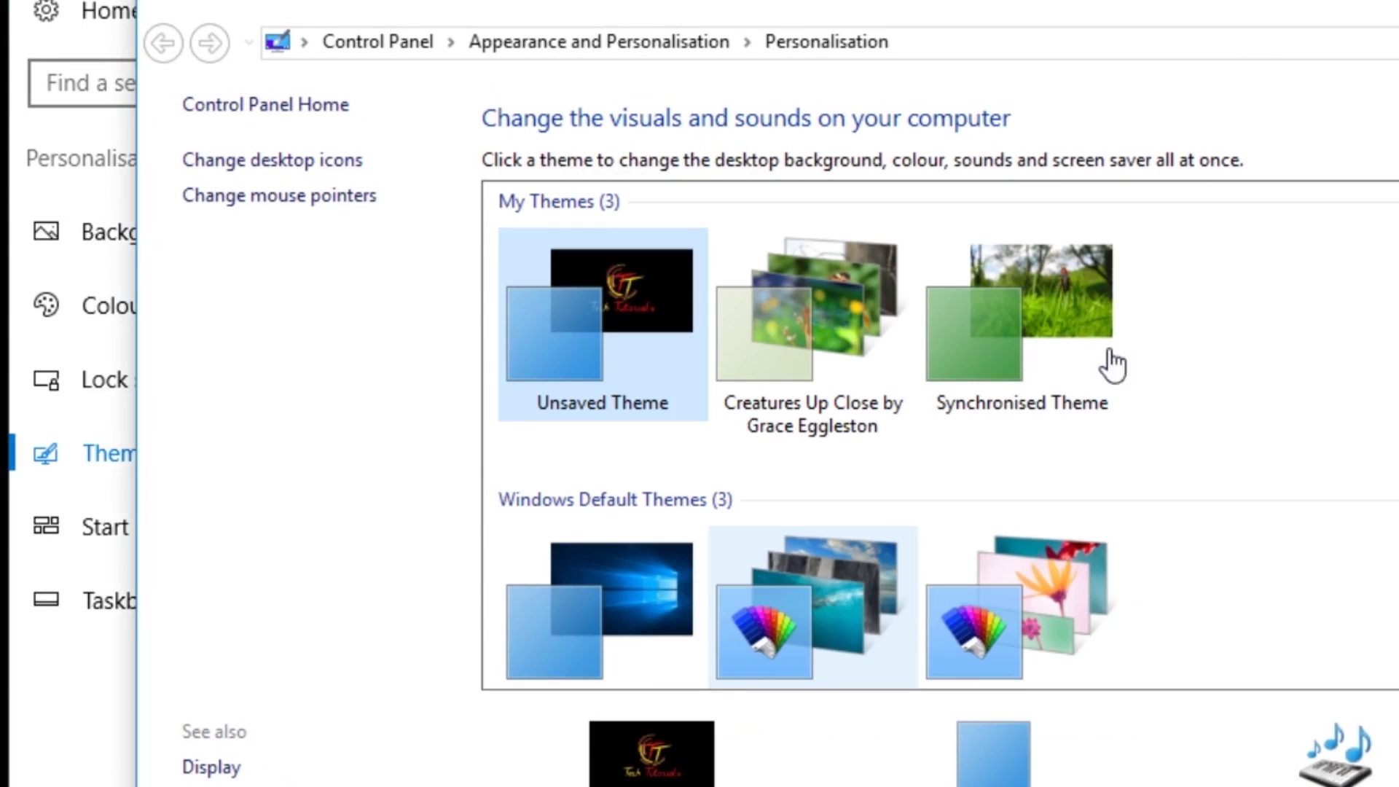
pyautogui.scroll(-1, 941, 437)
pyautogui.scroll(-3, 940, 438)
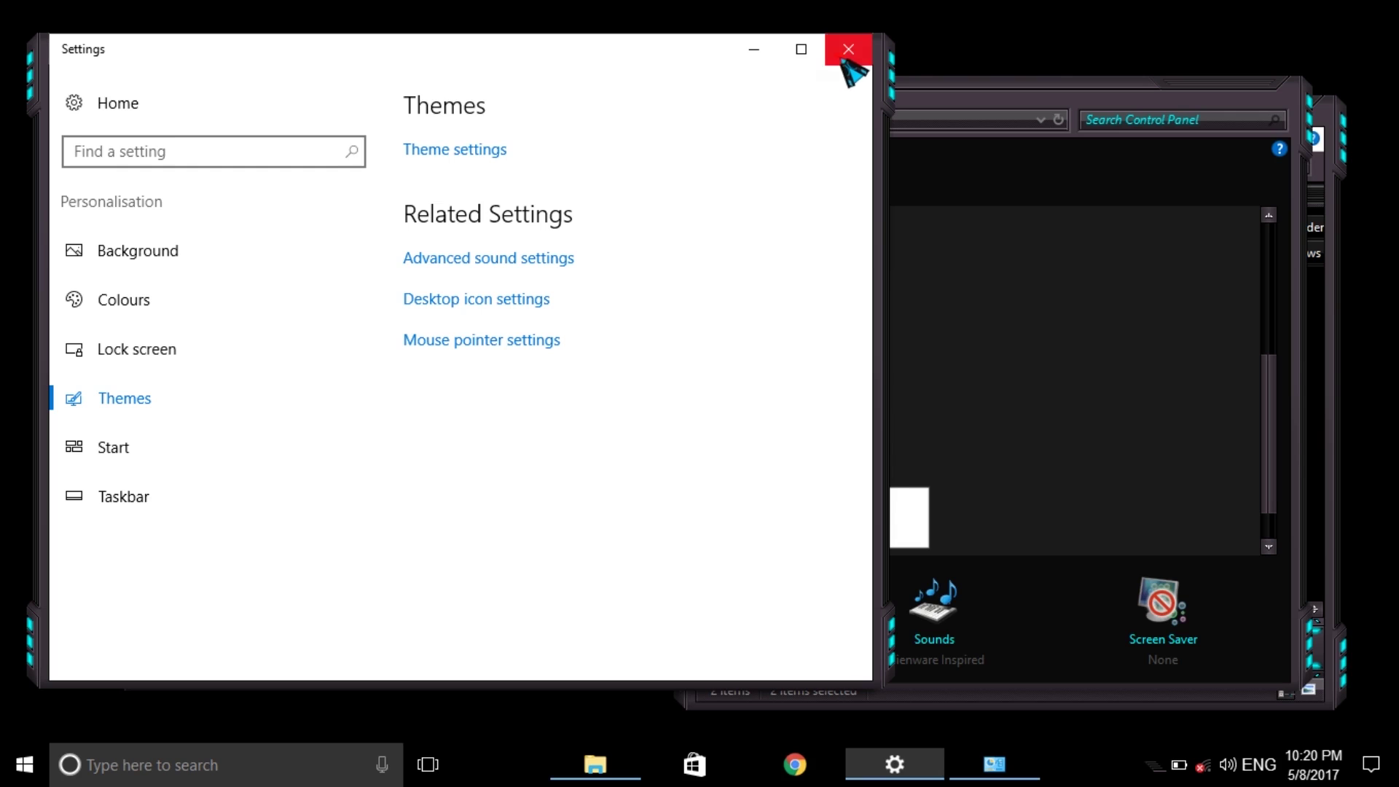
# Step: Close the Settings and Control Panel personalisation windows and clear the Explorer selection
pyautogui.click(848, 50)
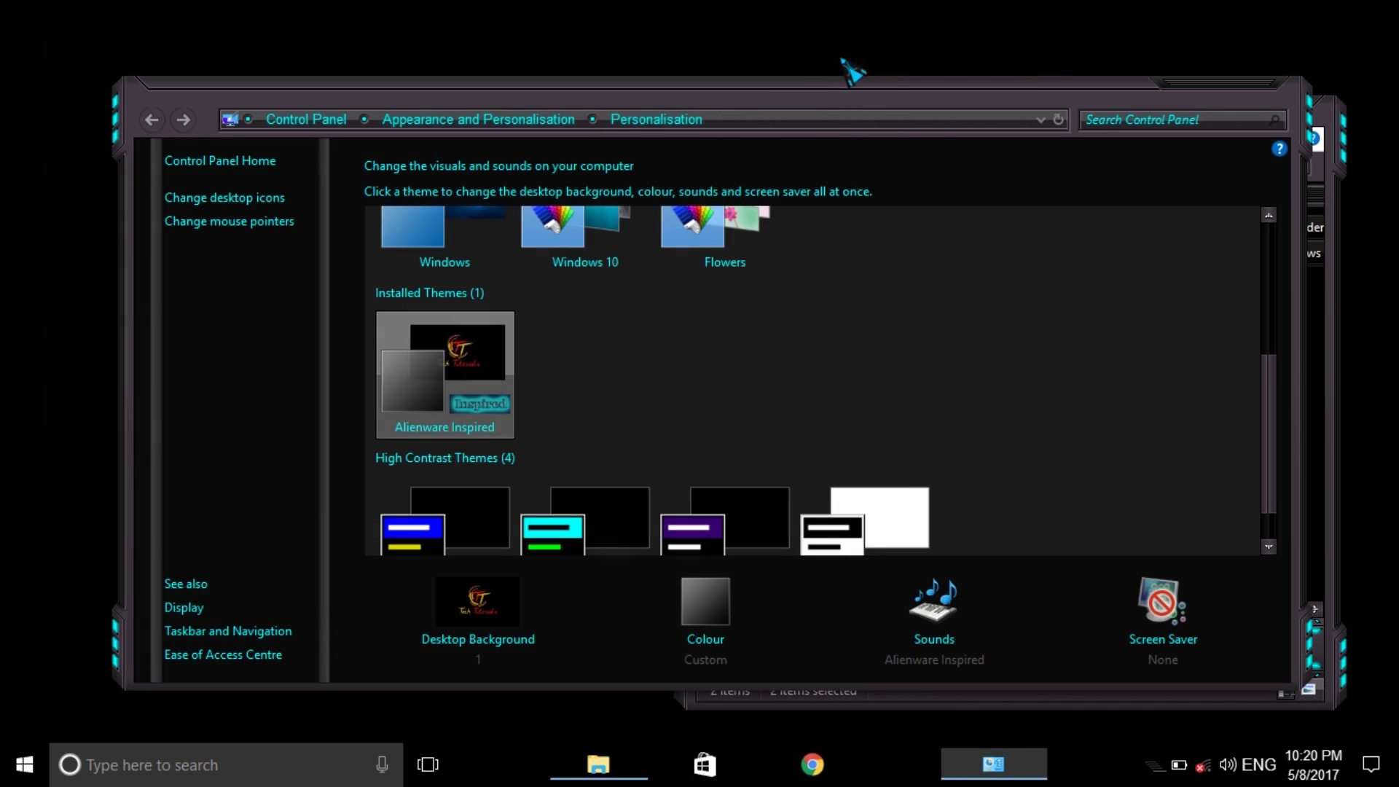
pyautogui.click(1265, 88)
pyautogui.click(998, 370)
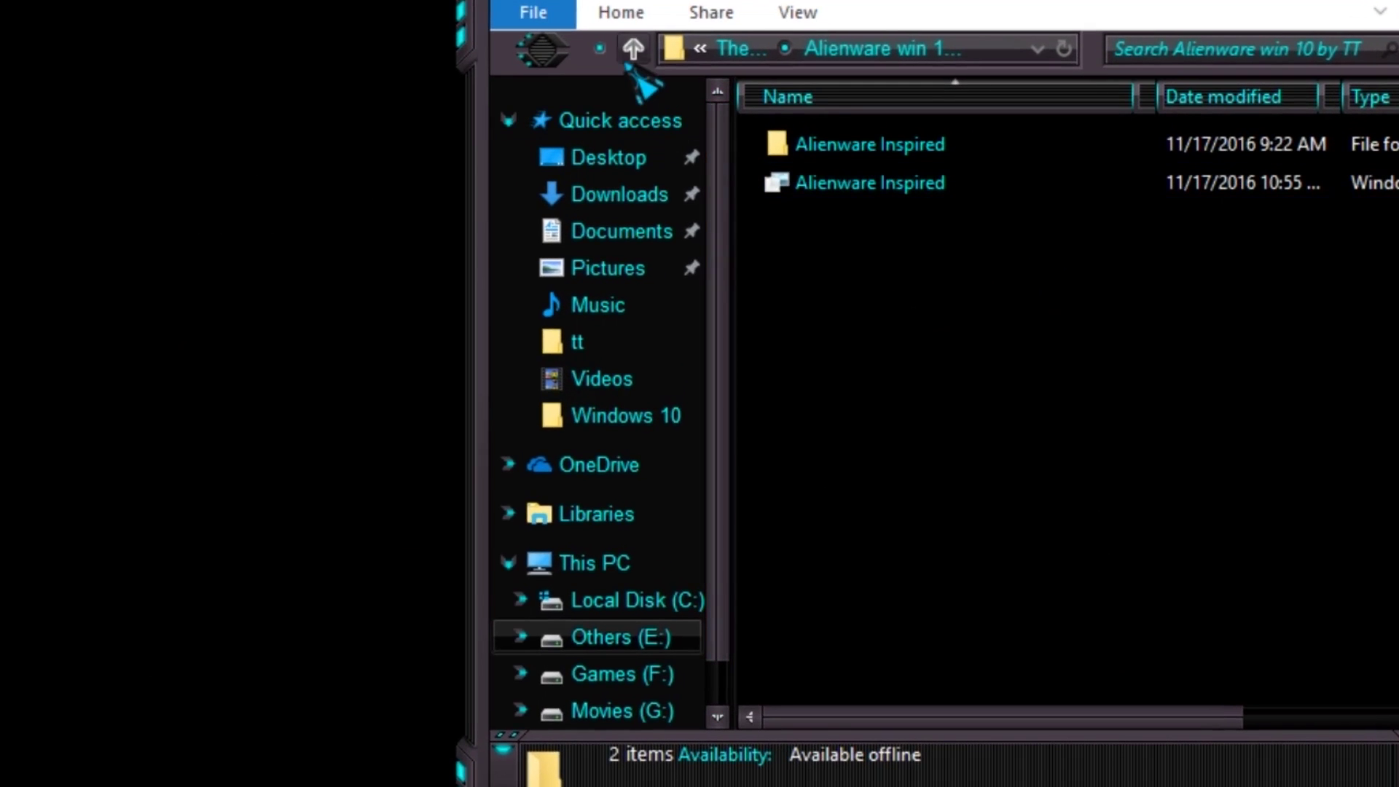
# Step: Go back up to the theme folder on Others (E:) and open Windows 10
pyautogui.click(632, 50)
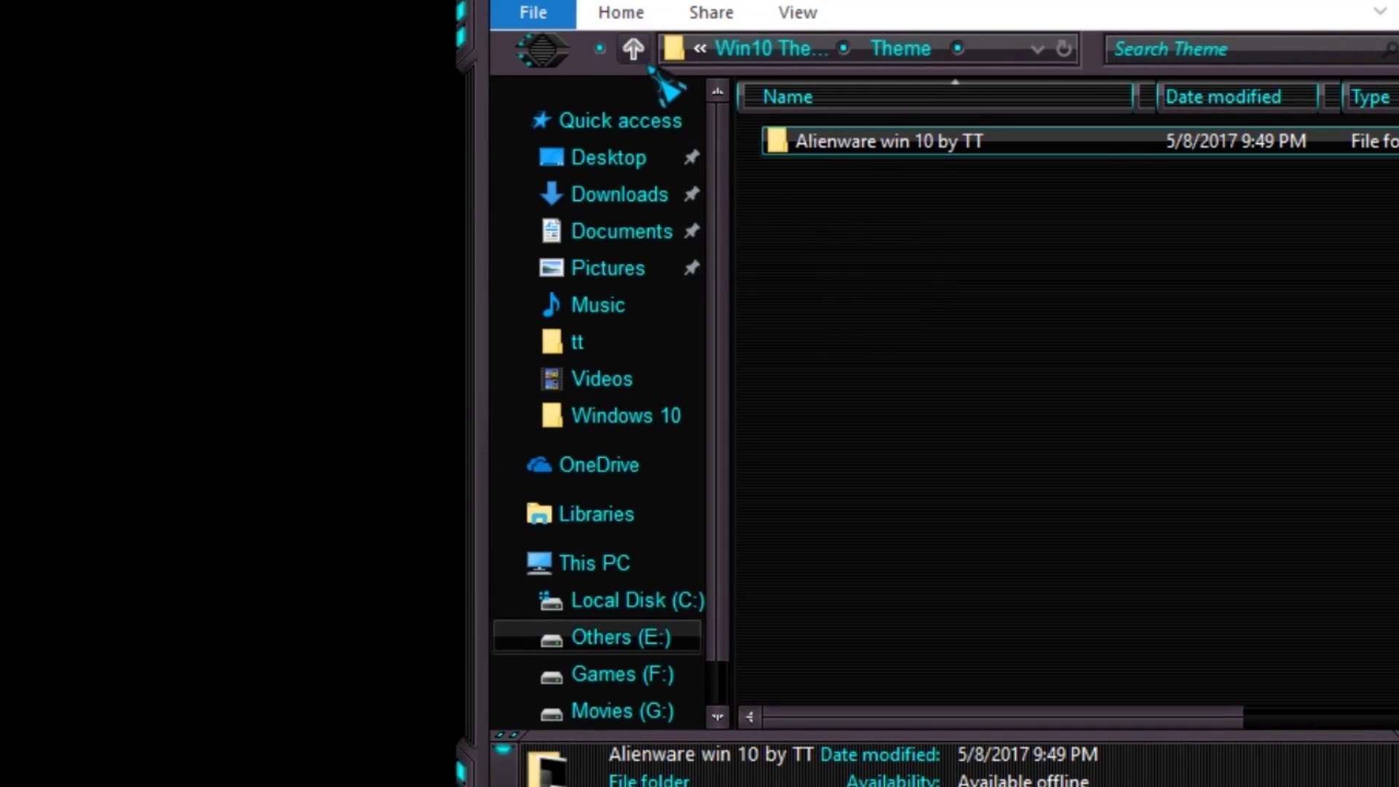
pyautogui.click(634, 50)
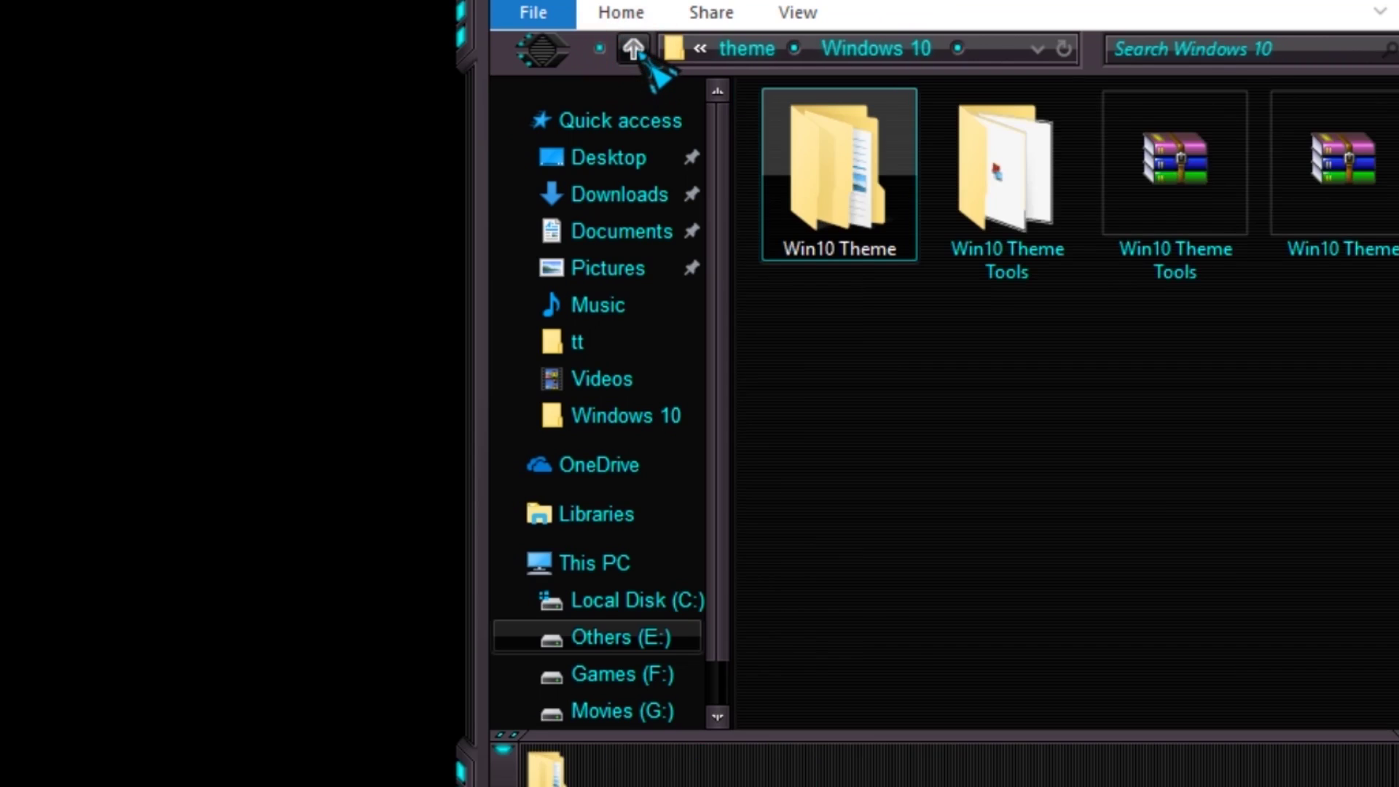
pyautogui.click(634, 51)
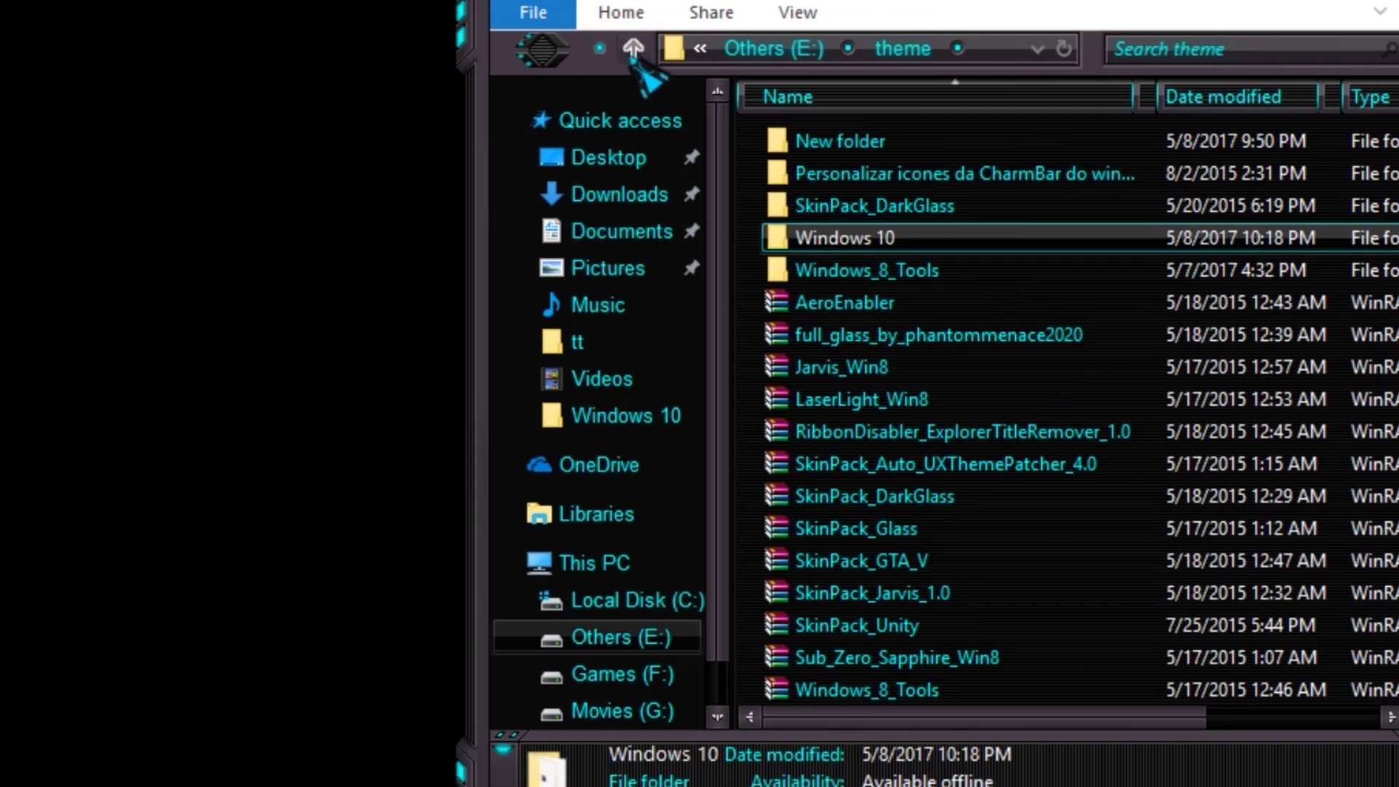
pyautogui.click(793, 236)
pyautogui.doubleClick(792, 234)
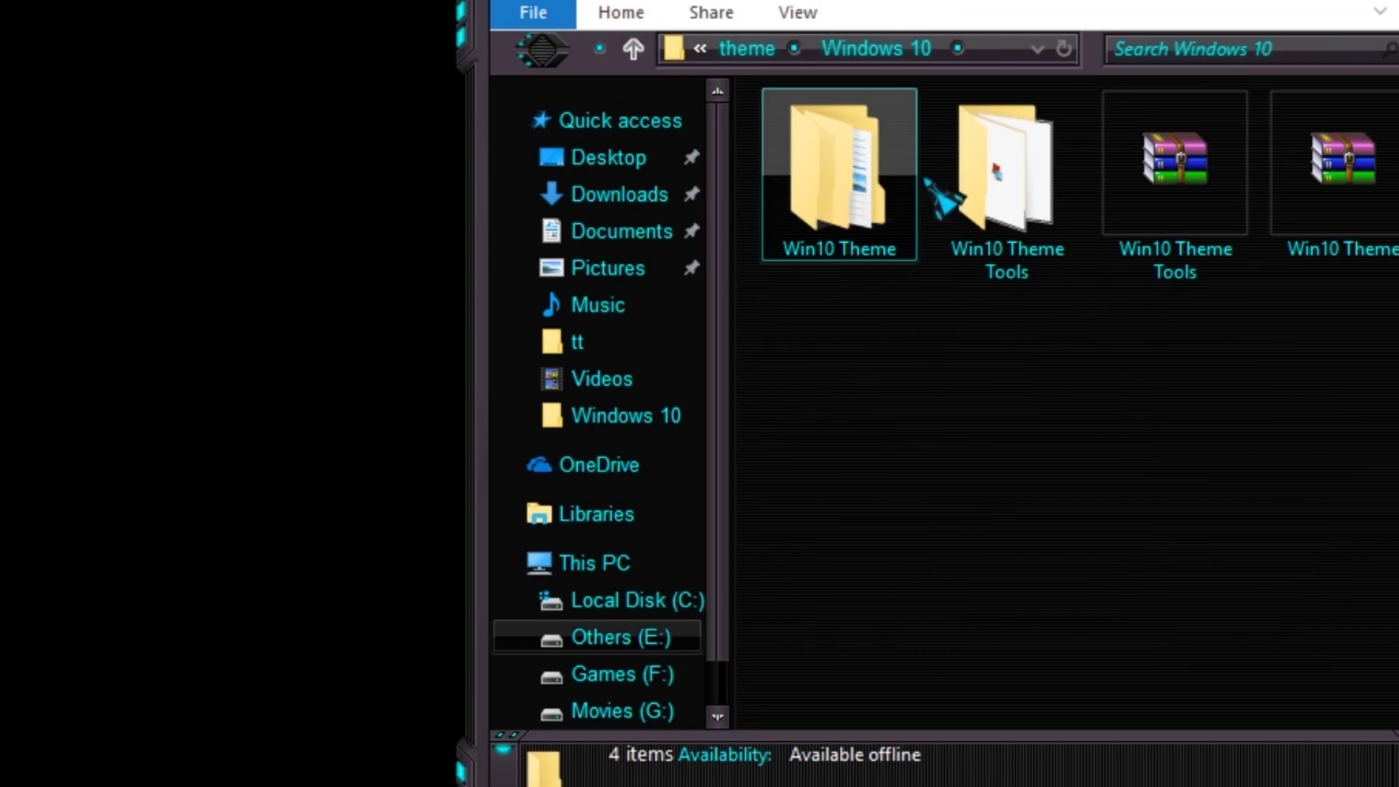
# Step: Open Win10 Theme Tools, then System Transparency and its inner System Transparency subfolder
pyautogui.click(990, 193)
pyautogui.doubleClick(995, 194)
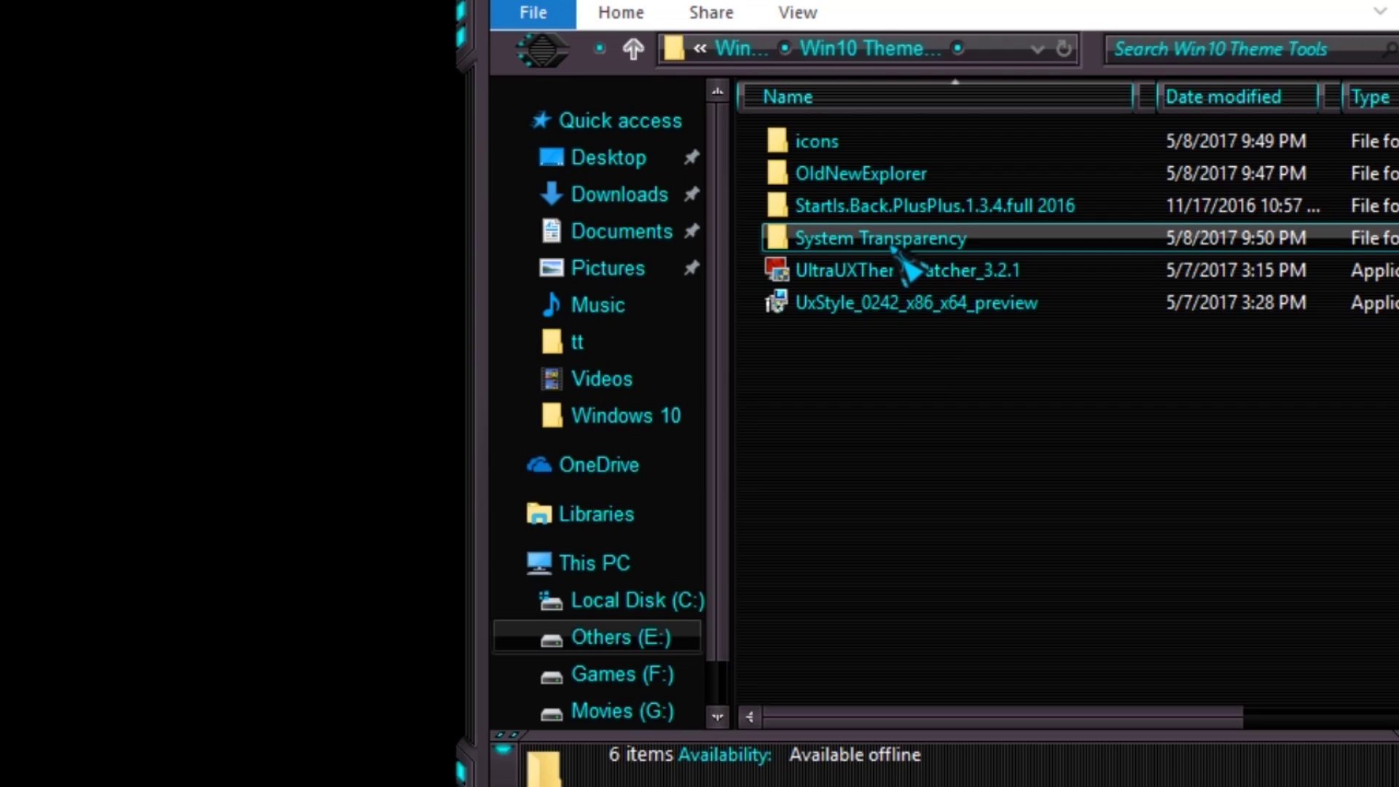
pyautogui.doubleClick(905, 252)
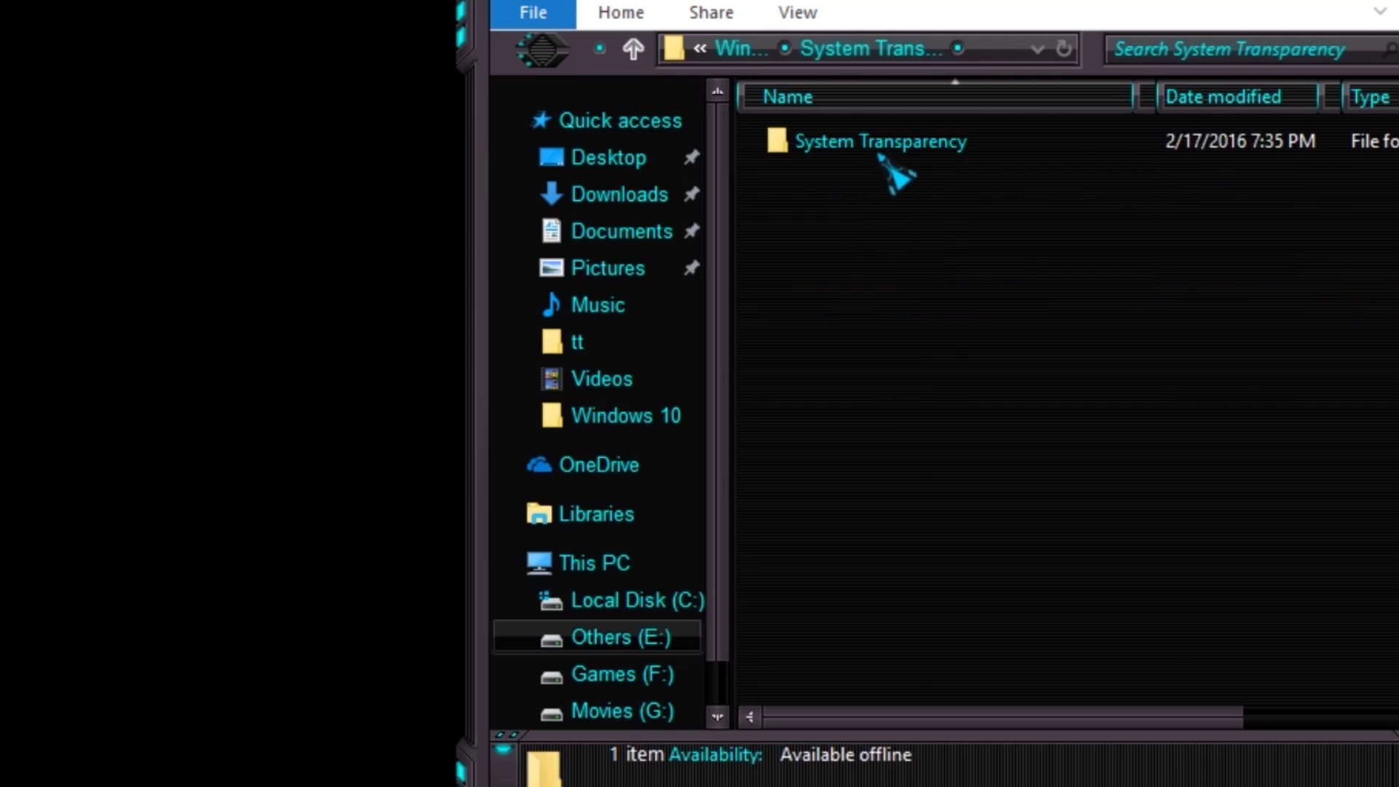
pyautogui.doubleClick(896, 153)
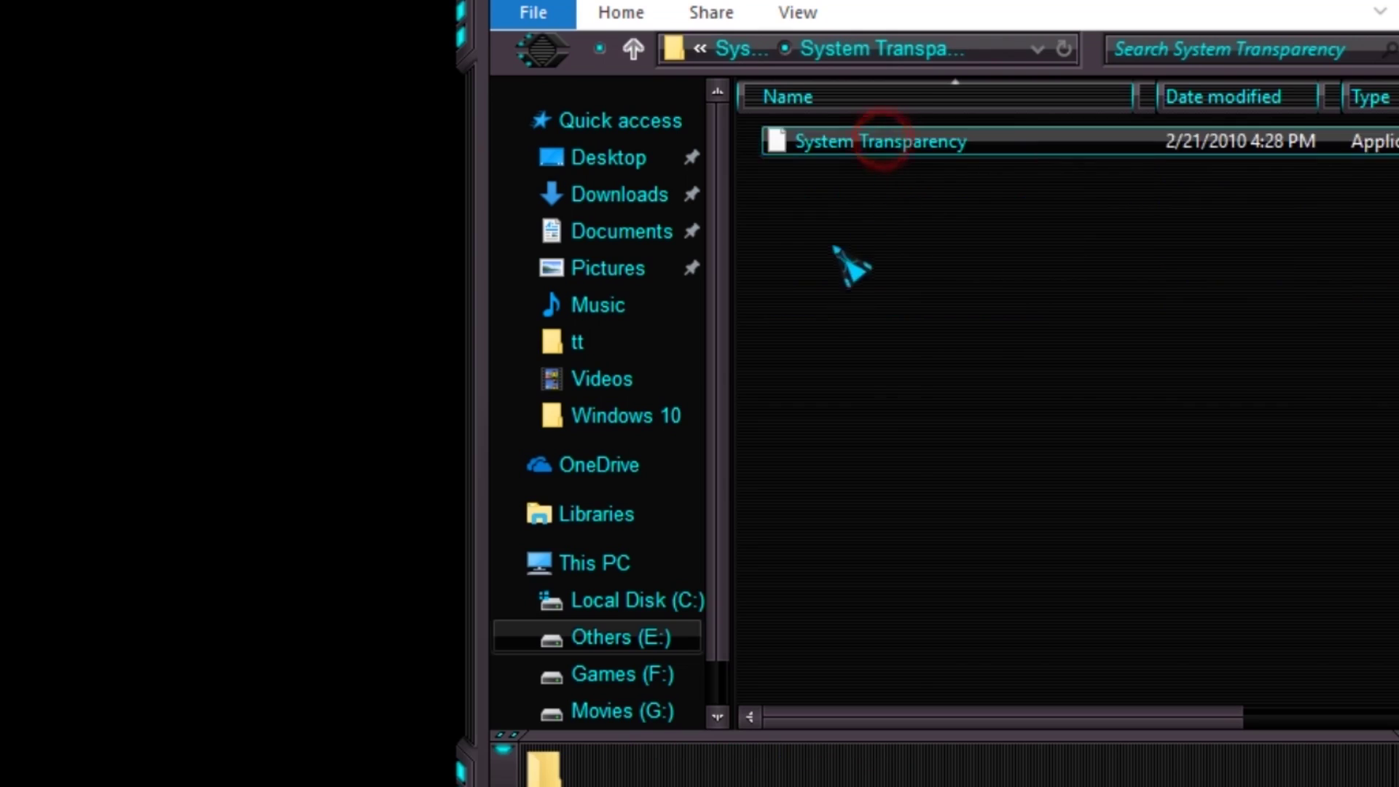
# Step: Launch System Transparency.exe and bring up its options from the hidden tray icons
pyautogui.doubleClick(894, 158)
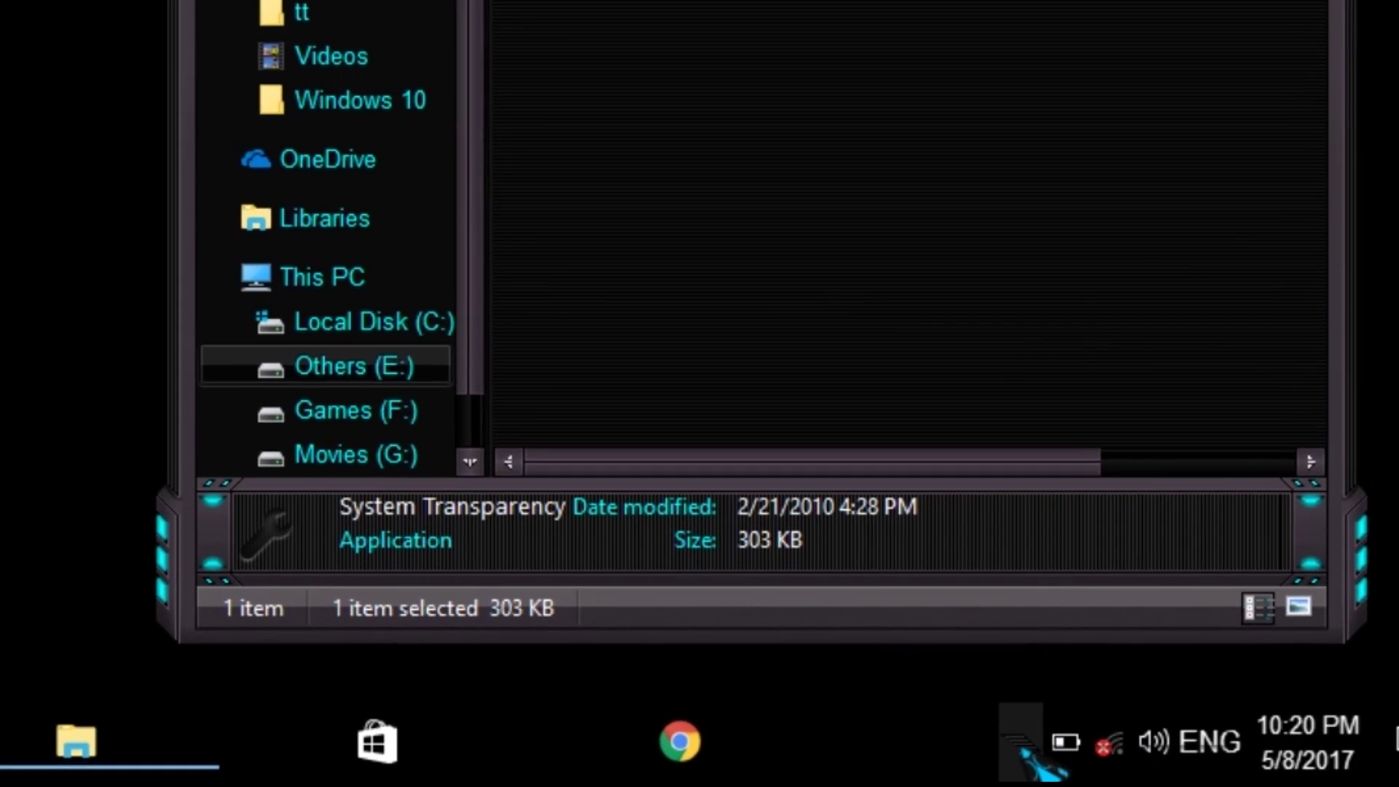
pyautogui.click(1143, 765)
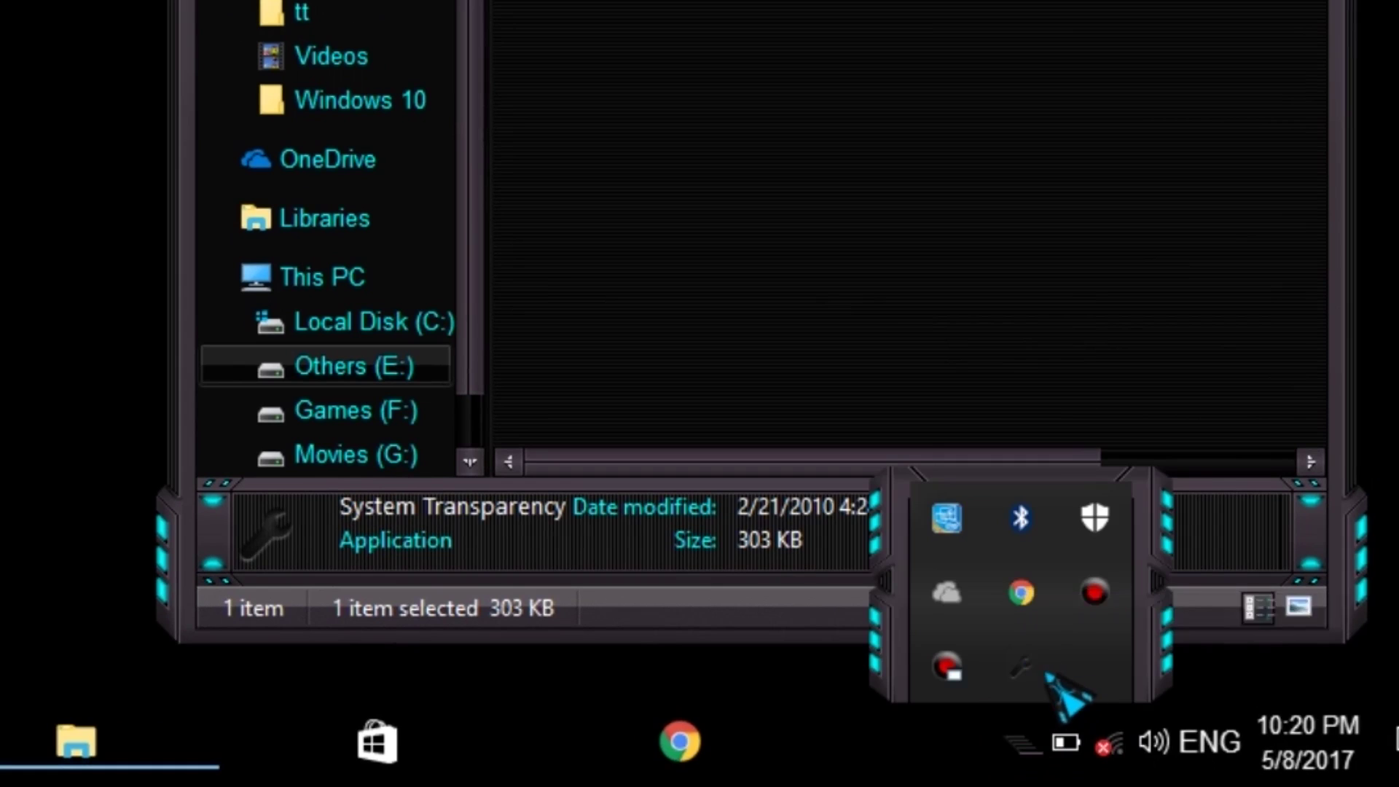
pyautogui.rightClick(1020, 663)
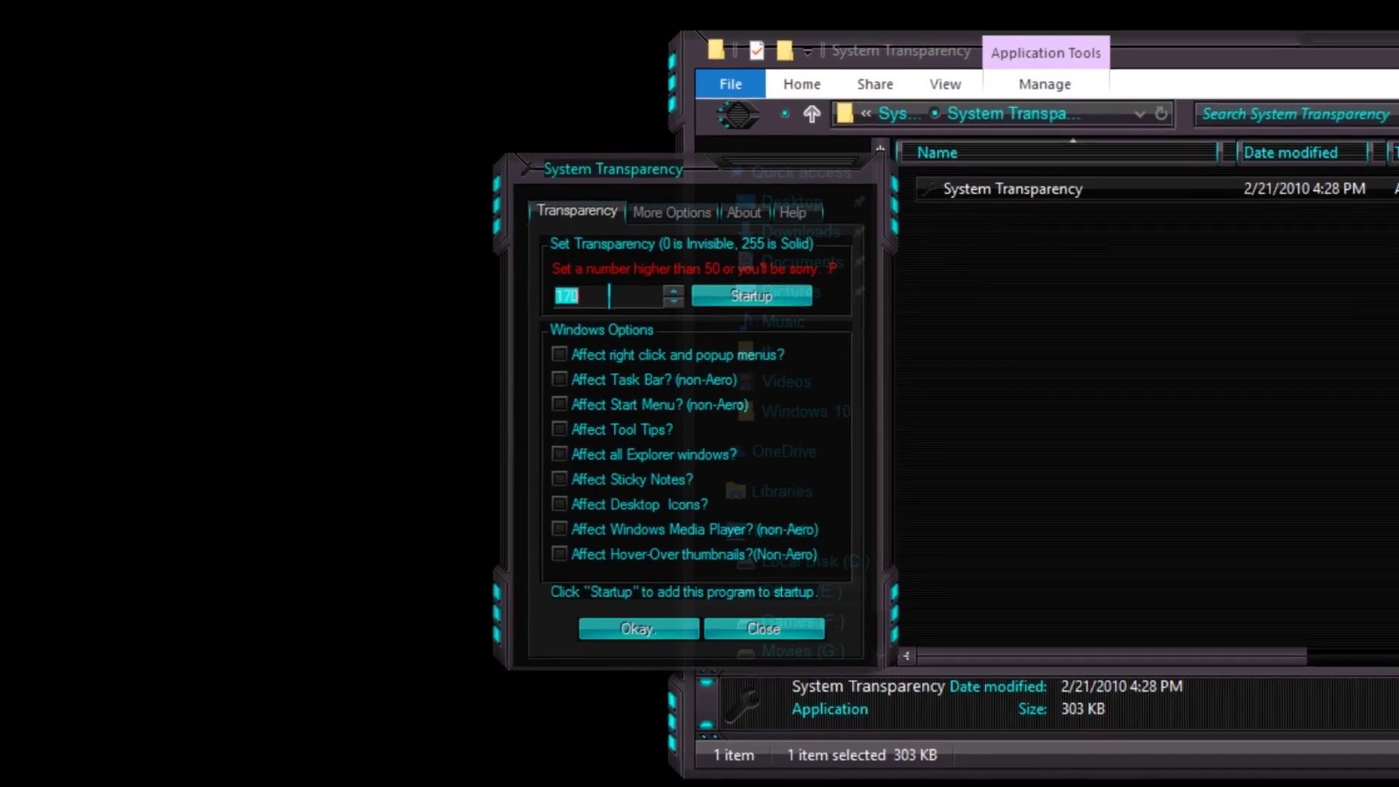
pyautogui.write('200')
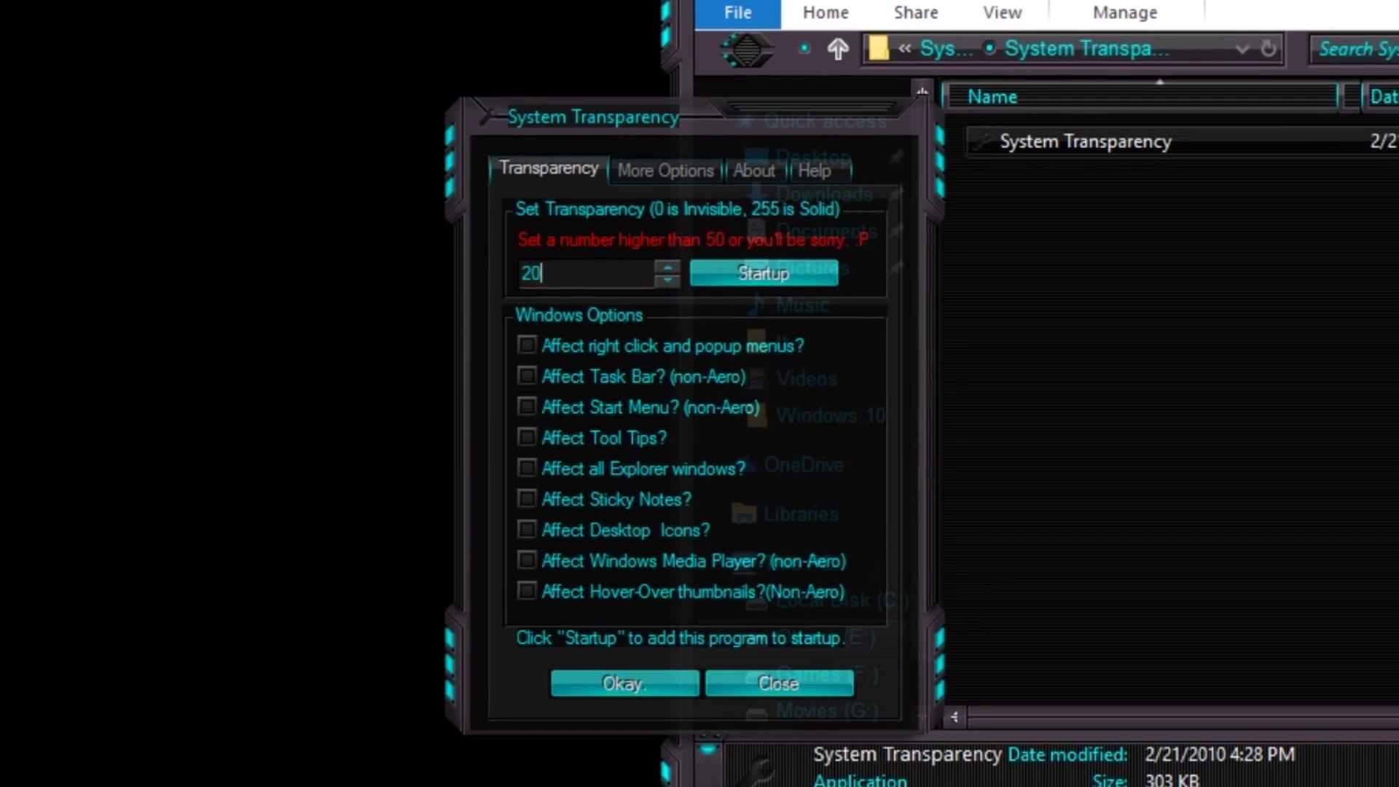
# Step: Add System Transparency to startup; make menus, taskbar, Start menu, Explorer and desktop icons transparent
pyautogui.click(744, 275)
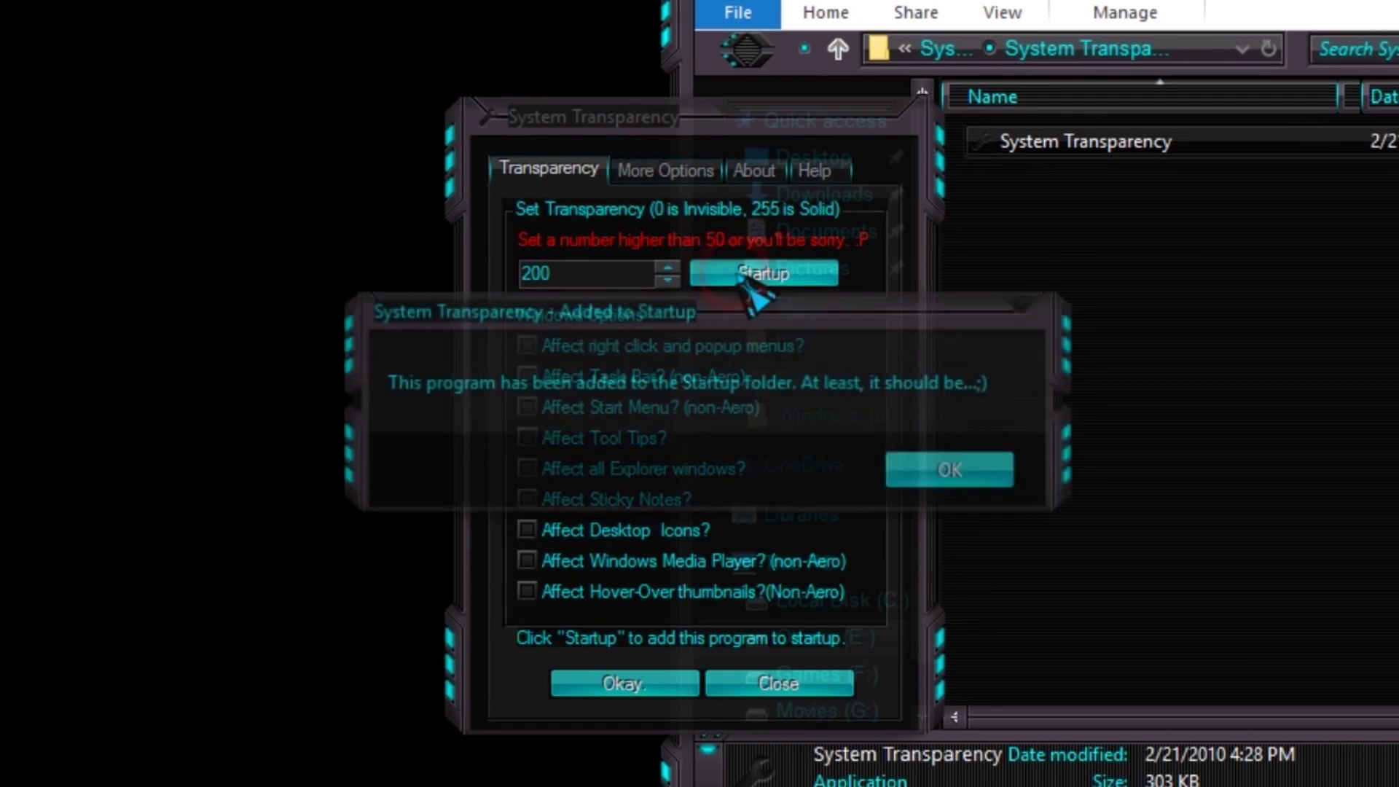
pyautogui.click(955, 471)
pyautogui.click(675, 348)
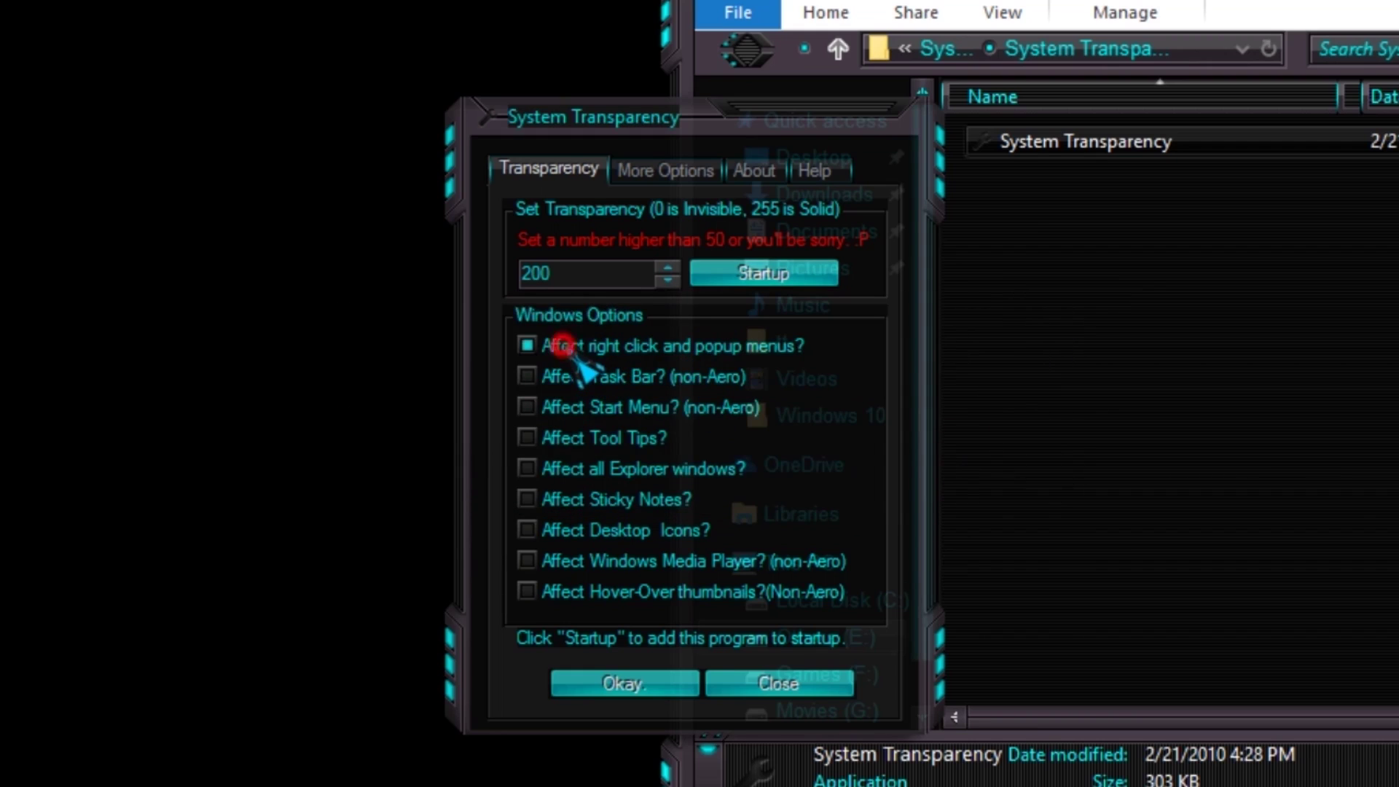
pyautogui.click(552, 377)
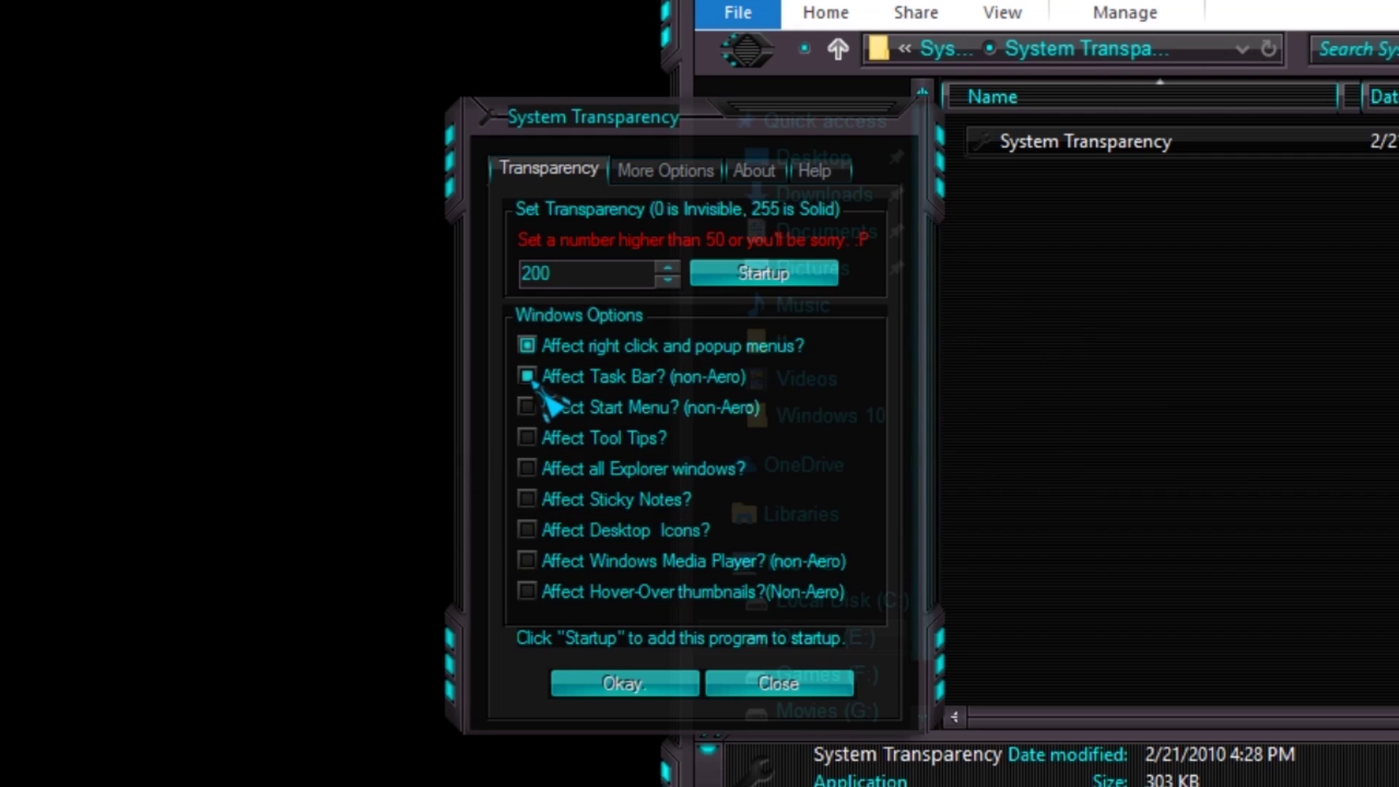
pyautogui.click(528, 406)
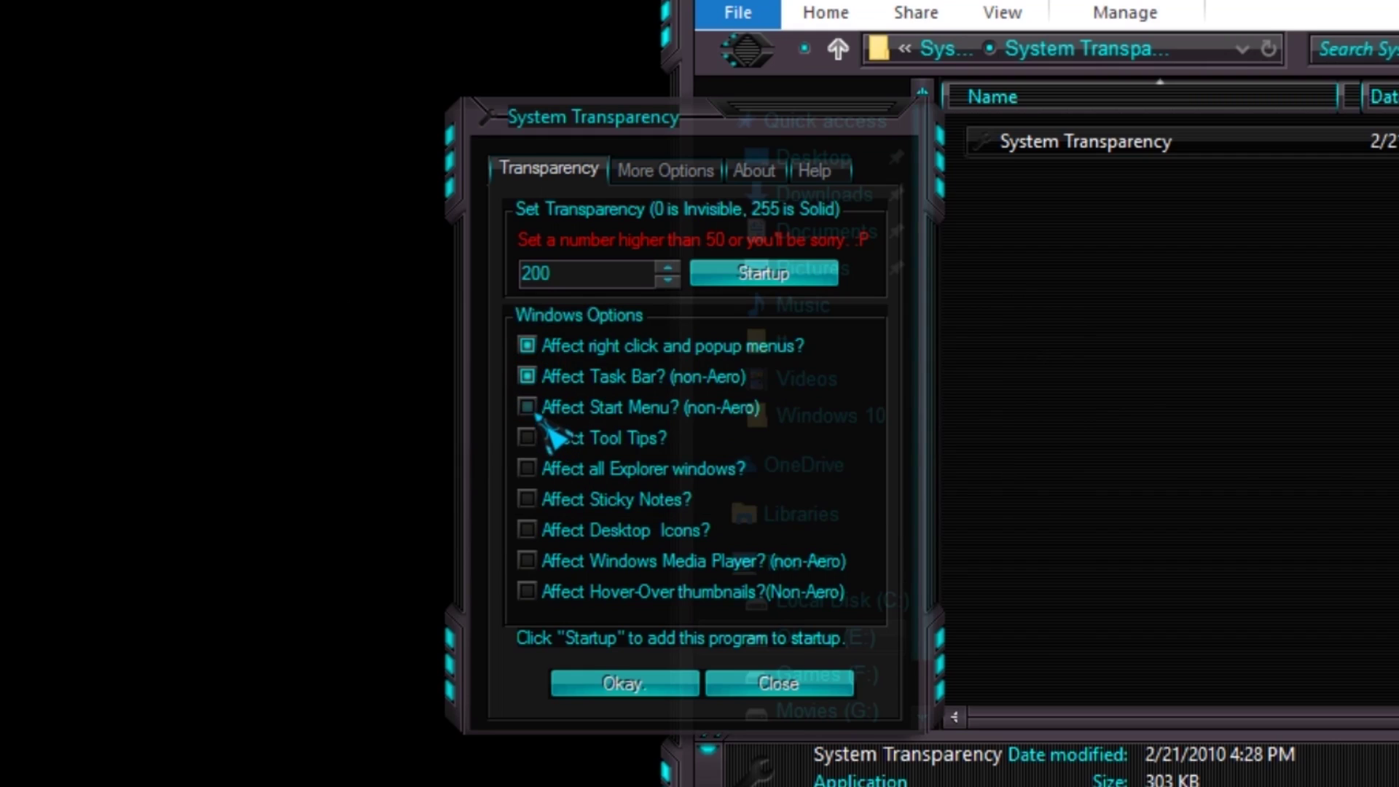
pyautogui.click(528, 469)
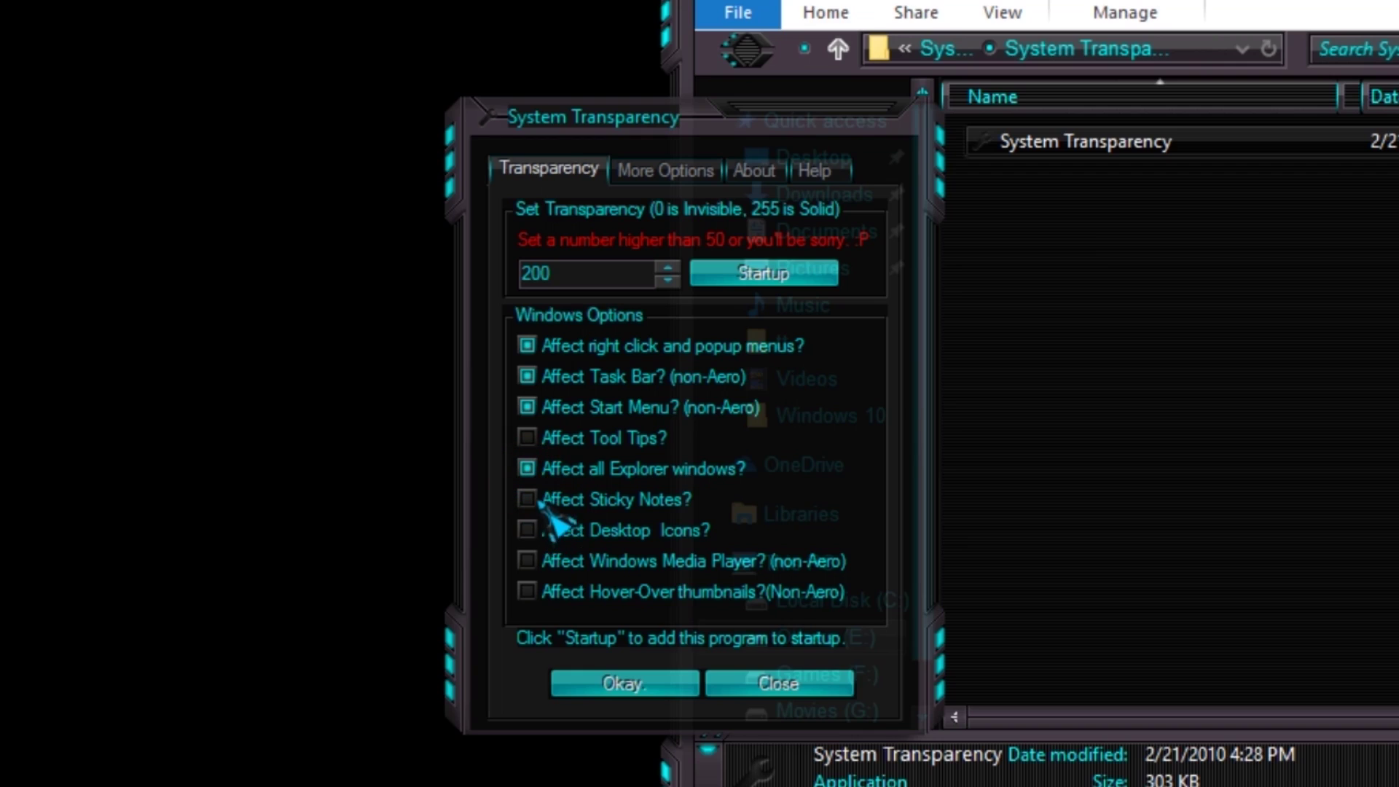
pyautogui.click(530, 531)
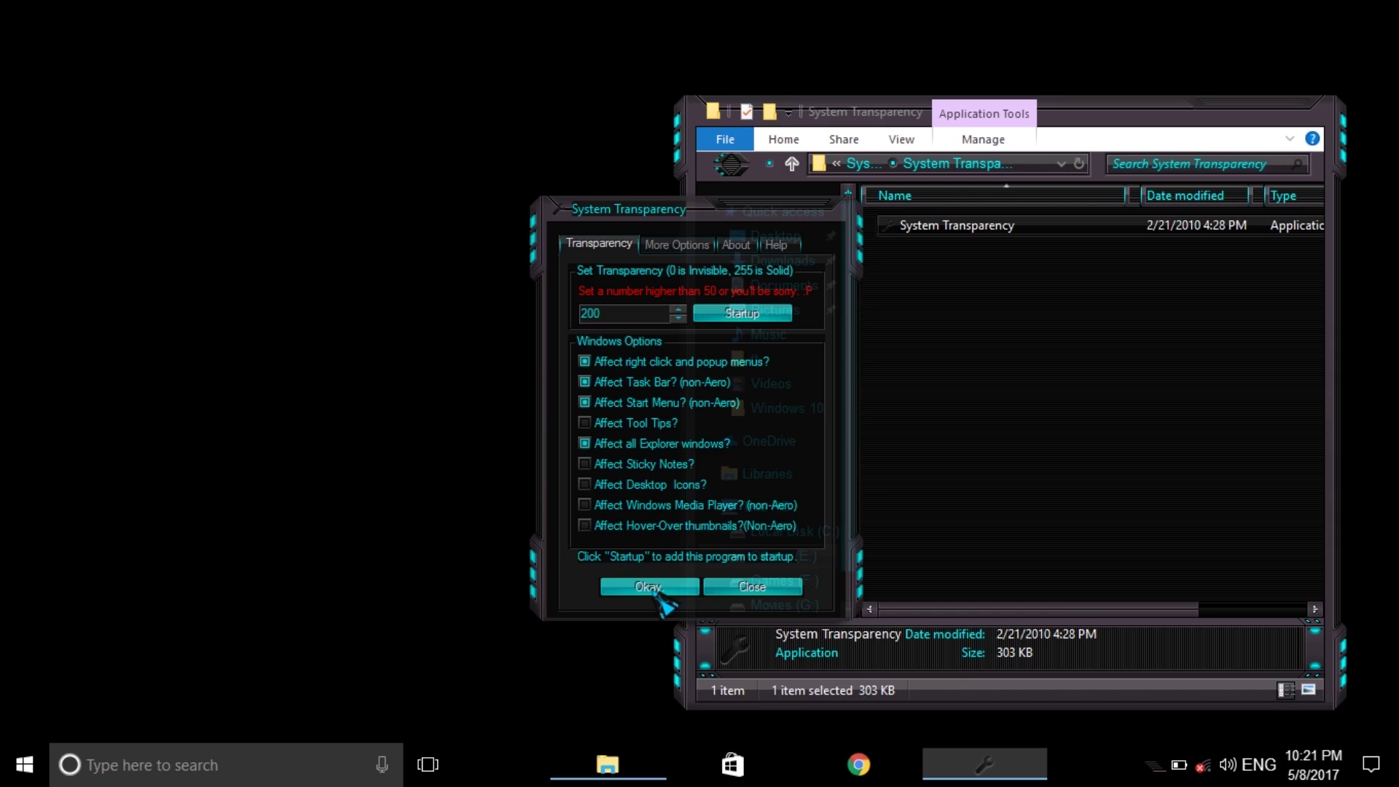
pyautogui.click(639, 585)
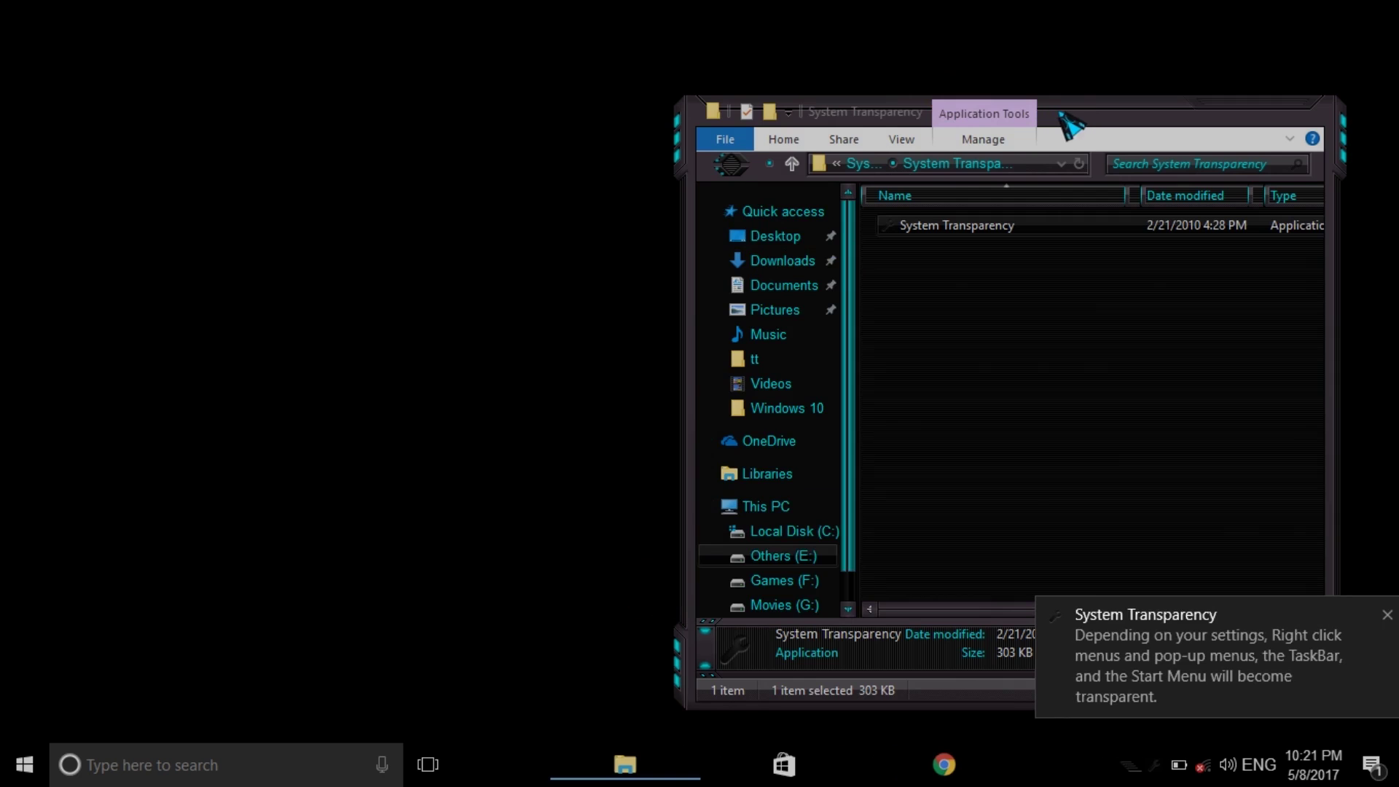
# Step: Move Explorer aside, turn on Show desktop icons, and close the bicycle photo viewer
pyautogui.moveTo(1069, 126)
pyautogui.mouseDown()
pyautogui.moveTo(910, 85)
pyautogui.moveTo(991, 77)
pyautogui.mouseUp()
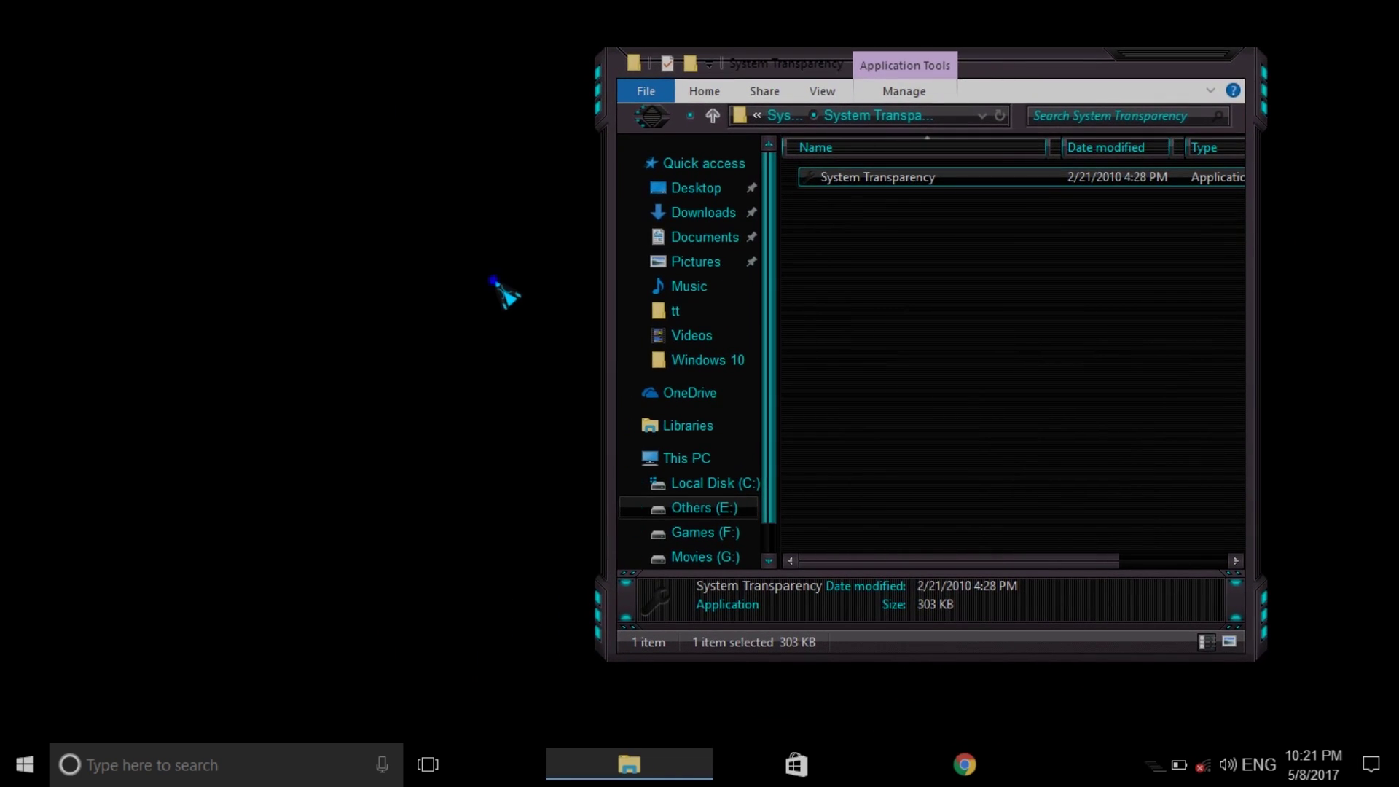
pyautogui.rightClick(505, 292)
pyautogui.click(405, 351)
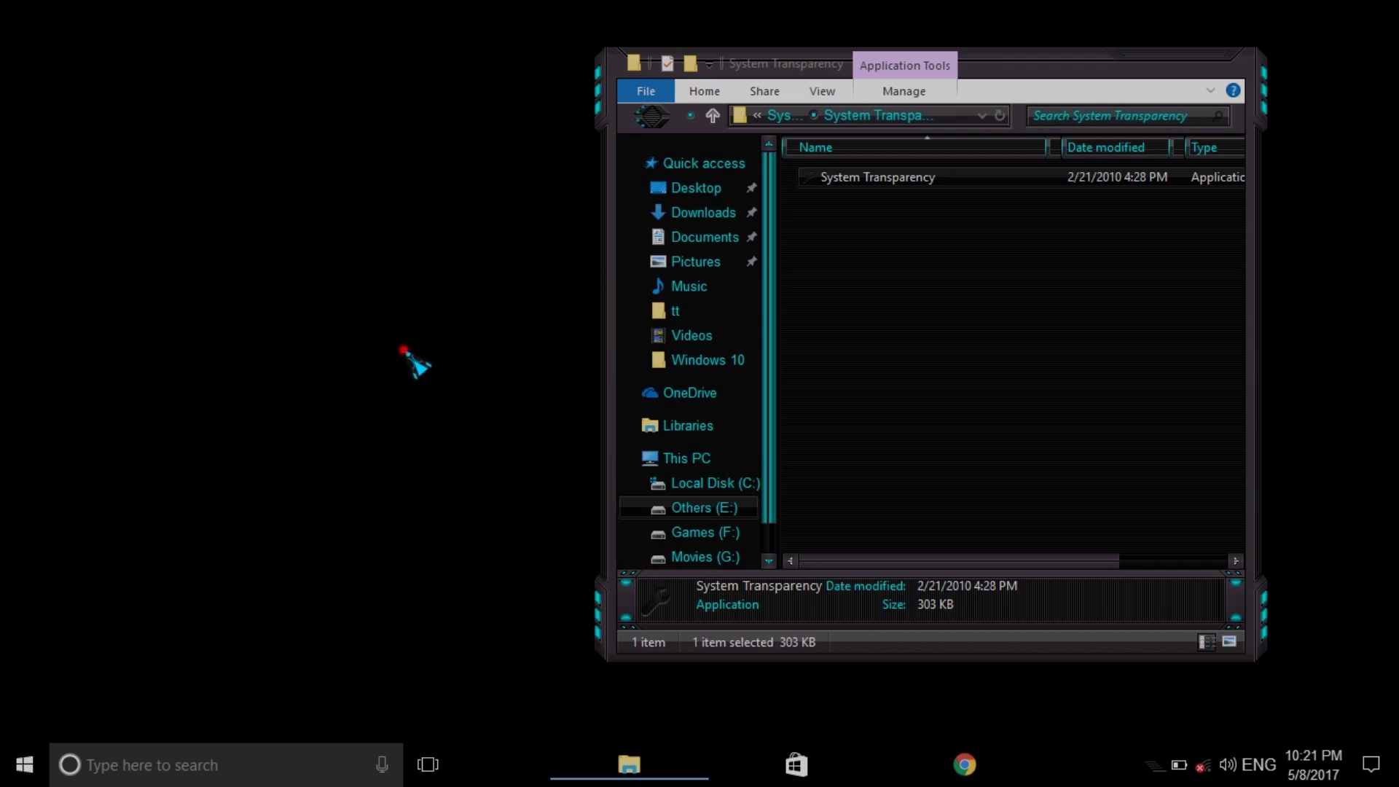
pyautogui.rightClick(486, 297)
pyautogui.moveTo(596, 310)
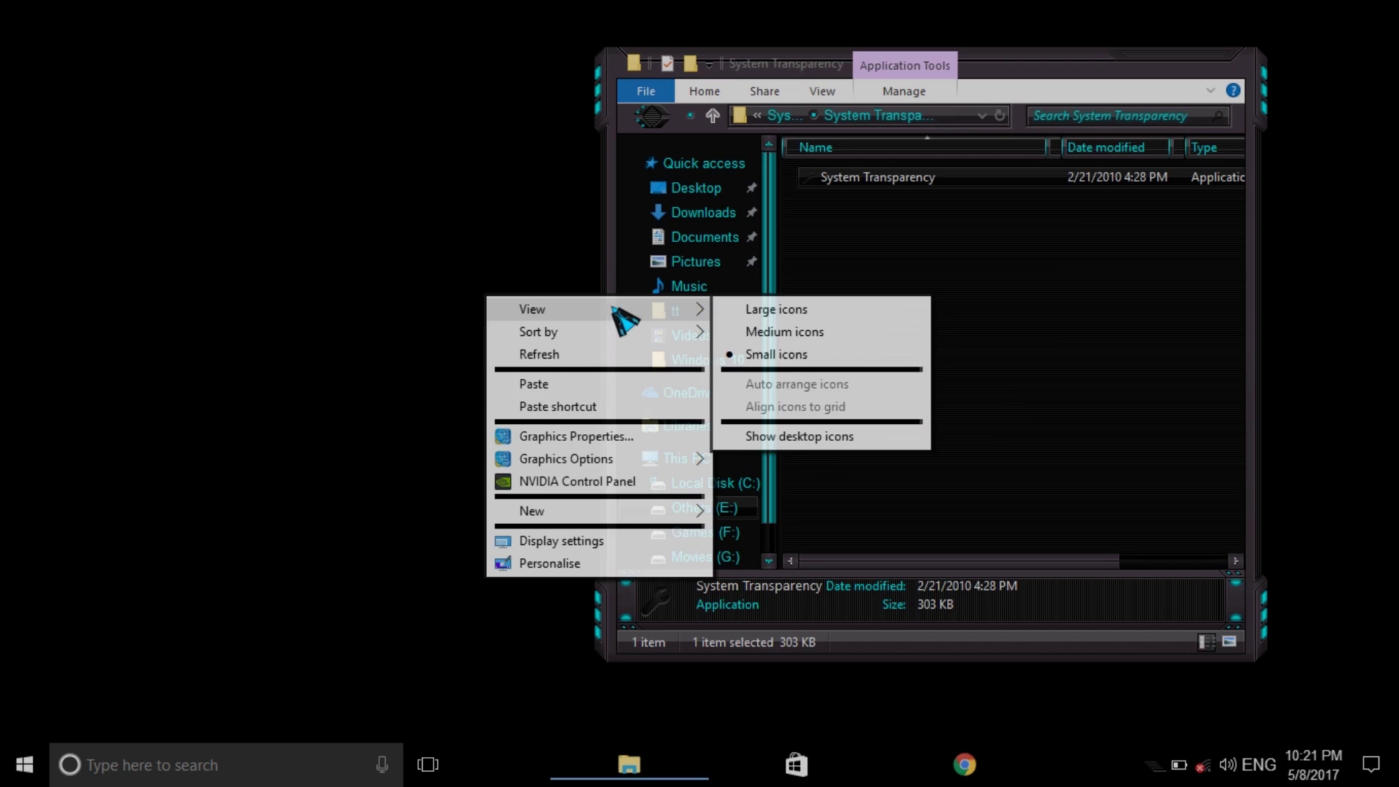
pyautogui.click(796, 436)
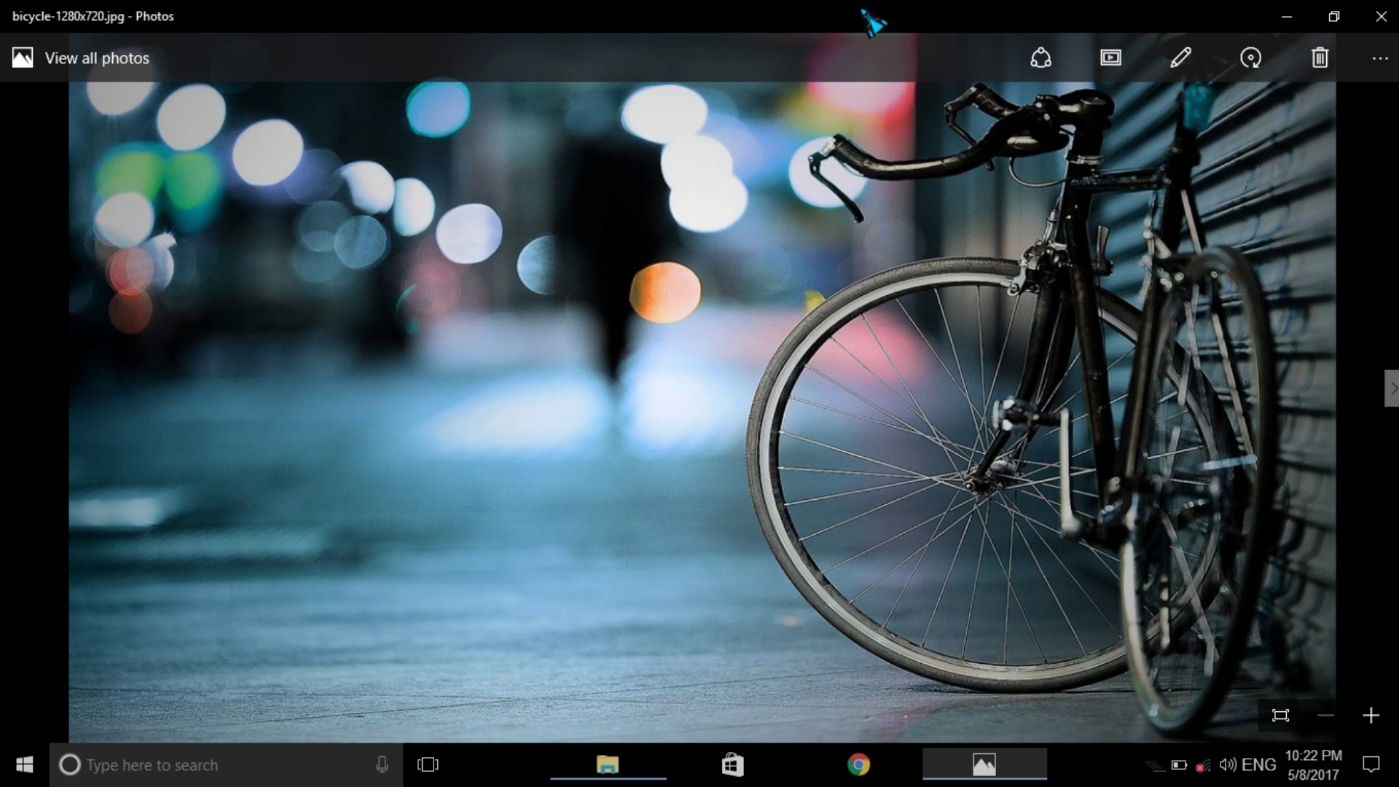
pyautogui.click(1380, 17)
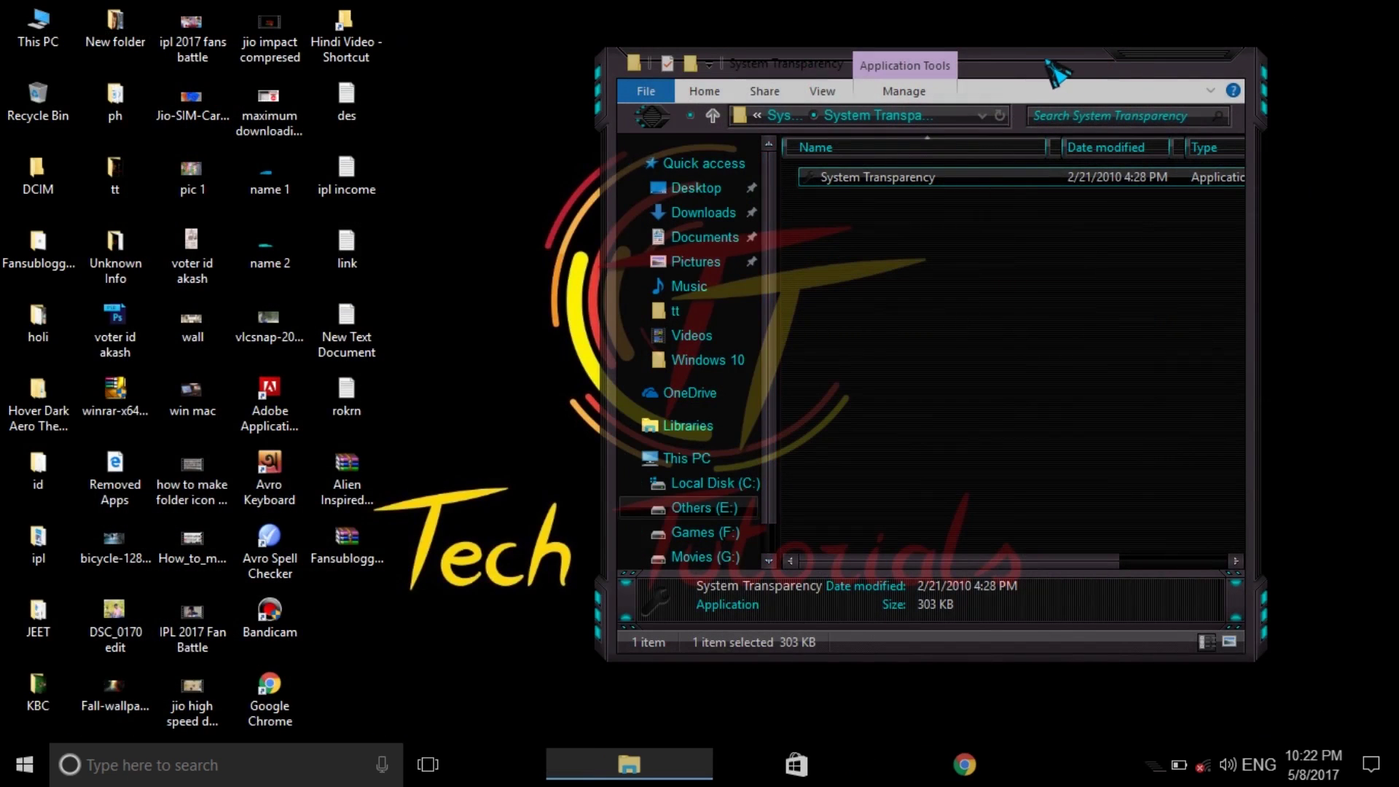
# Step: Move the Explorer window and open the Start menu to check its transparency
pyautogui.moveTo(1049, 63)
pyautogui.mouseDown()
pyautogui.moveTo(884, 86)
pyautogui.moveTo(544, 66)
pyautogui.moveTo(1056, 113)
pyautogui.mouseUp()
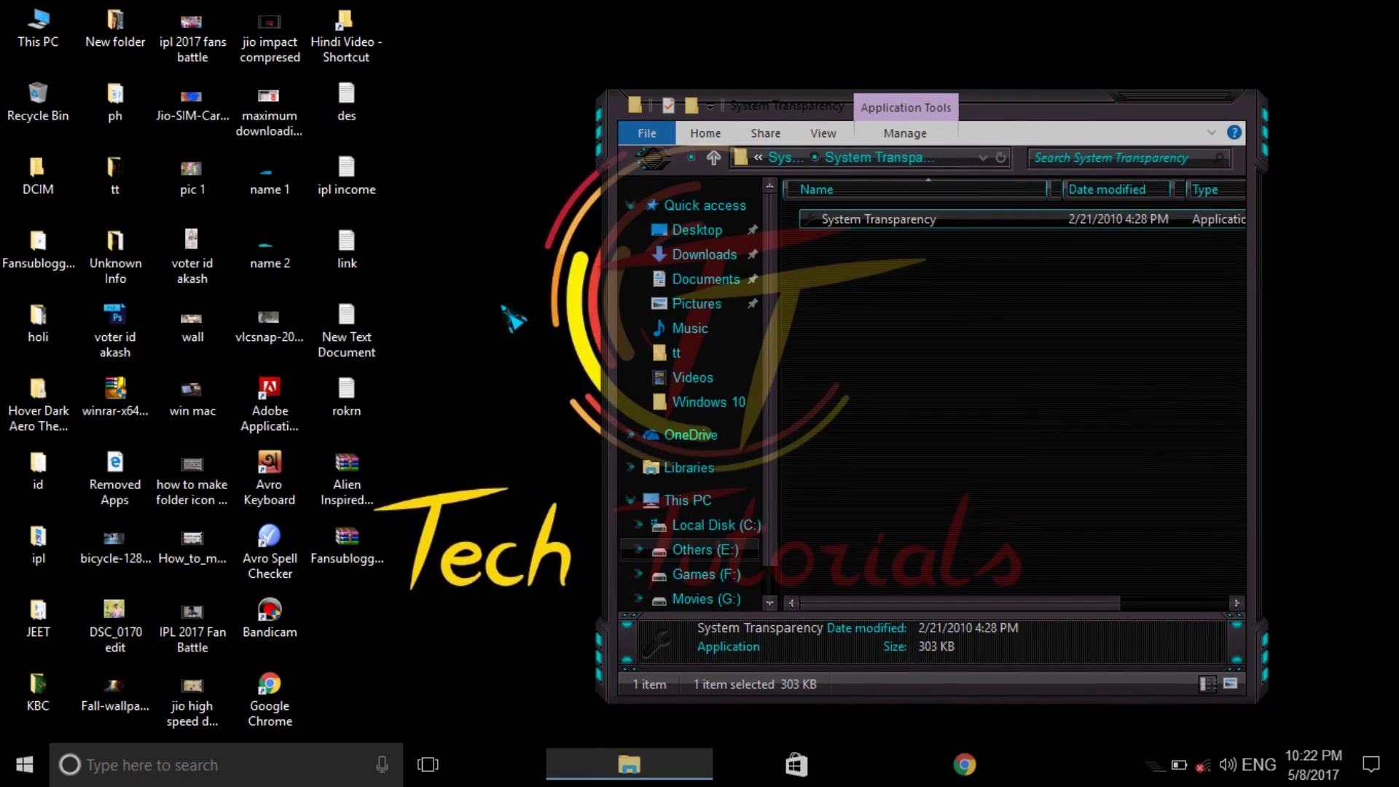
pyautogui.click(502, 308)
pyautogui.click(622, 772)
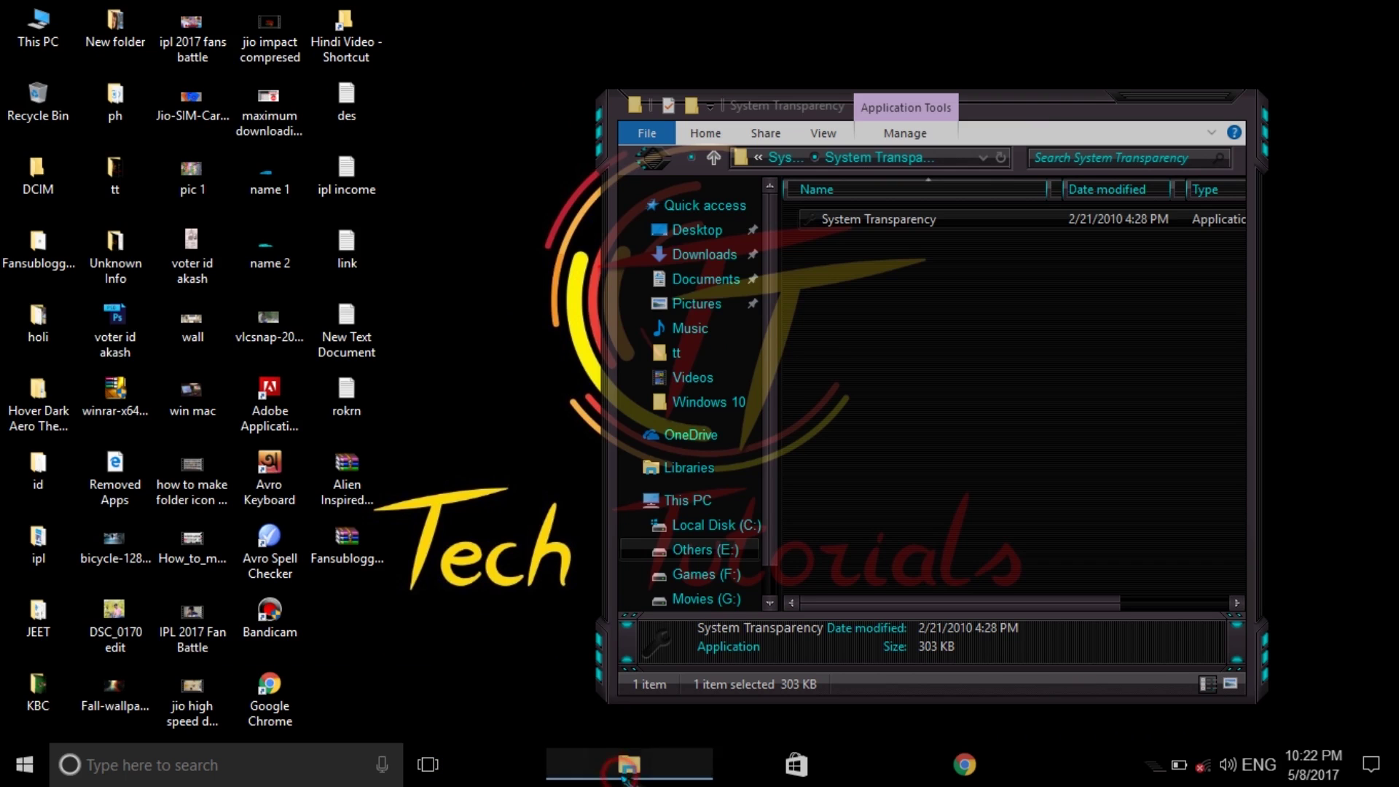
pyautogui.click(24, 766)
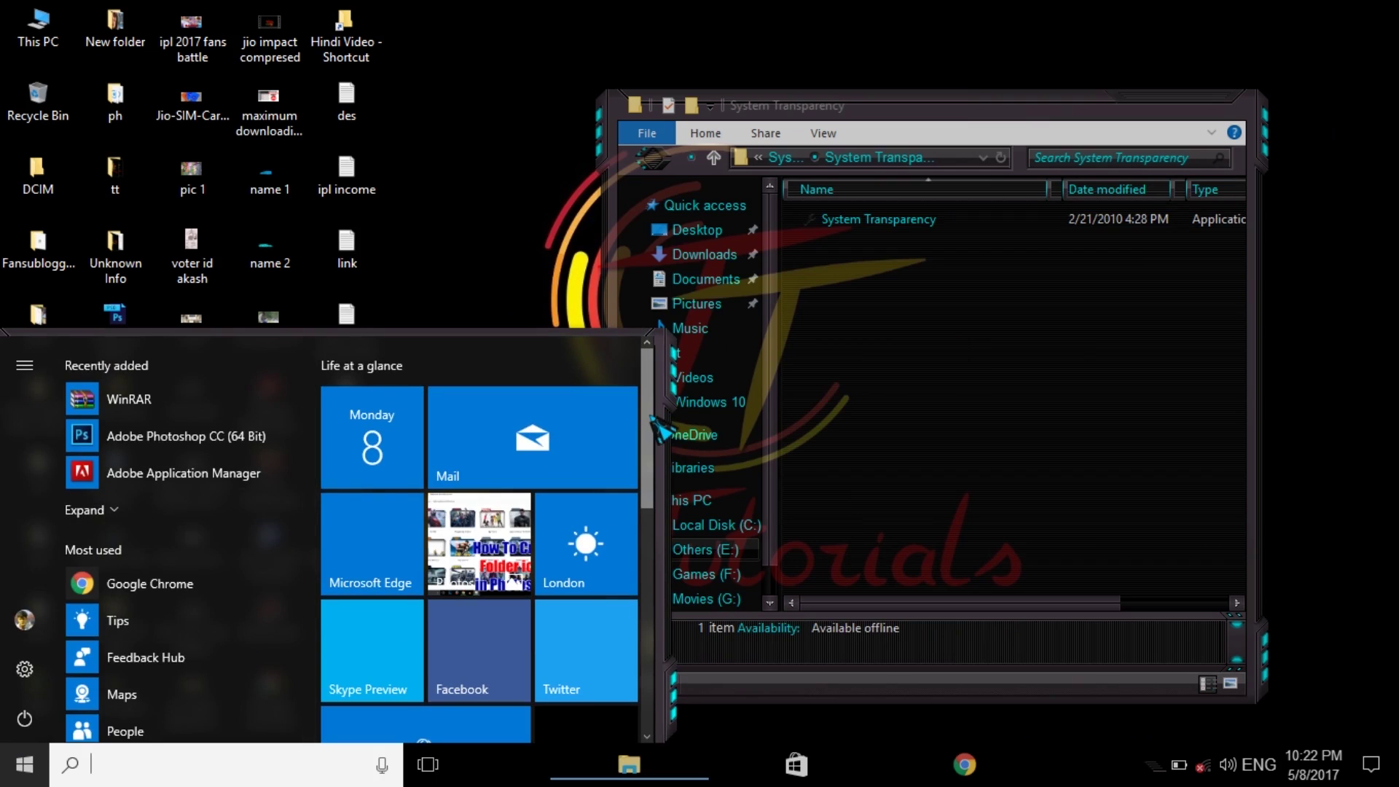
pyautogui.scroll(-3, 656, 437)
pyautogui.scroll(-3, 653, 546)
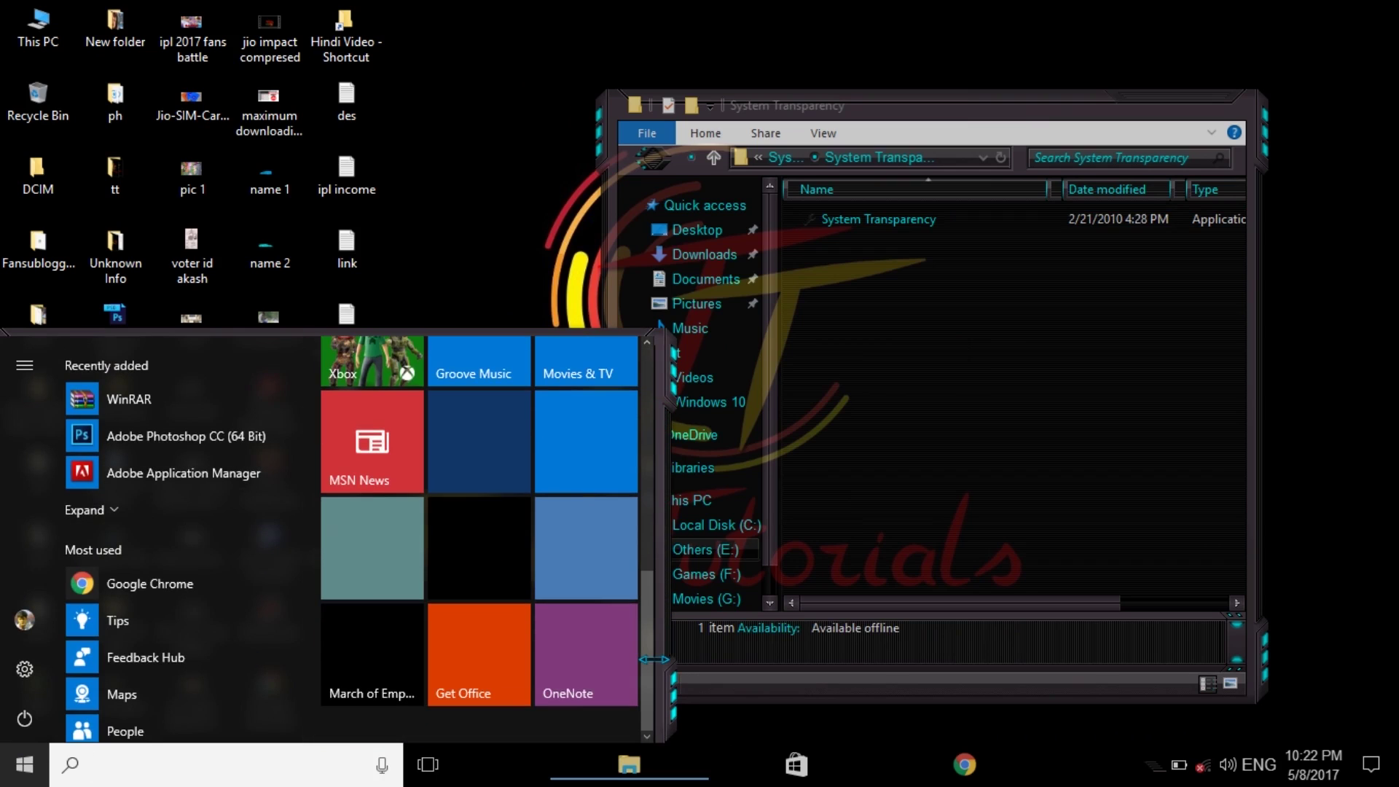
pyautogui.scroll(2, 650, 504)
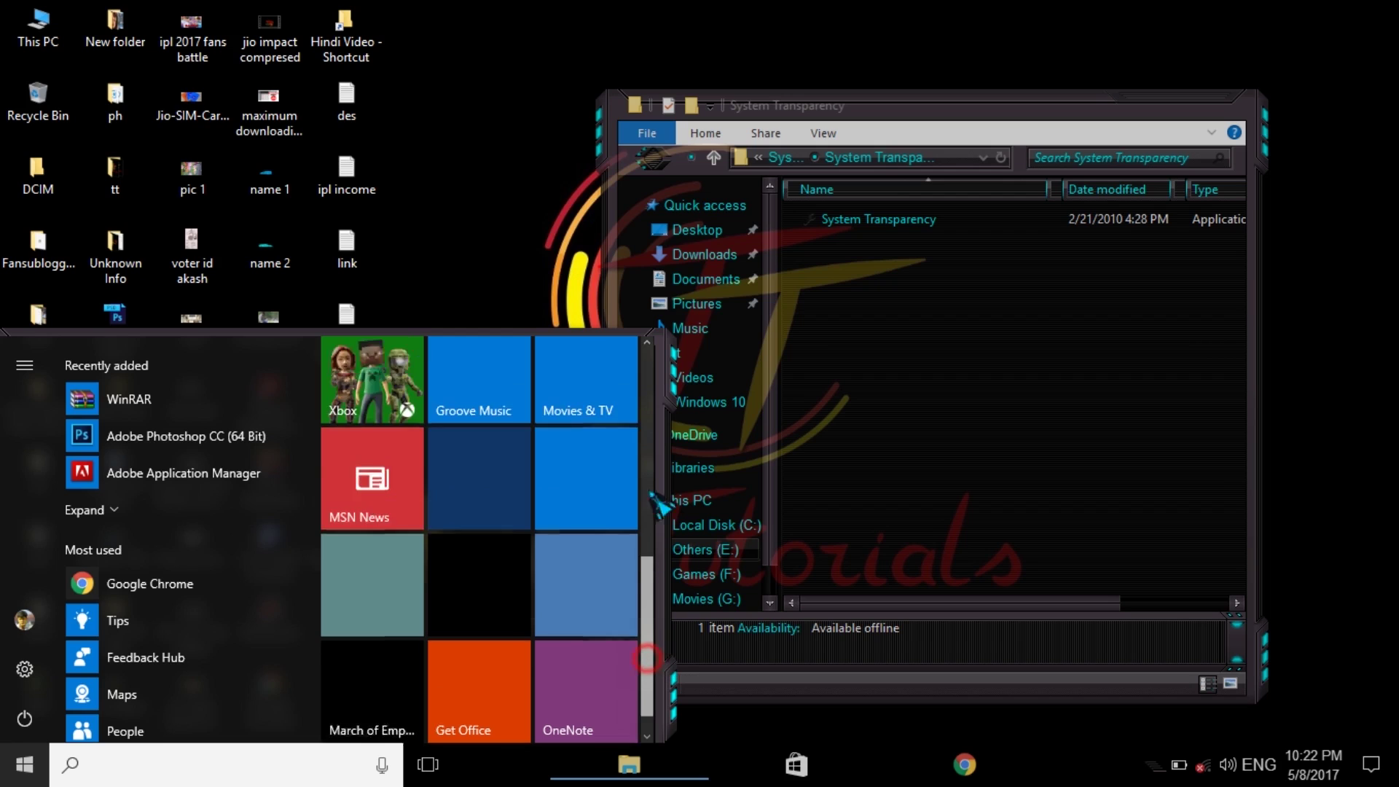
pyautogui.scroll(5, 650, 502)
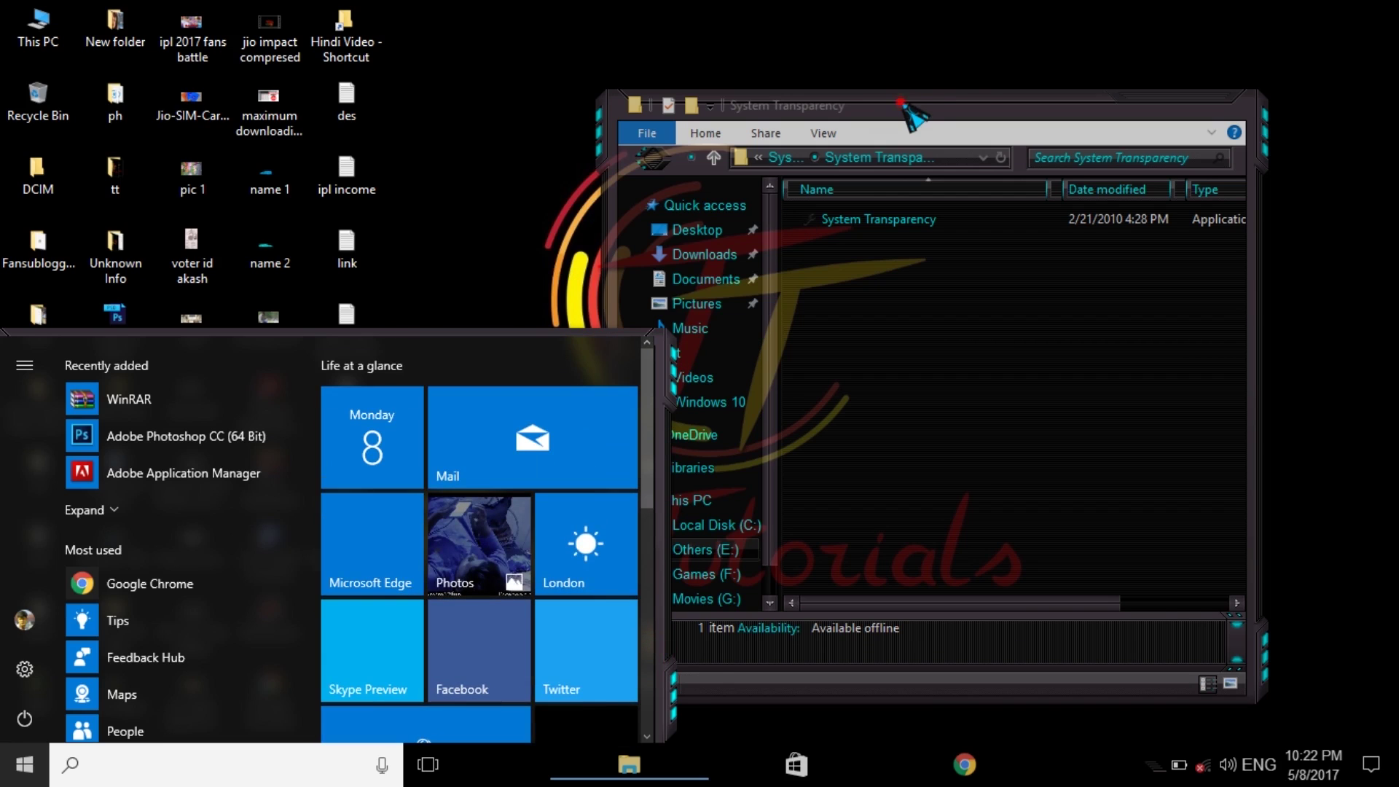
# Step: Turn off Show desktop icons from the desktop's View menu
pyautogui.moveTo(899, 102); pyautogui.dragTo(1015, 62)
pyautogui.rightClick(506, 247)
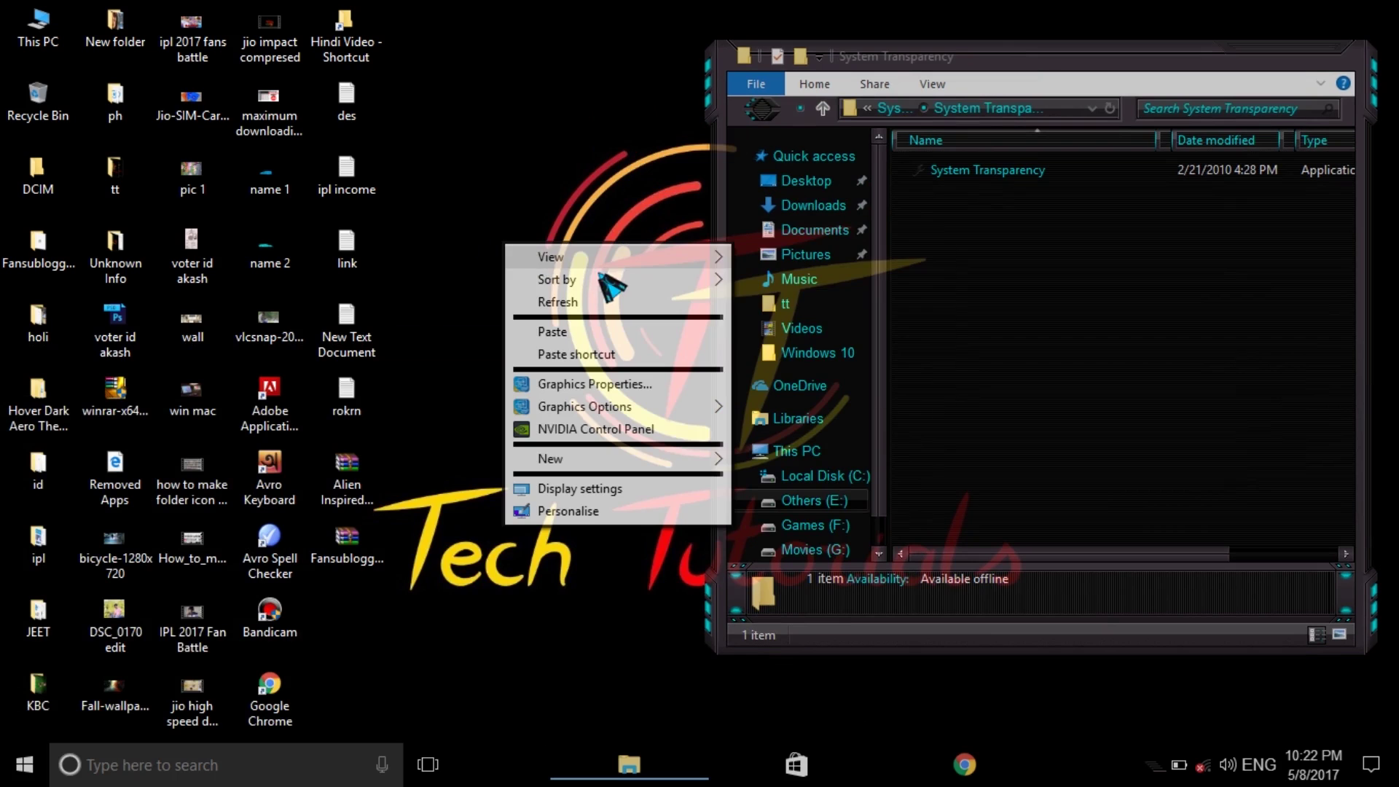
pyautogui.moveTo(612, 257)
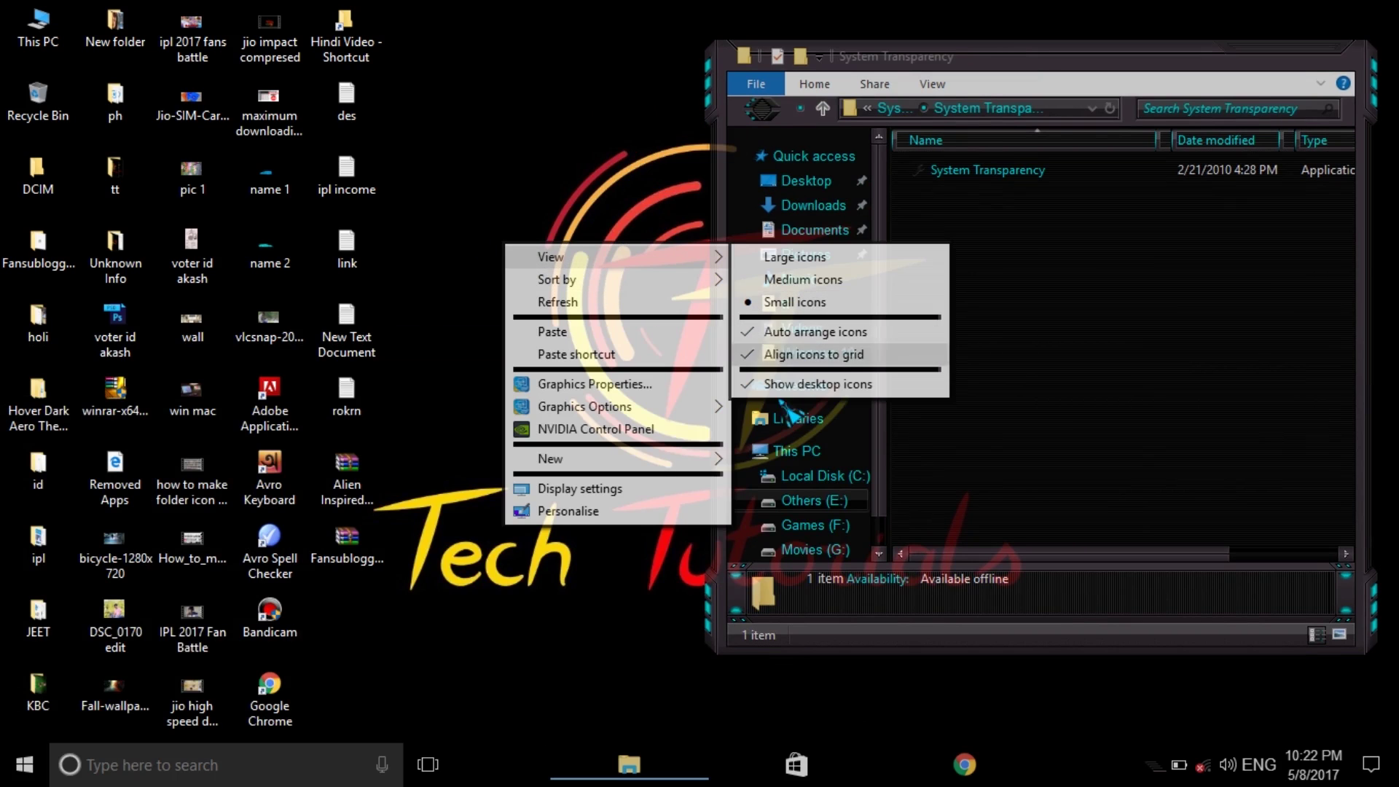
pyautogui.click(784, 385)
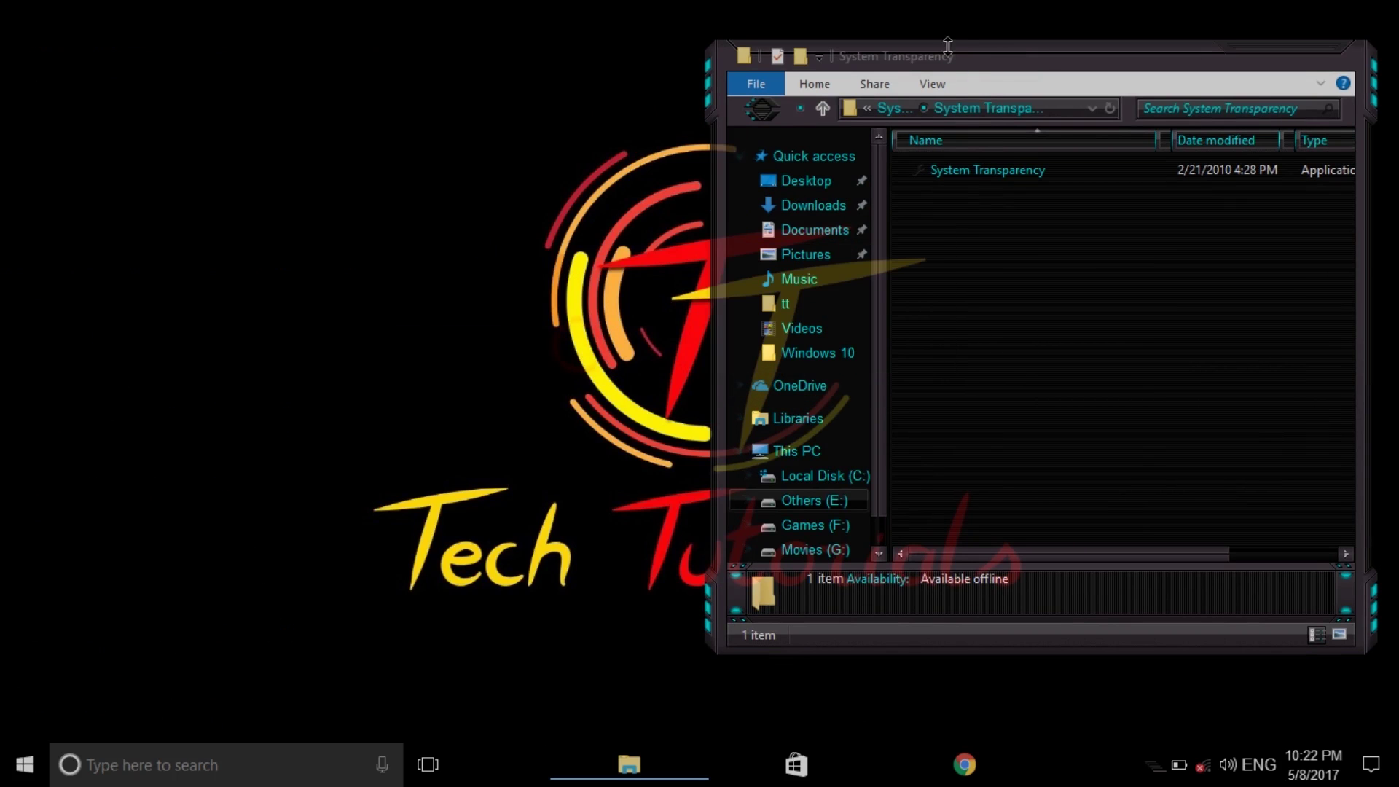